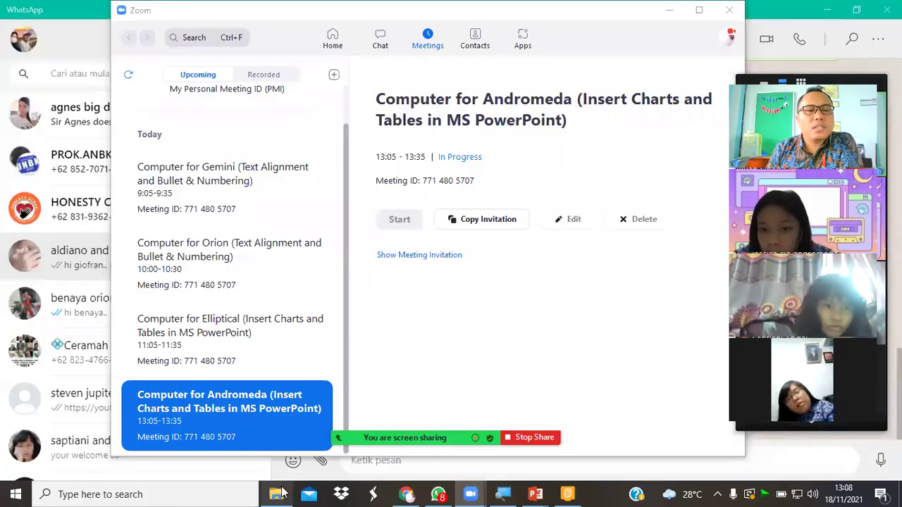
Step: Bring the File Explorer window with the PROJECT FINAL SEM 1 2021 folder forward while sharing in Zoom
left_click(277, 493)
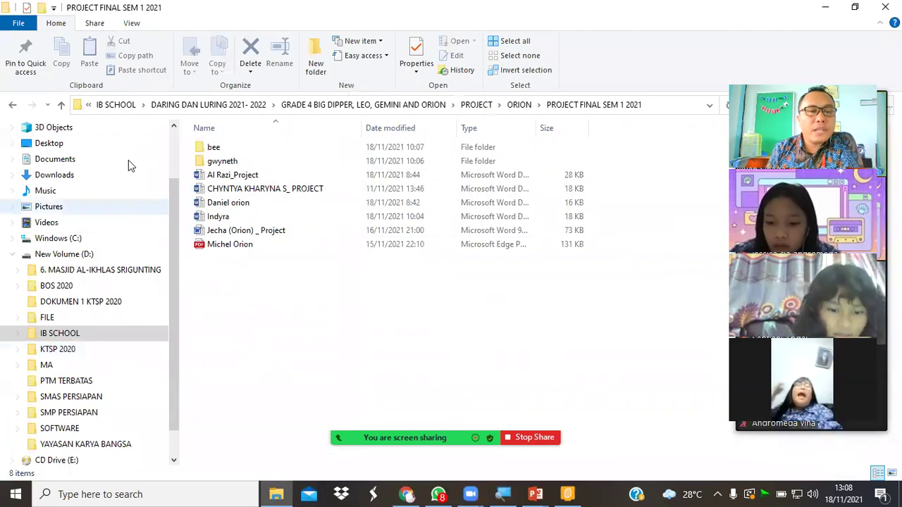
Step: Navigate from DARING DAN LURING 2021-2022 through GRADE 6, PROJECT and ANDROMEDA into FINAL SEM 1 2021
left_click(195, 104)
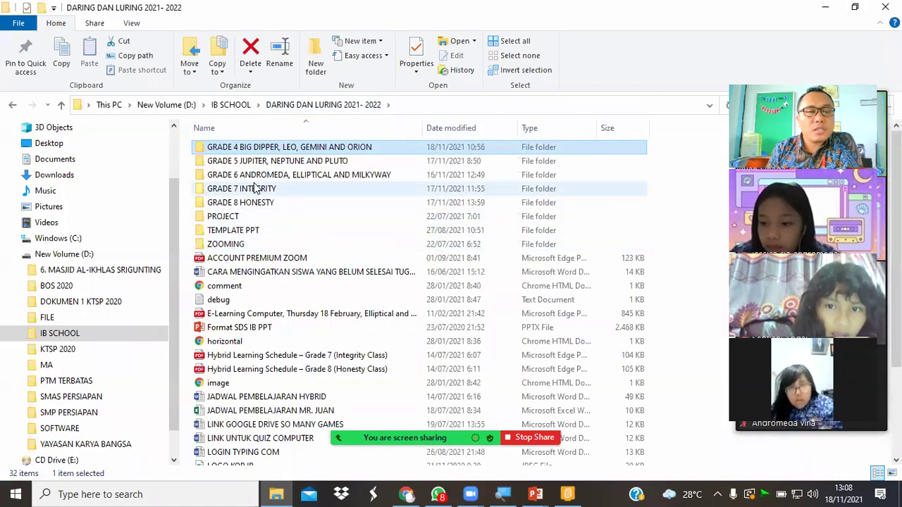
double_click(256, 177)
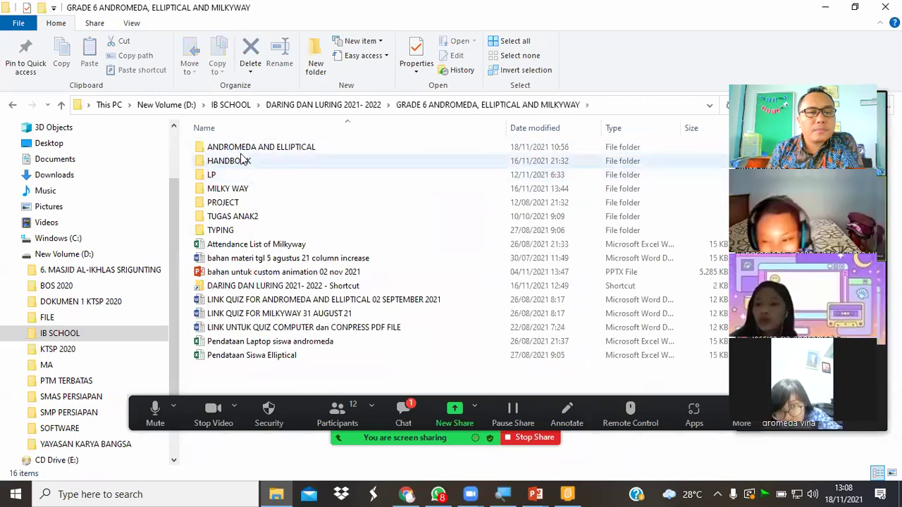
mouse_move(243, 152)
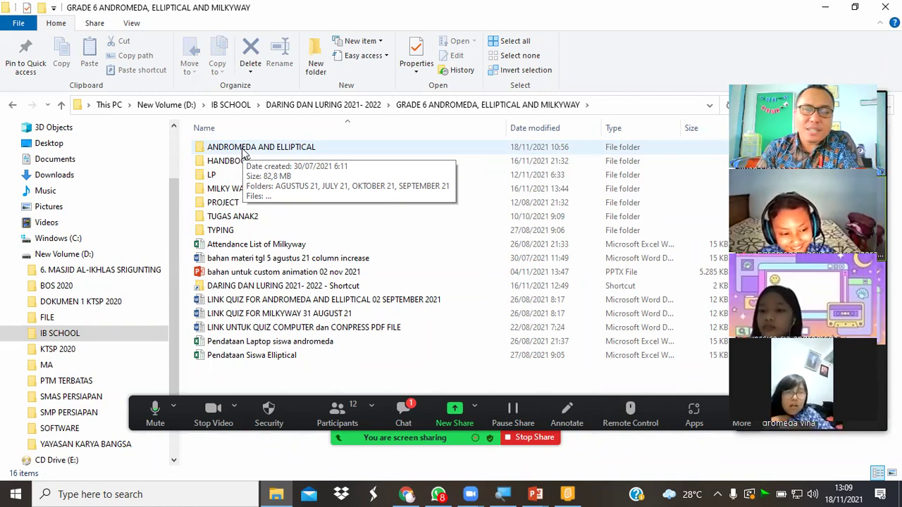
double_click(243, 148)
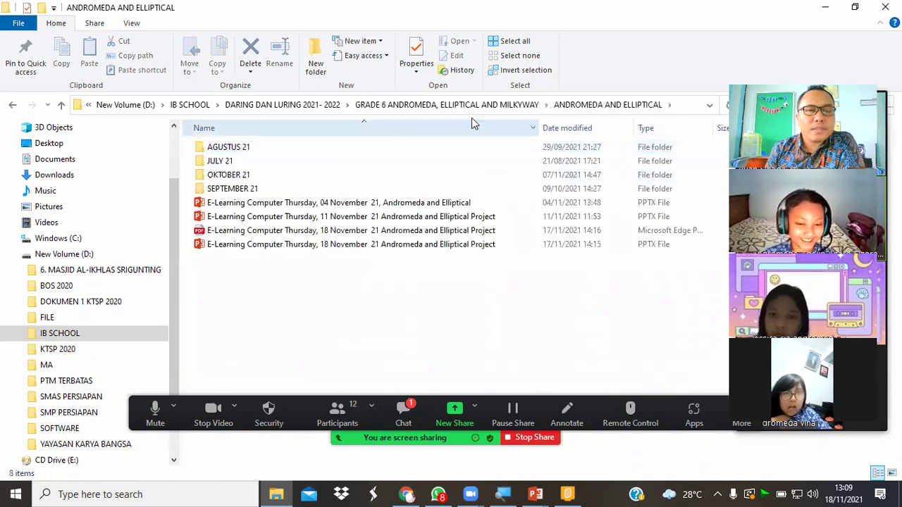
key("BackSpace")
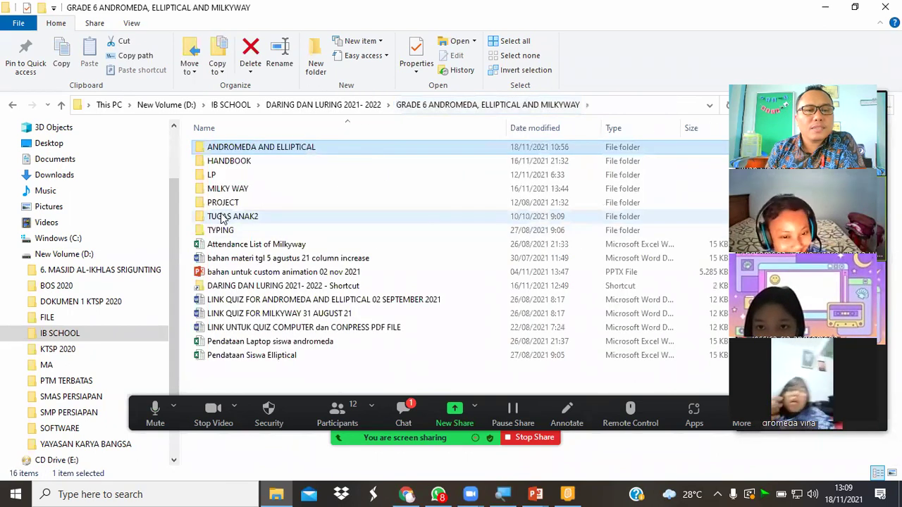
left_click(223, 204)
double_click(222, 203)
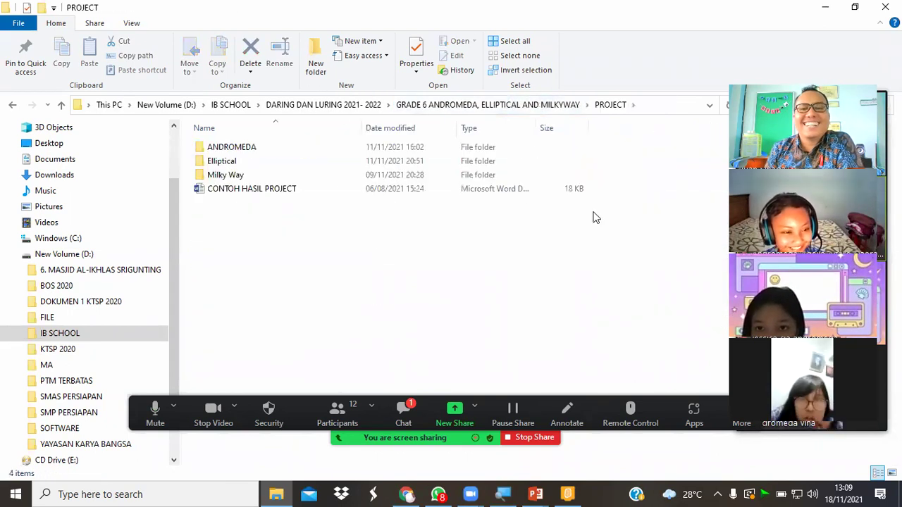
double_click(230, 153)
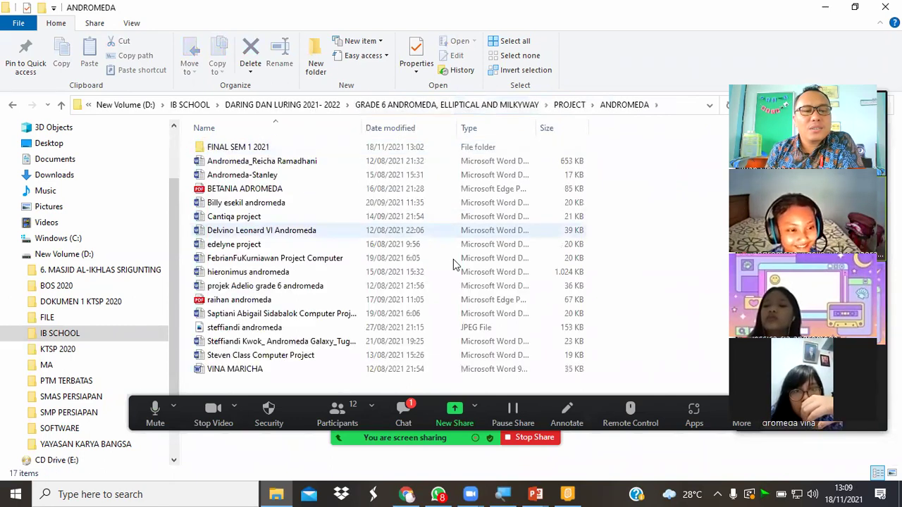
double_click(242, 147)
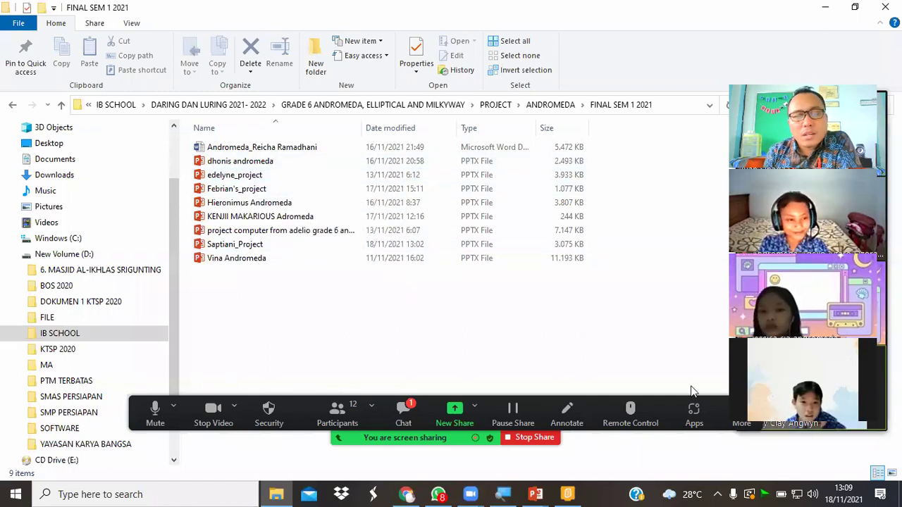
Step: Search the WhatsApp chat list for the student and open their chat
left_click(438, 494)
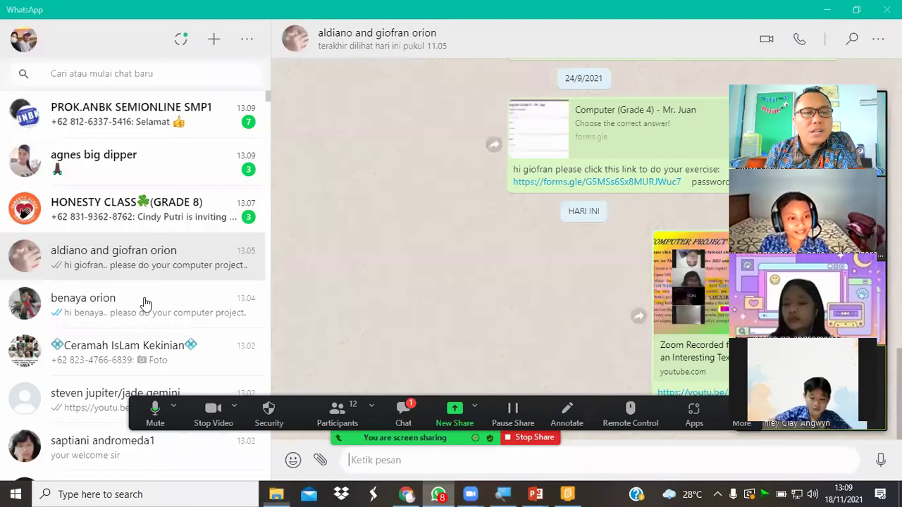
left_click(138, 74)
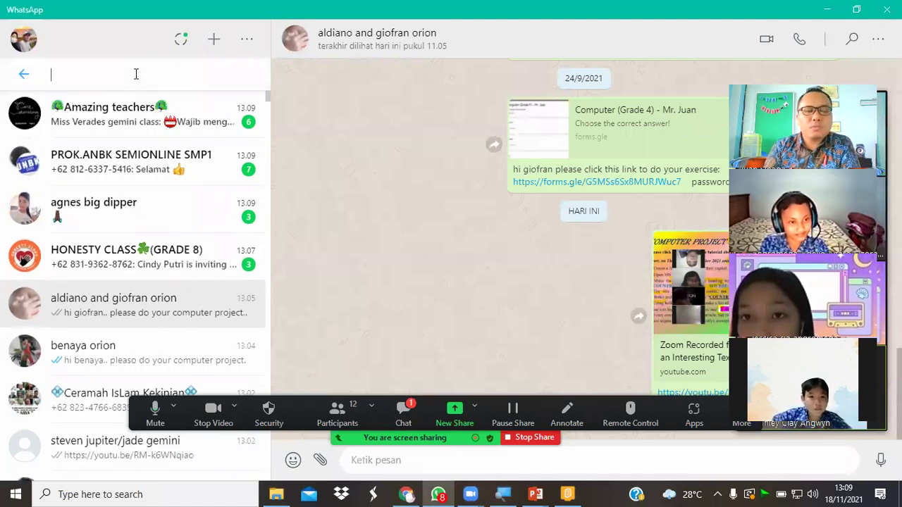
type("ste")
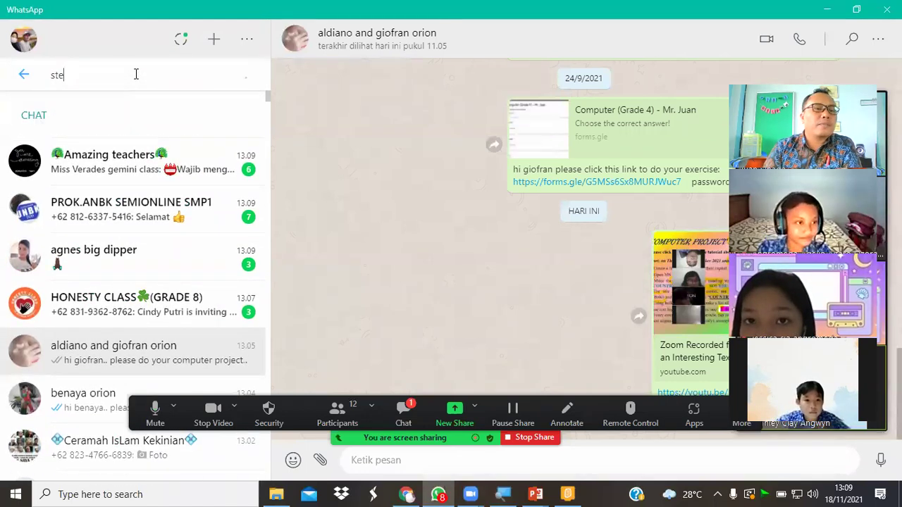
type("nl")
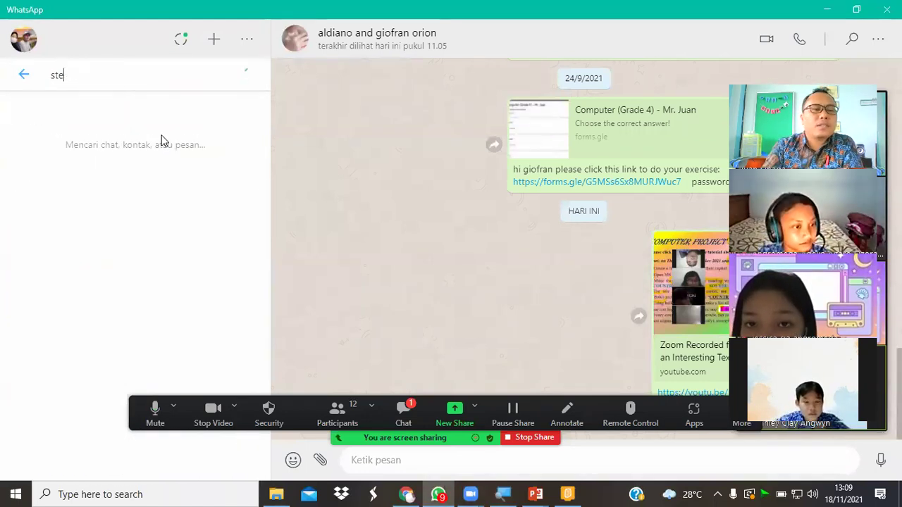
type("an")
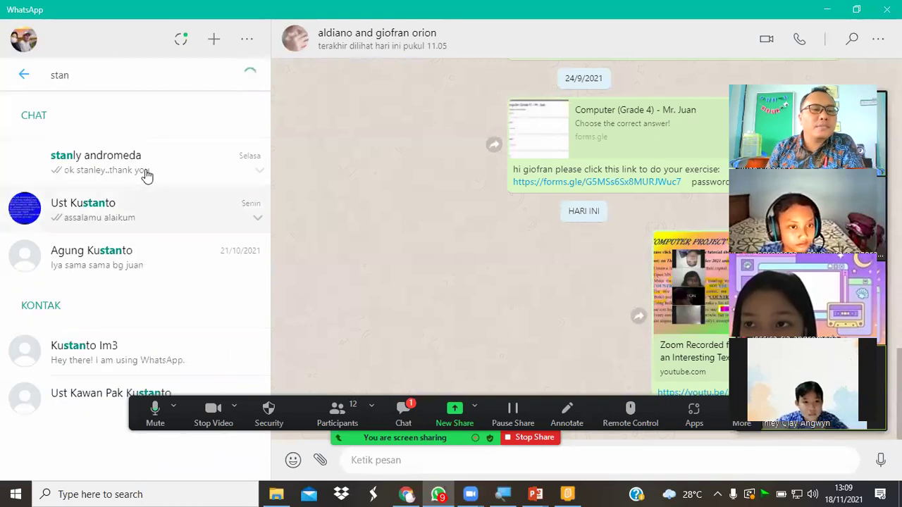
left_click(145, 171)
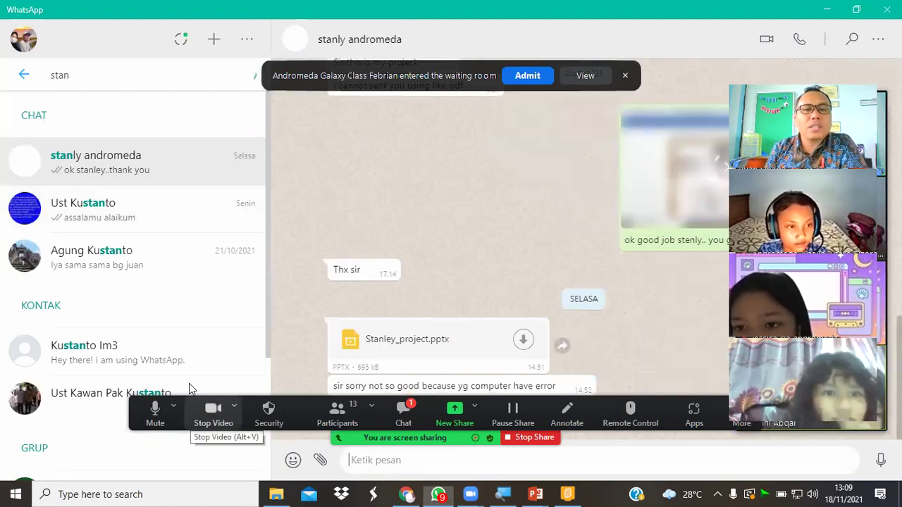
Step: Download the student's project .pptx and save it into the FINAL SEM 1 2021 folder
left_click(523, 338)
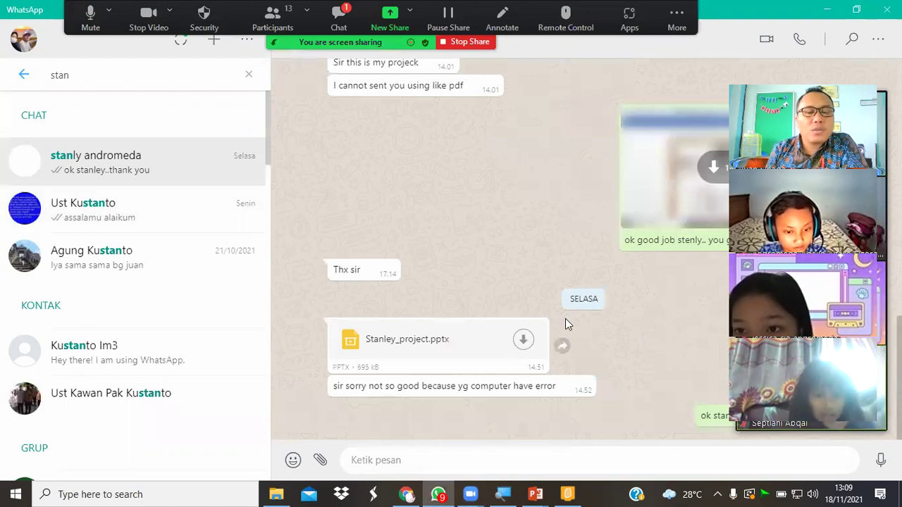
left_click(524, 341)
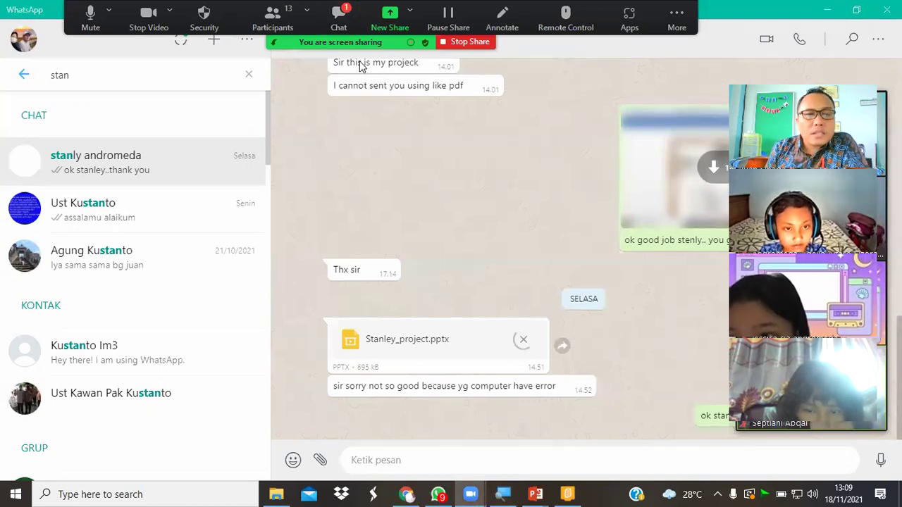
key("alt+h")
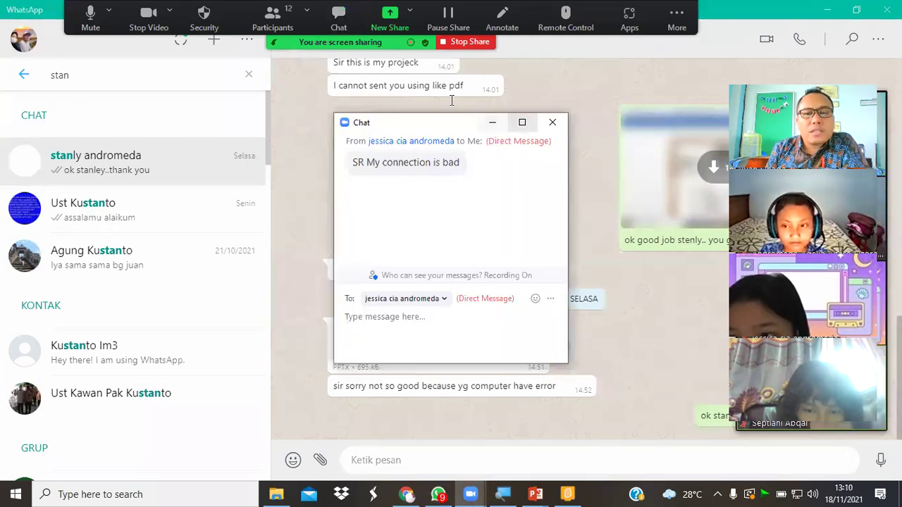
key("alt+h")
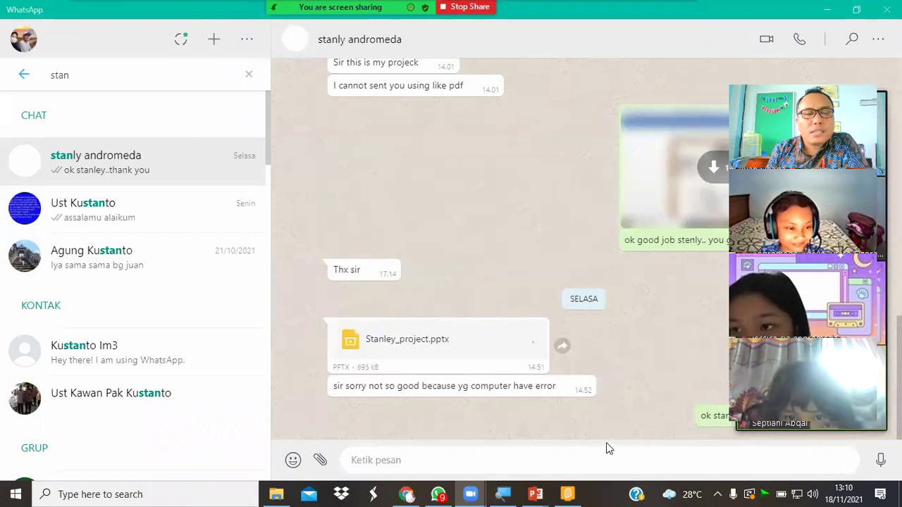
key("alt+Tab")
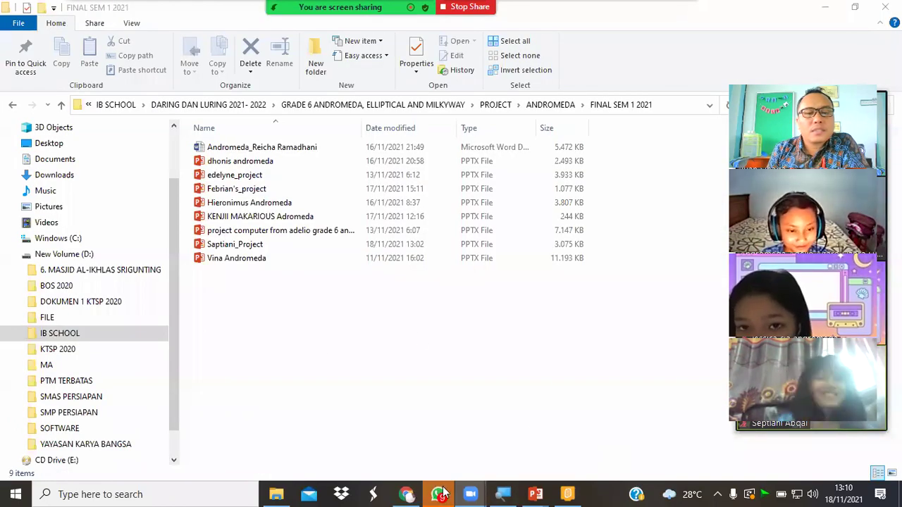
left_click(441, 492)
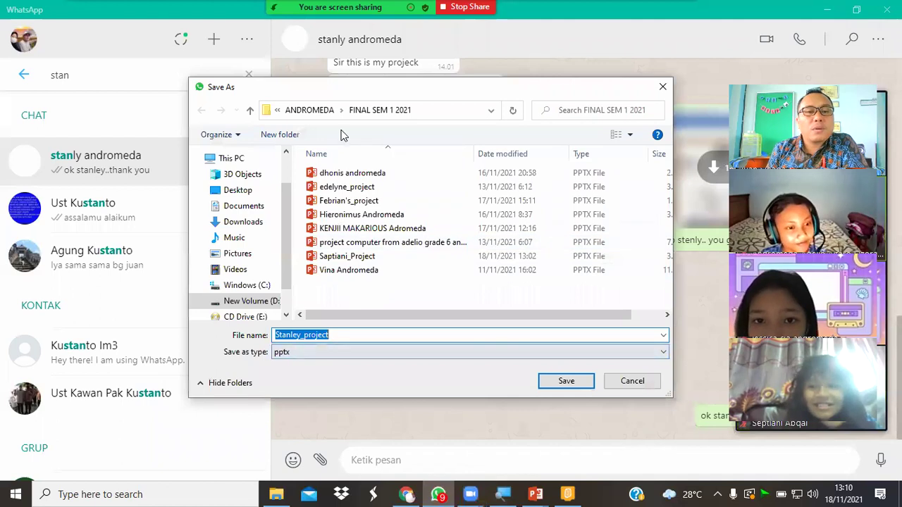
left_click(566, 382)
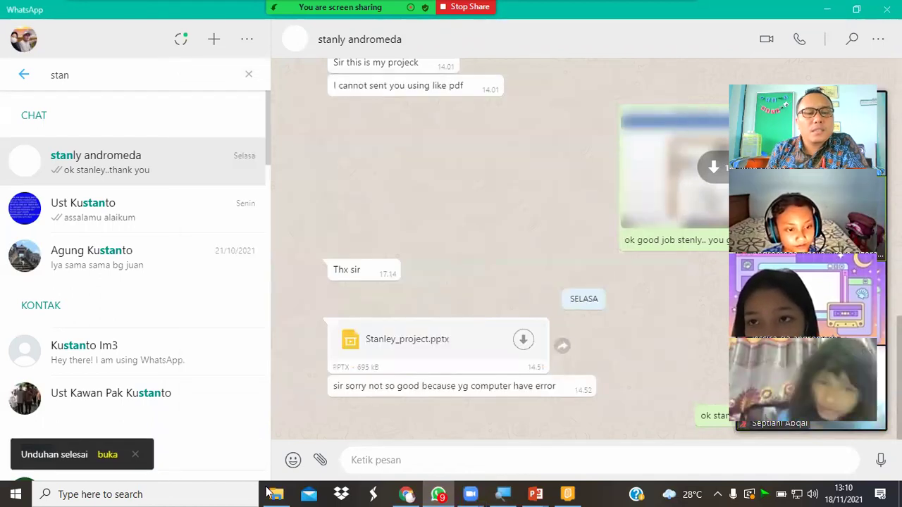
Step: Try opening the student's Word document from the folder, answering Word's error and recovery prompts
left_click(276, 493)
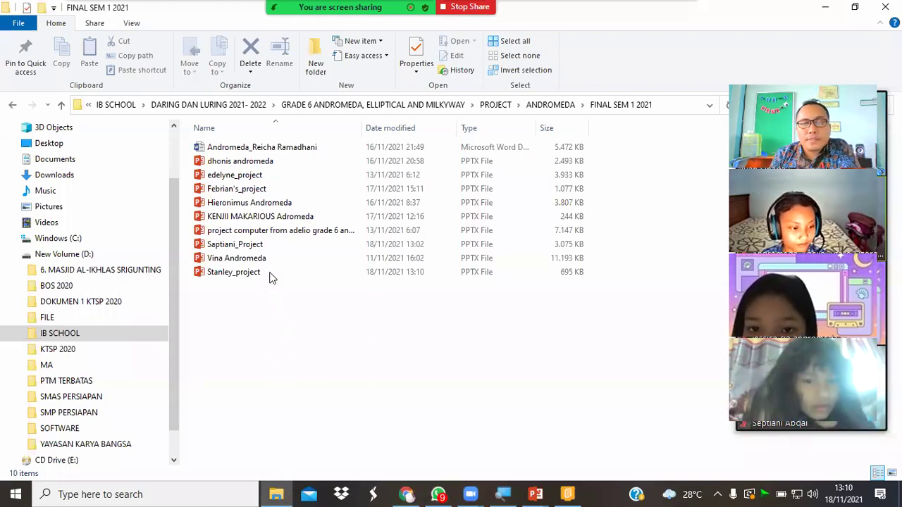
double_click(268, 147)
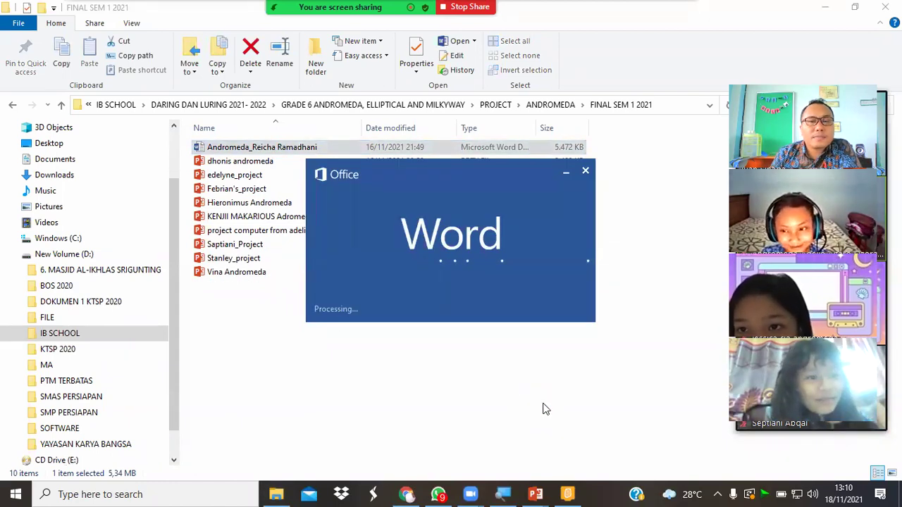
left_click(504, 251)
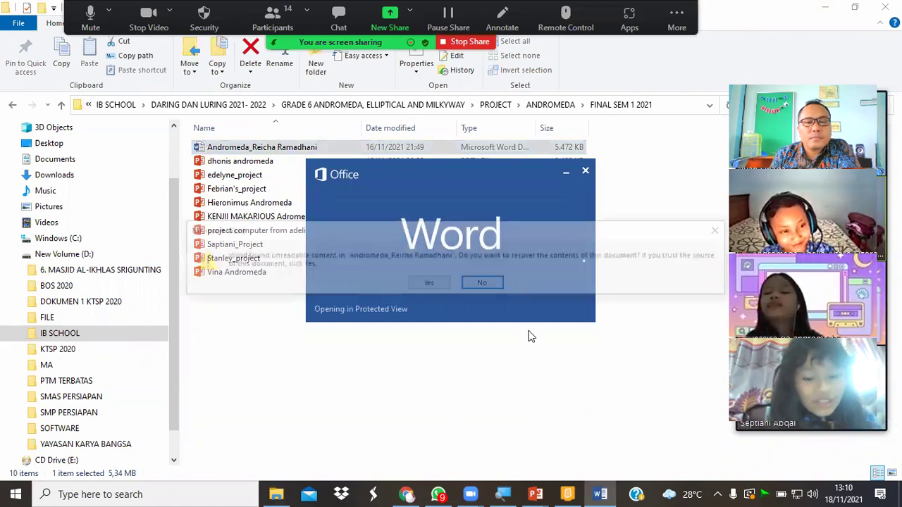
left_click(445, 285)
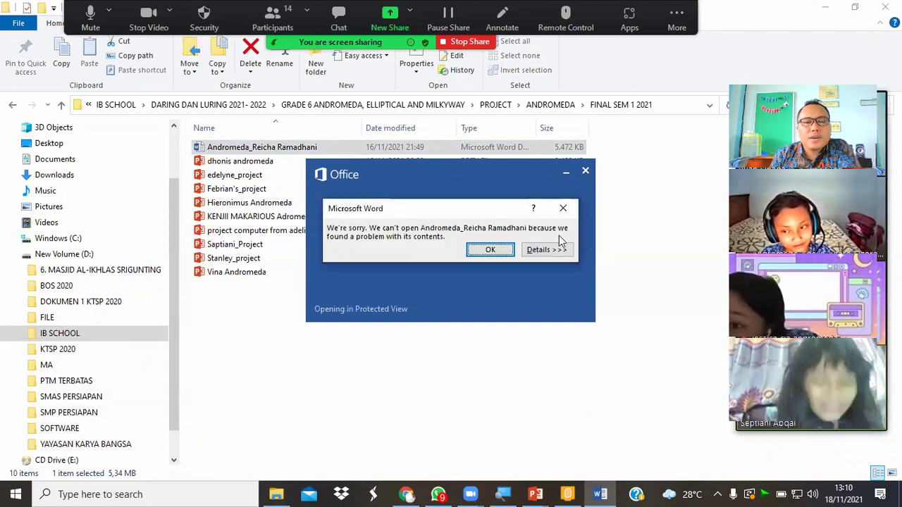
Step: Dismiss Word's cannot-open error and Office activation notice, close Word, and return to the project folder
left_click(504, 251)
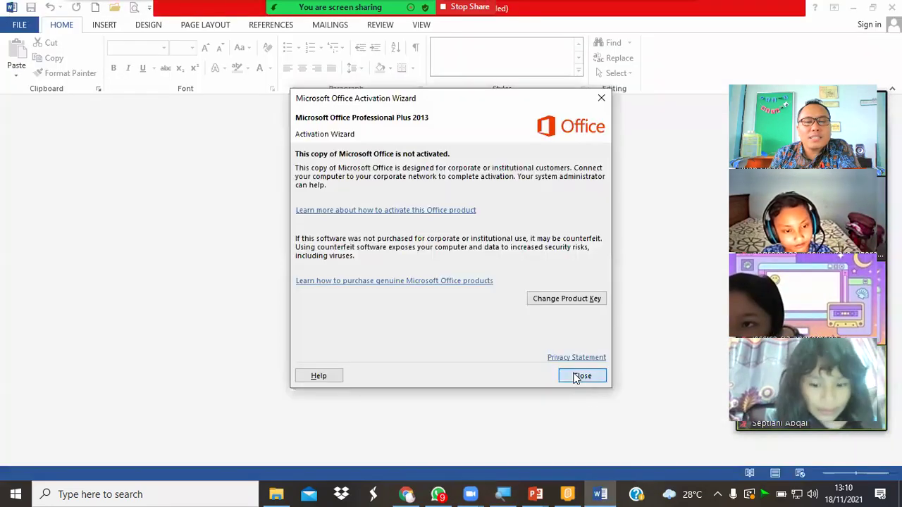
left_click(575, 378)
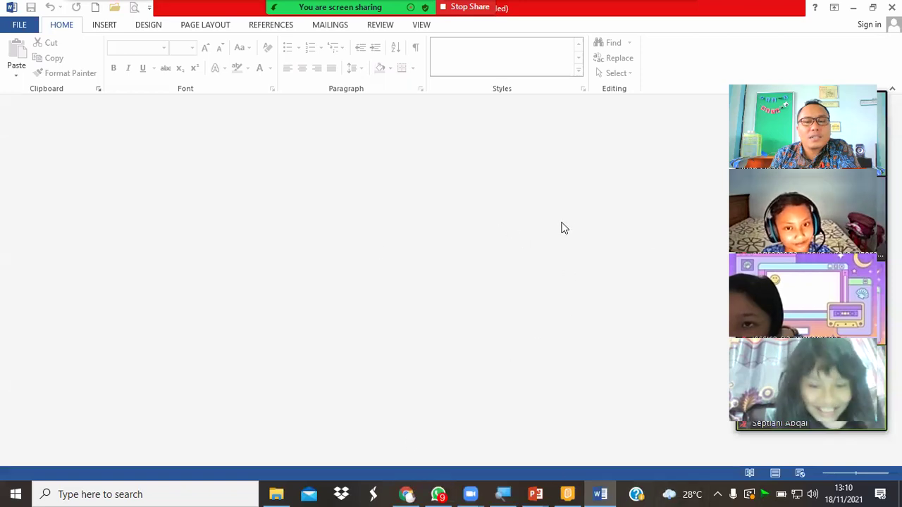
mouse_move(570, 493)
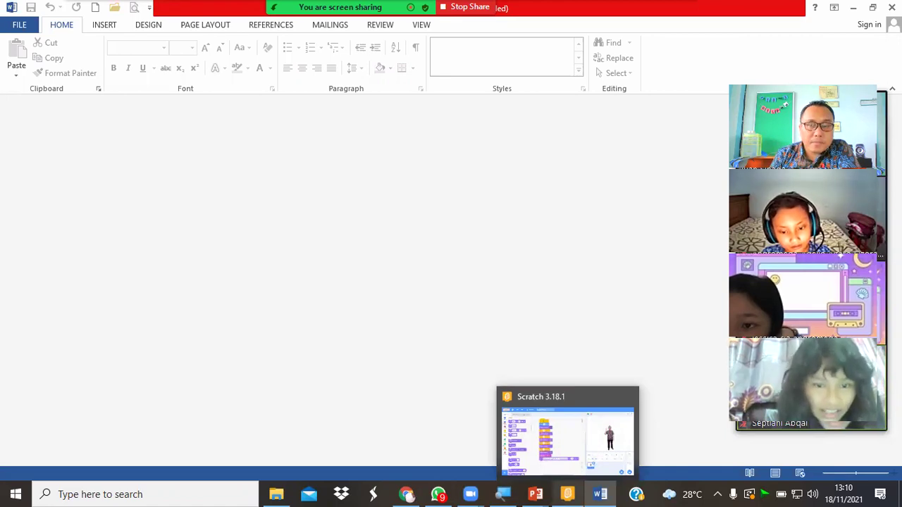
left_click(892, 8)
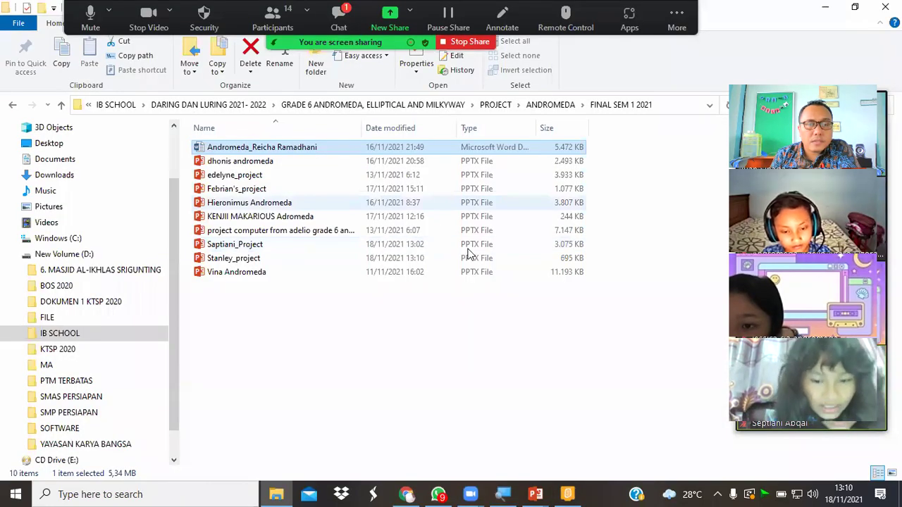
key("alt+h")
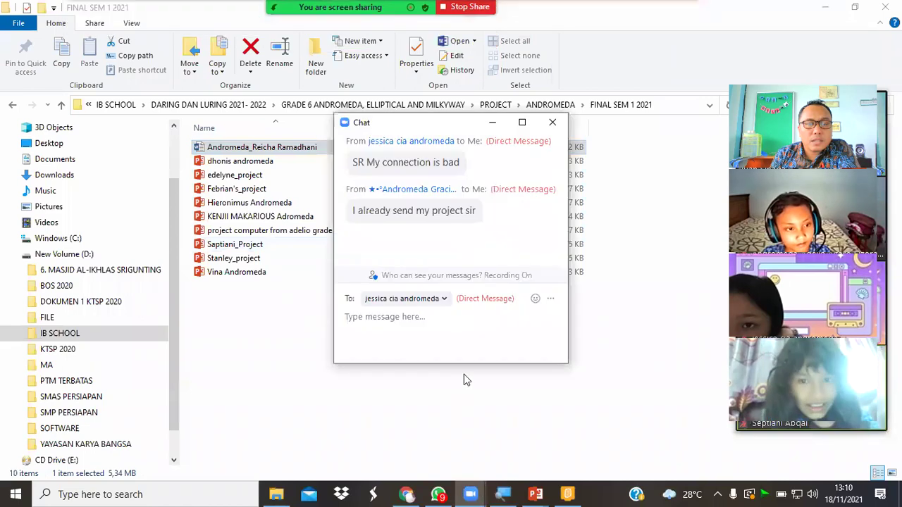
left_click(464, 376)
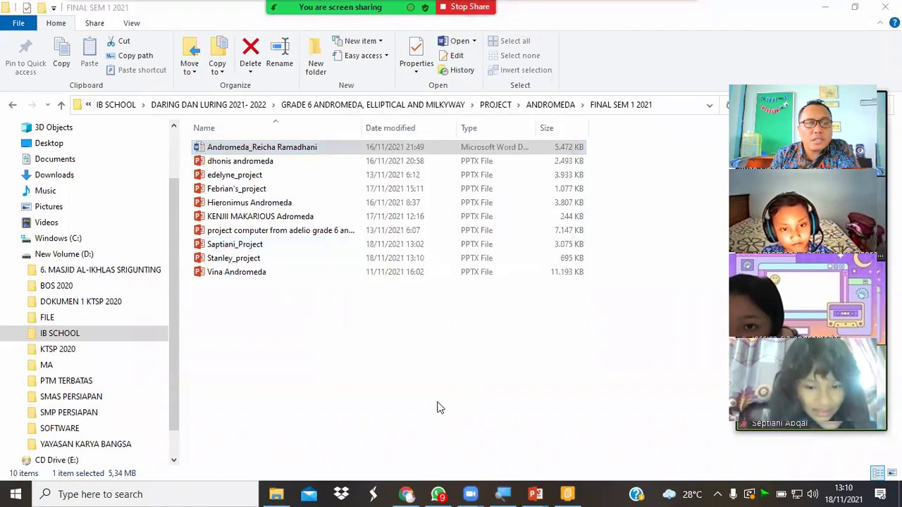
Step: Clear the previous WhatsApp search and open the next student's chat by searching their name
left_click(444, 493)
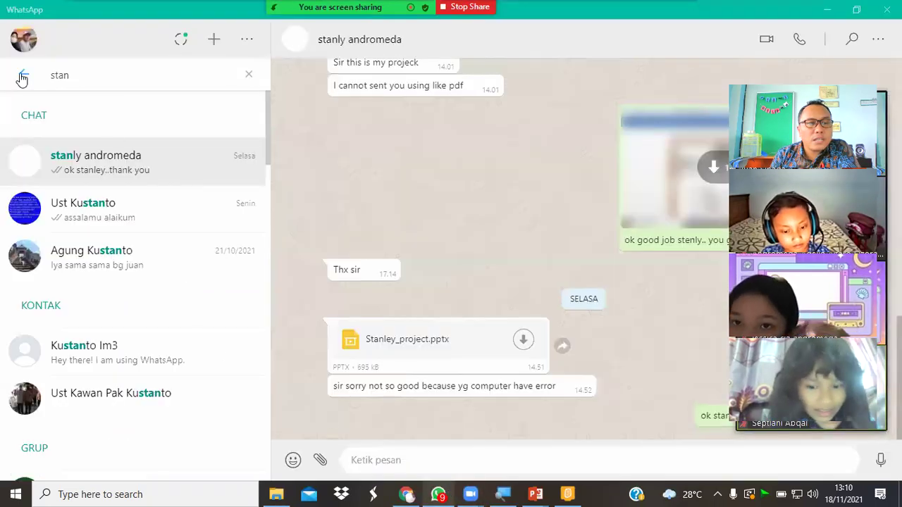
key("Escape")
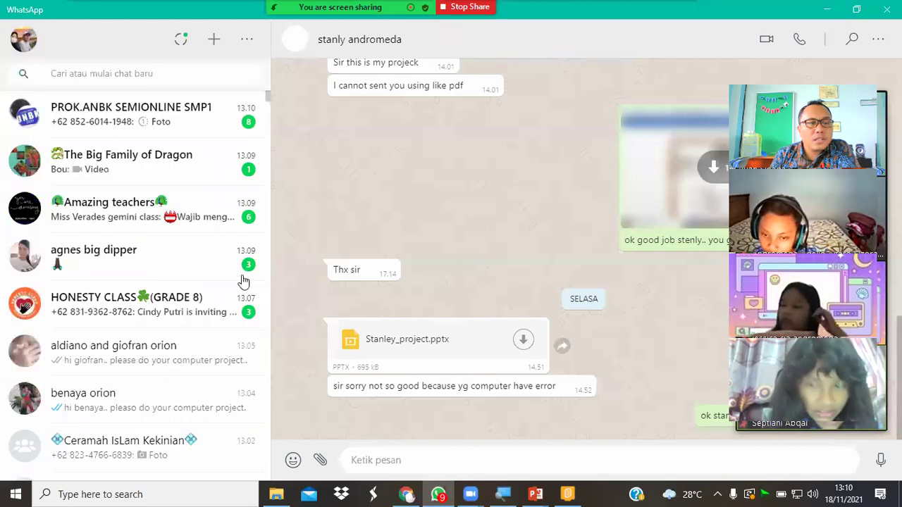
left_click(218, 79)
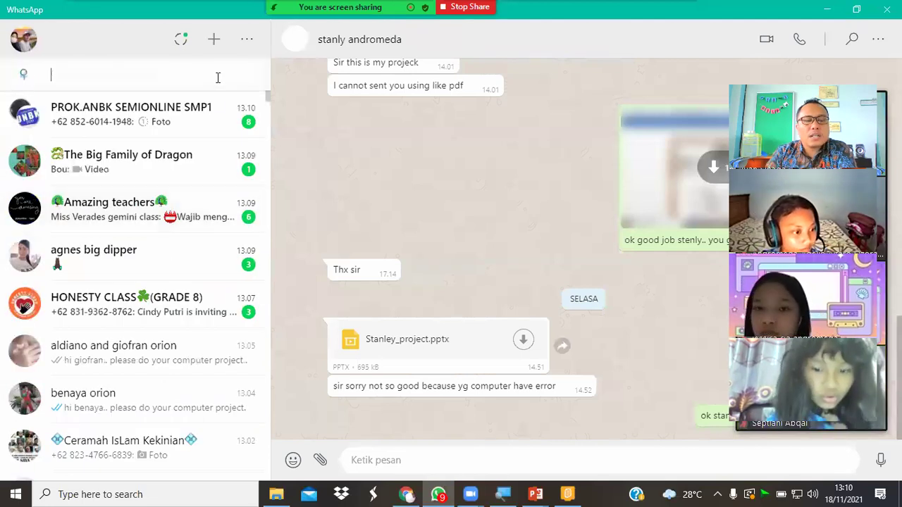
type("gra")
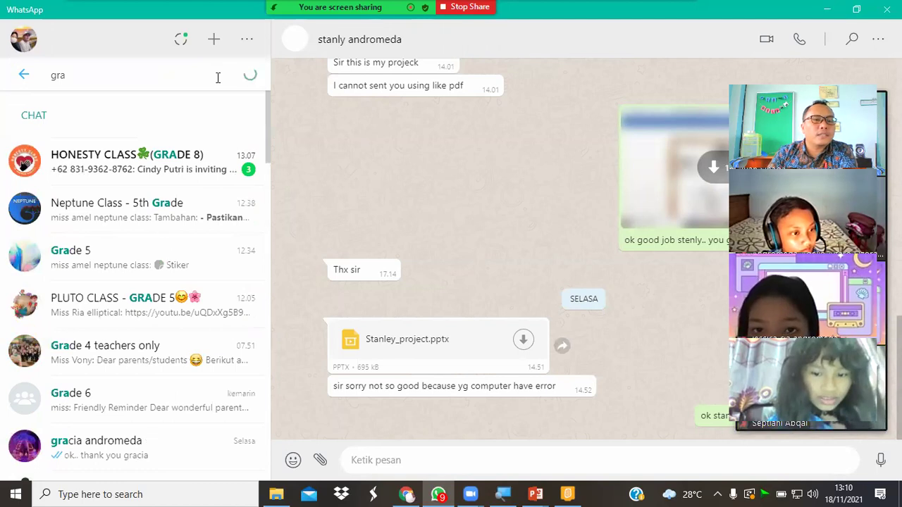
type("c")
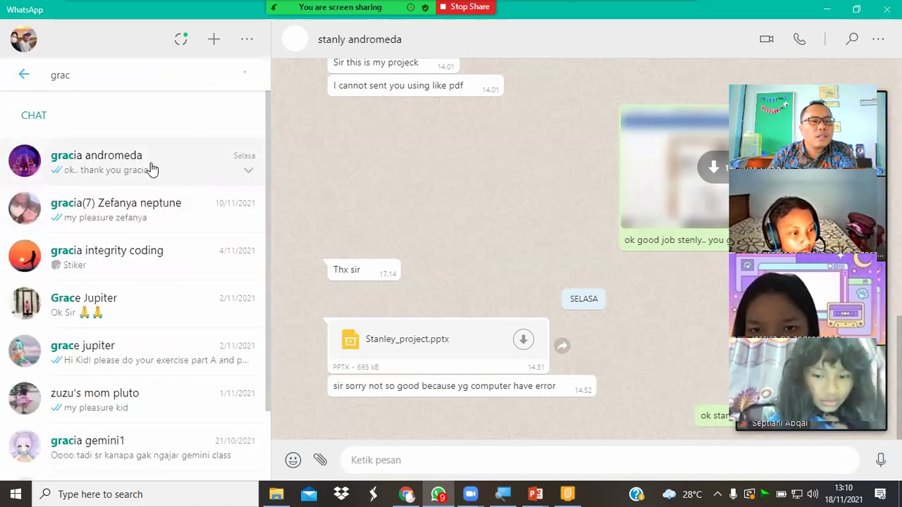
key("Return")
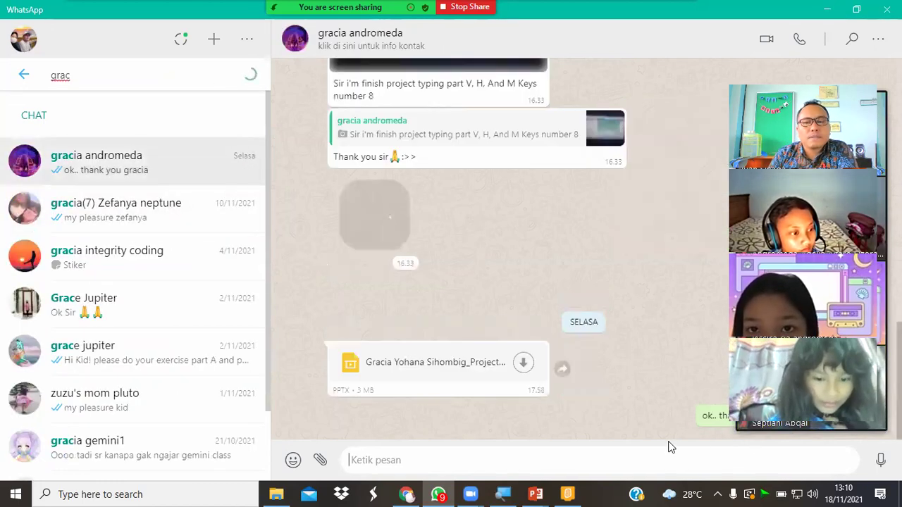
Step: Save the student's project presentation into FINAL SEM 1 2021 and view the folder
left_click(526, 373)
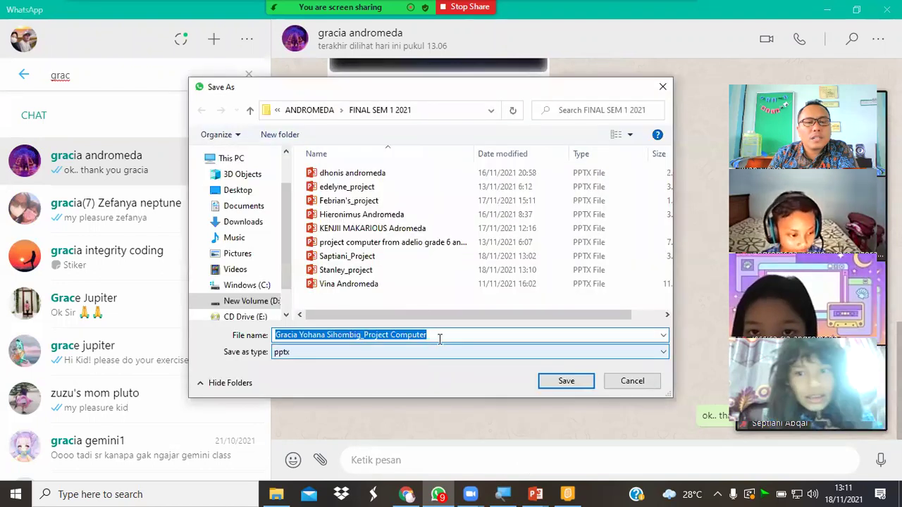
left_click(563, 382)
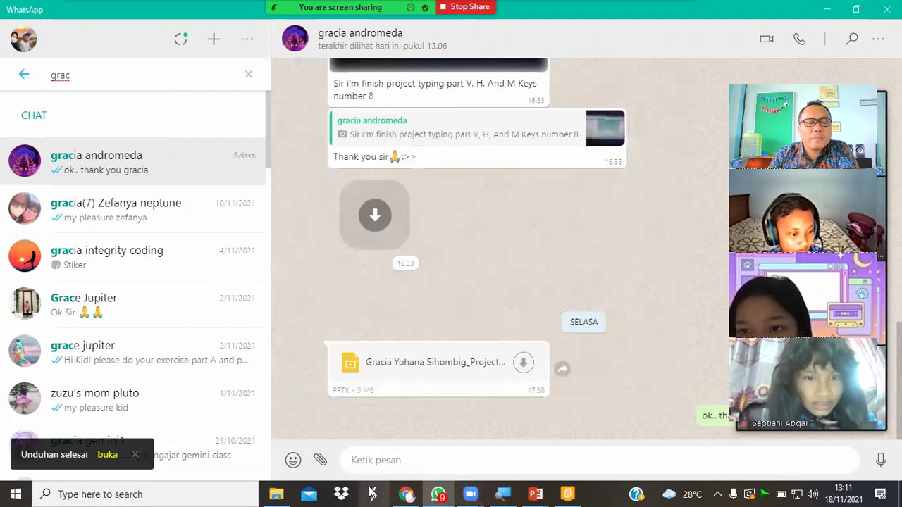
left_click(278, 493)
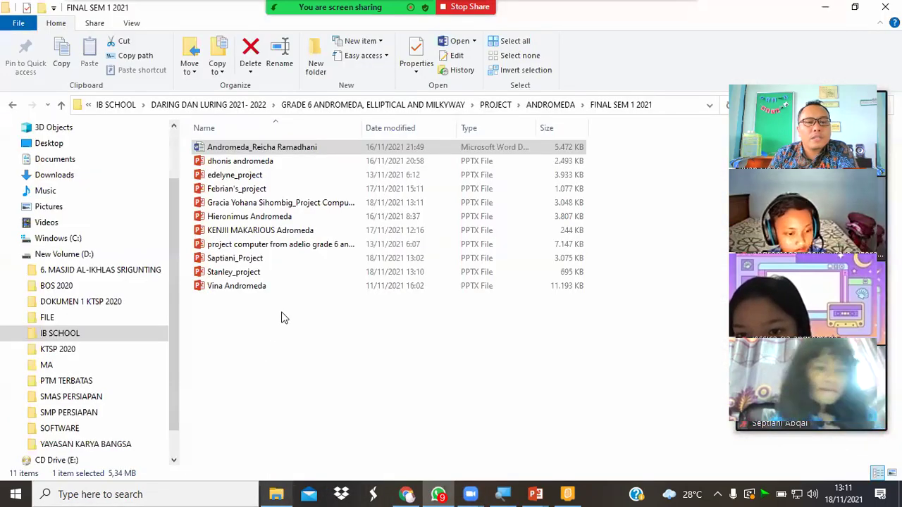
left_click(282, 318)
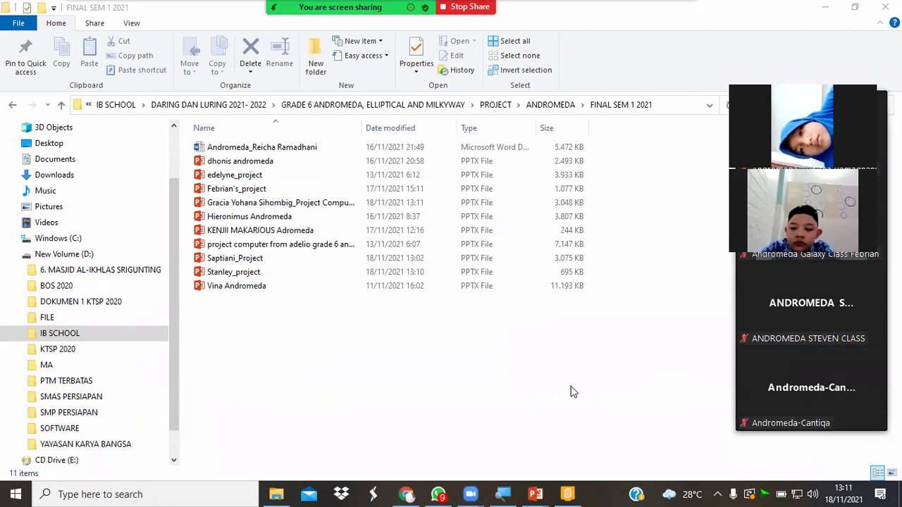
double_click(217, 150)
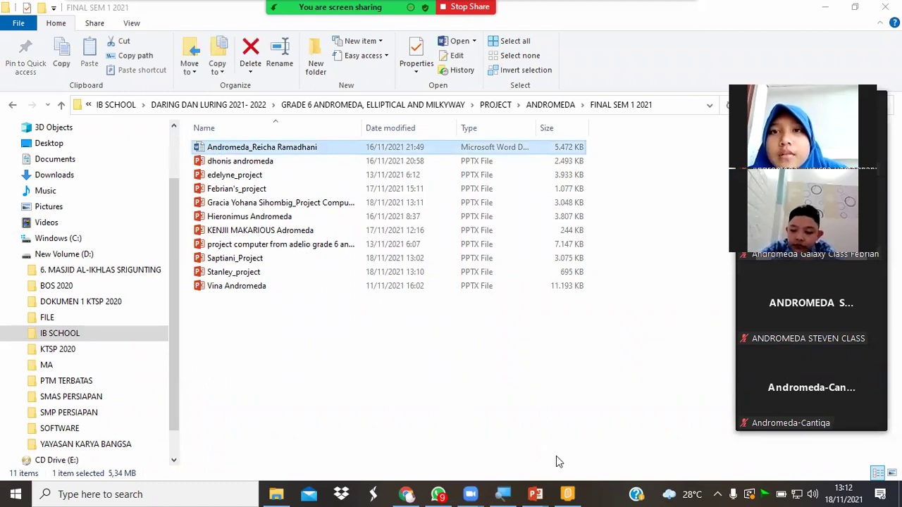
left_click(438, 494)
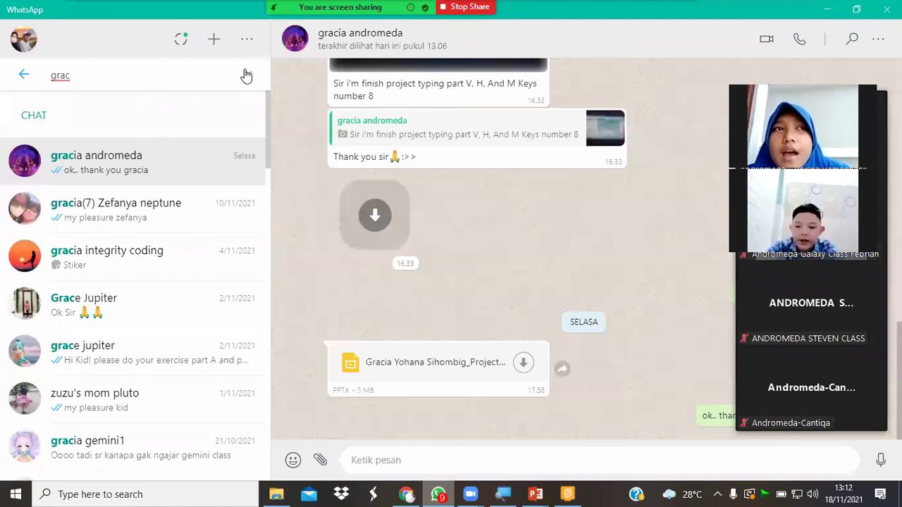
Step: Search for another student's chat and save their .pptm presentation into FINAL SEM 1 2021
key("BackSpace")
key("BackSpace")
key("BackSpace")
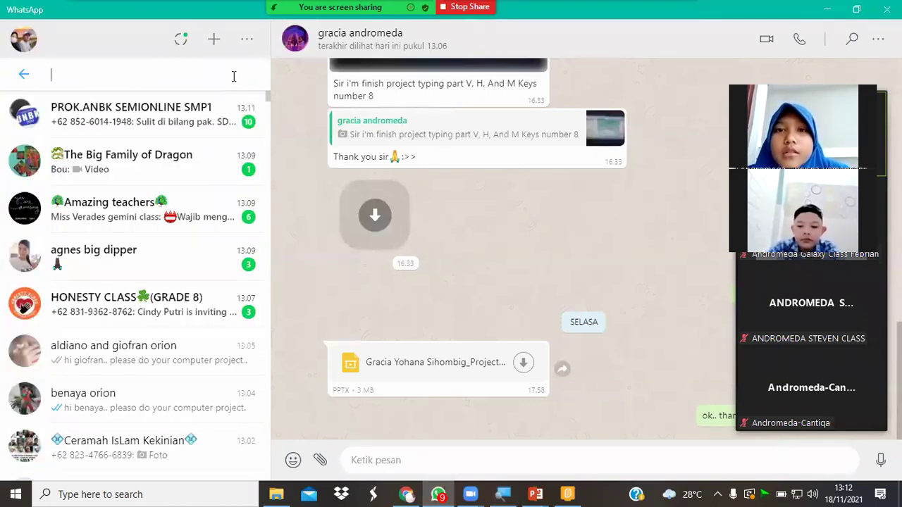
type("reic")
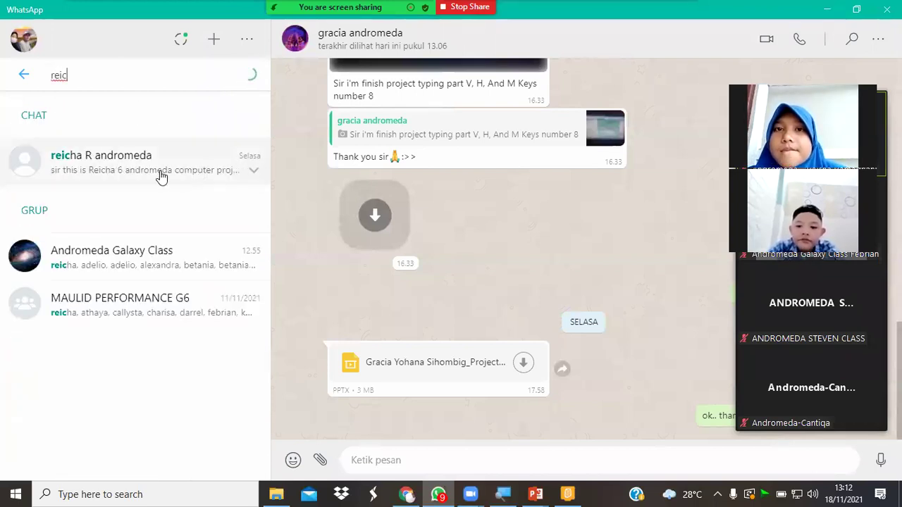
left_click(161, 175)
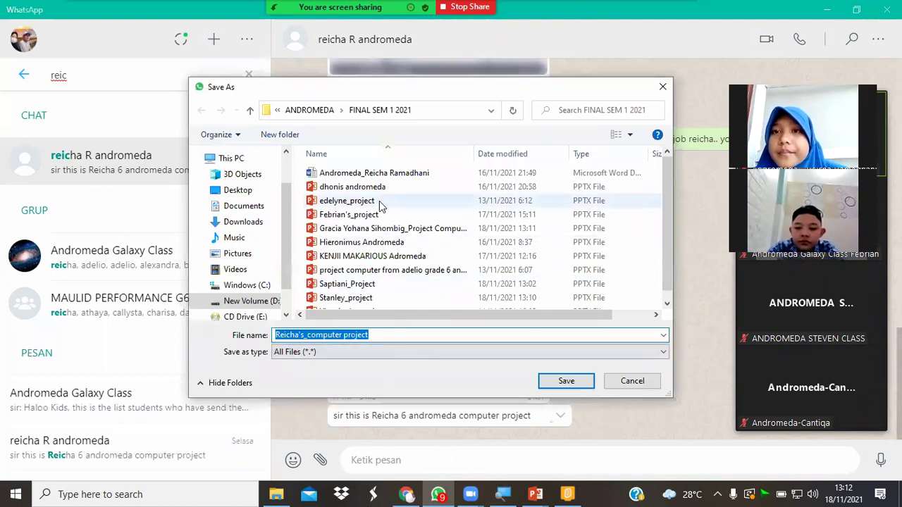
left_click(565, 381)
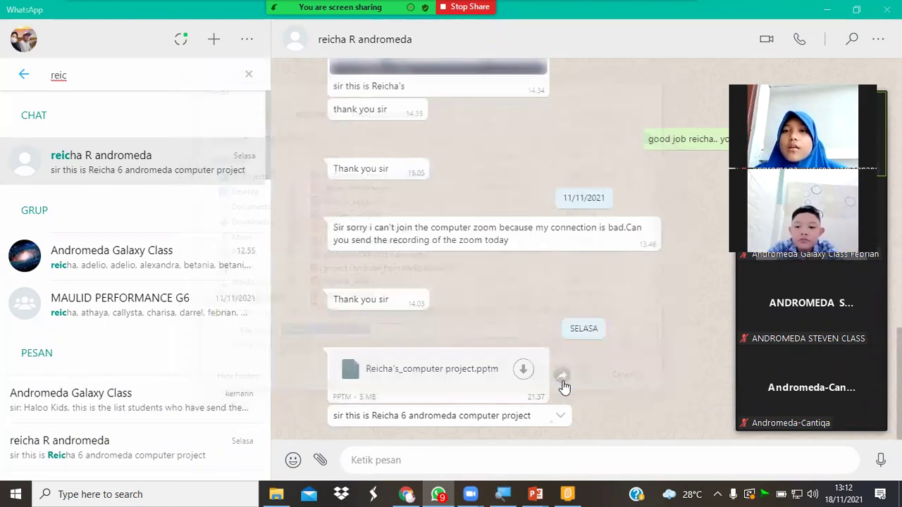
Step: Delete the student's Word document from the FINAL SEM 1 2021 folder
left_click(276, 494)
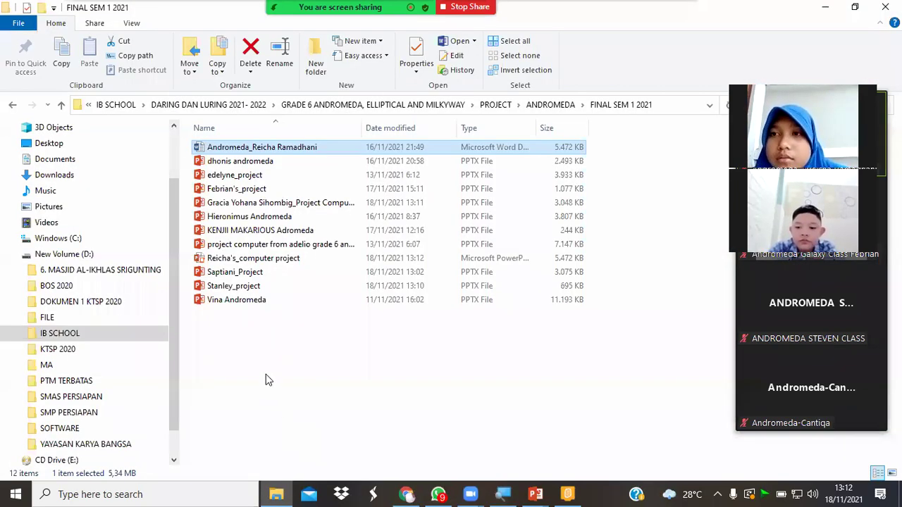
left_click(254, 260)
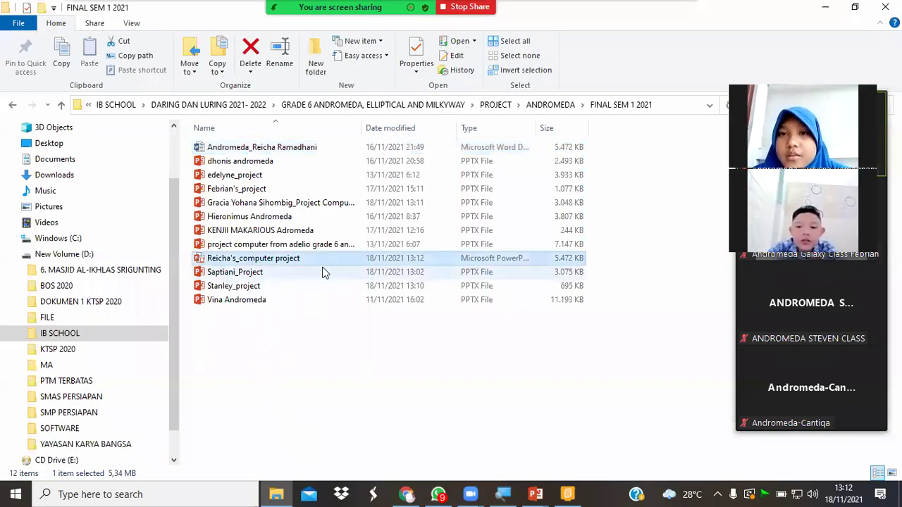
left_click(289, 149)
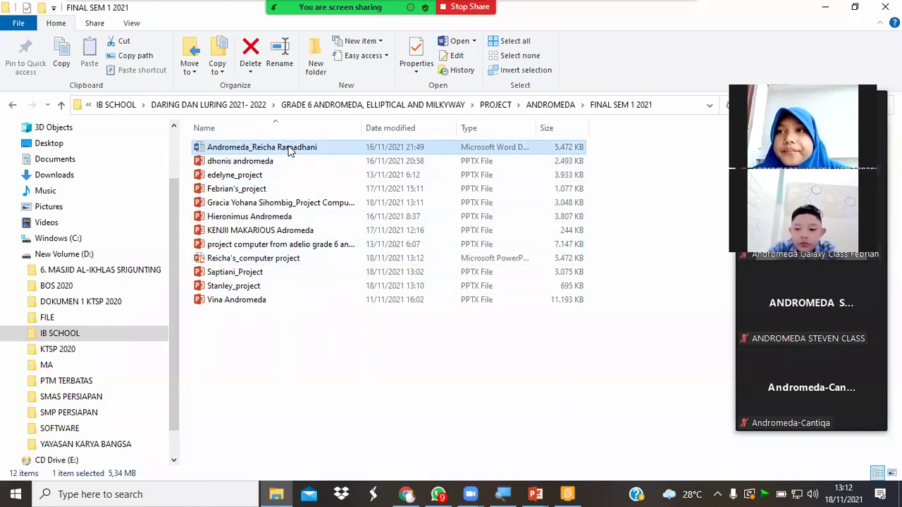
key("Delete")
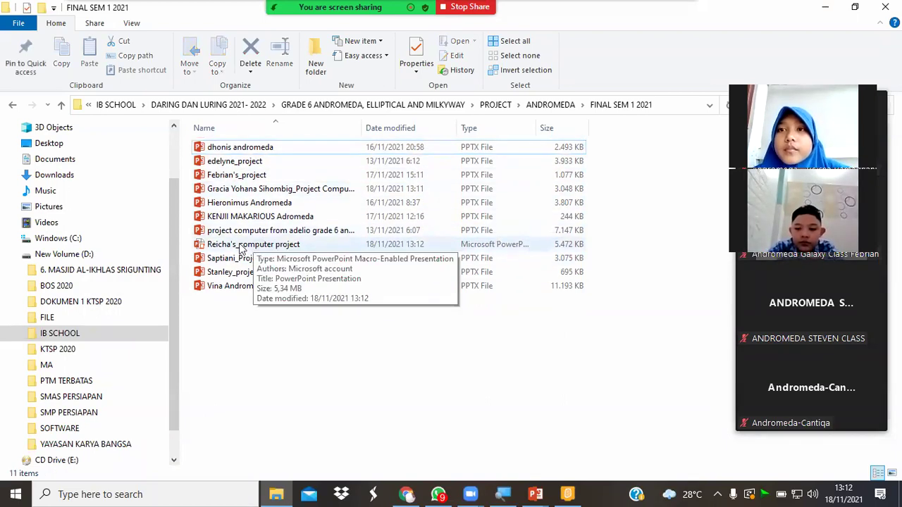
Step: Rename the downloaded presentation to the student's name followed by '_computer project'
left_click(247, 246)
left_click(275, 247)
type("Reicha's_computer project")
key("Return")
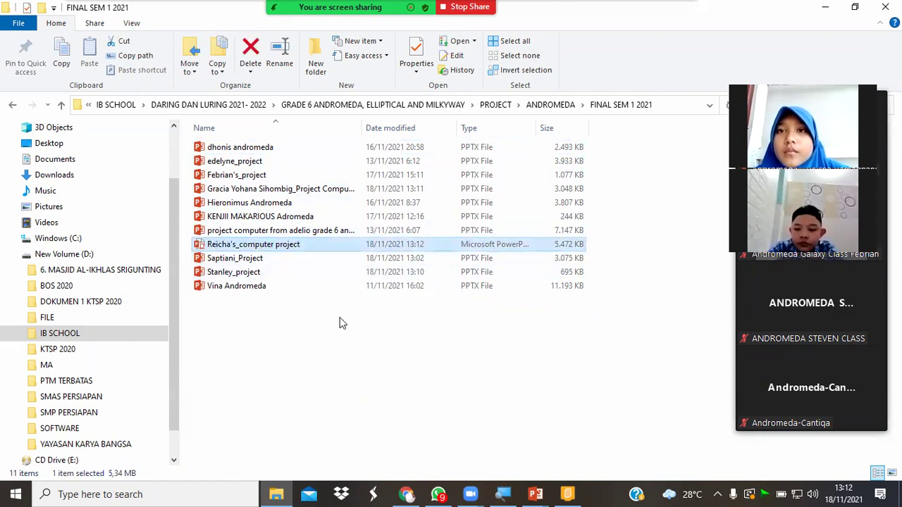
Step: Unblock the presentation in its file Properties and open it in PowerPoint
right_click(291, 252)
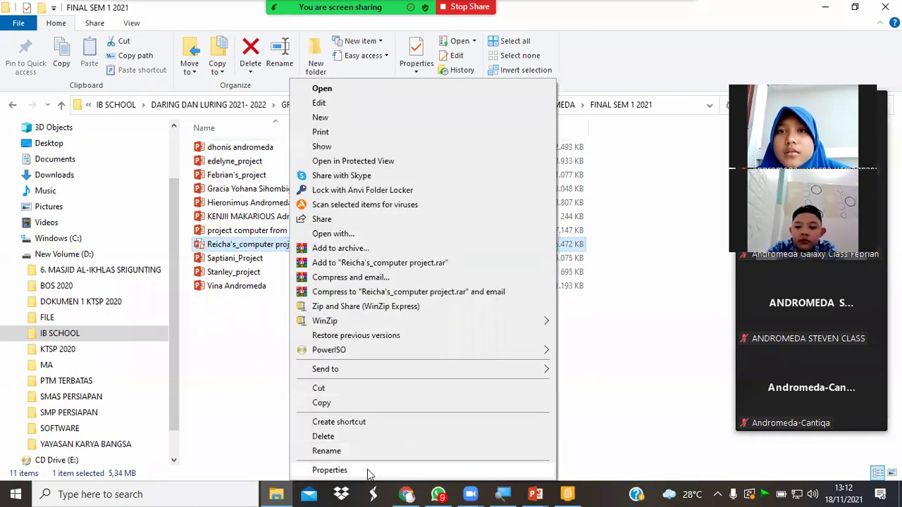
left_click(369, 470)
left_click(473, 409)
left_click(503, 460)
key("Return")
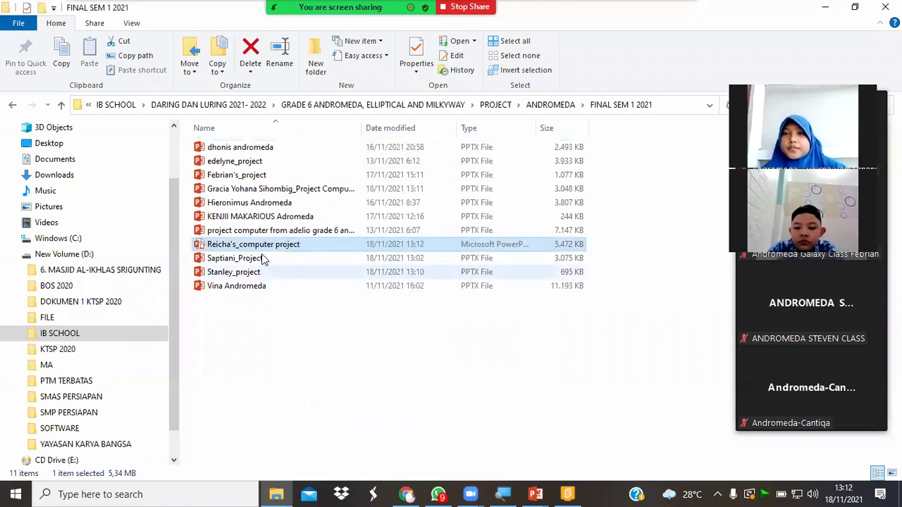
double_click(260, 247)
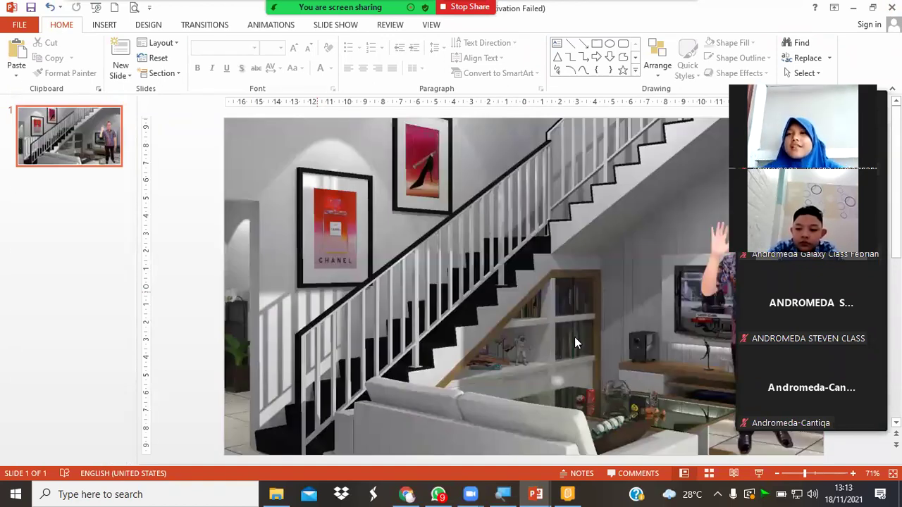
Step: Review the student's single staircase-interior slide, then return to the FINAL SEM 1 2021 folder
mouse_move(863, 439)
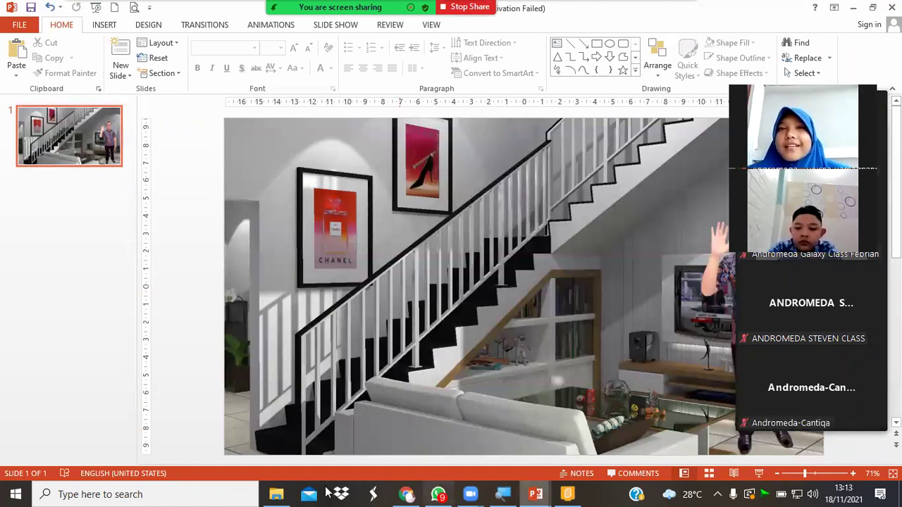
left_click(276, 494)
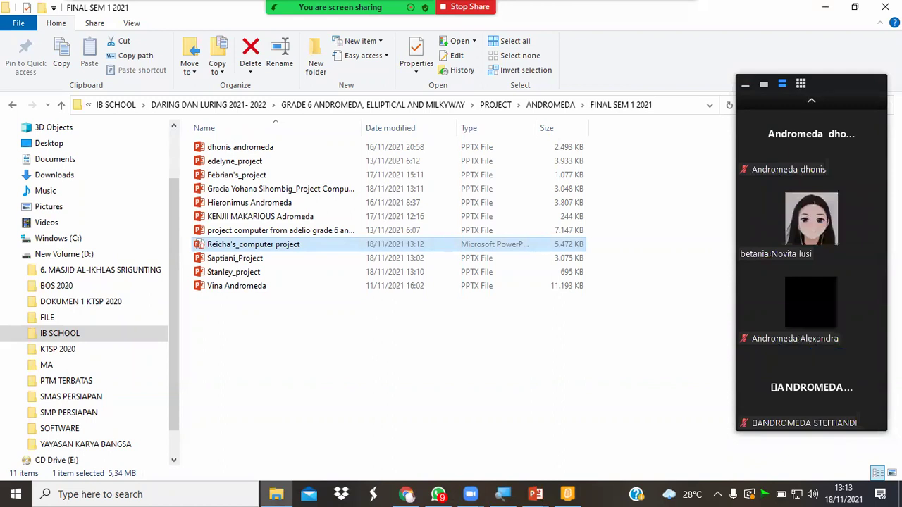
mouse_move(803, 280)
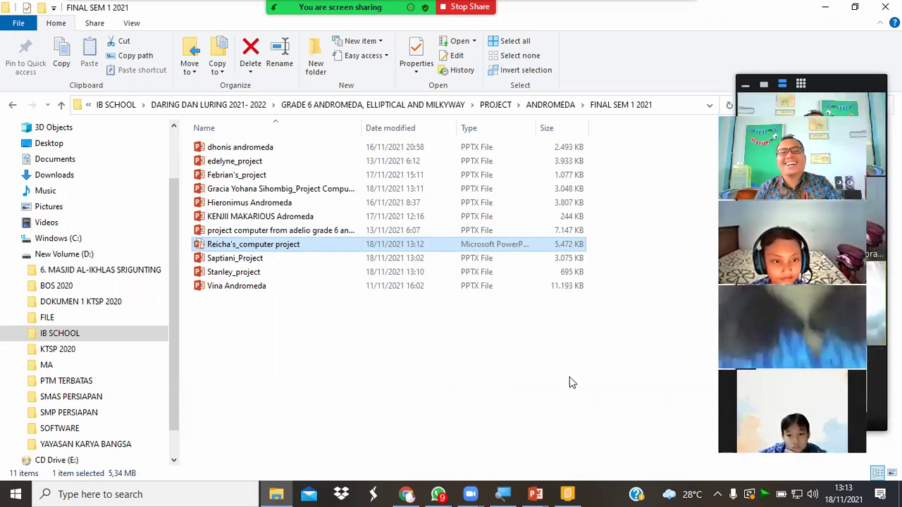
left_click(572, 382)
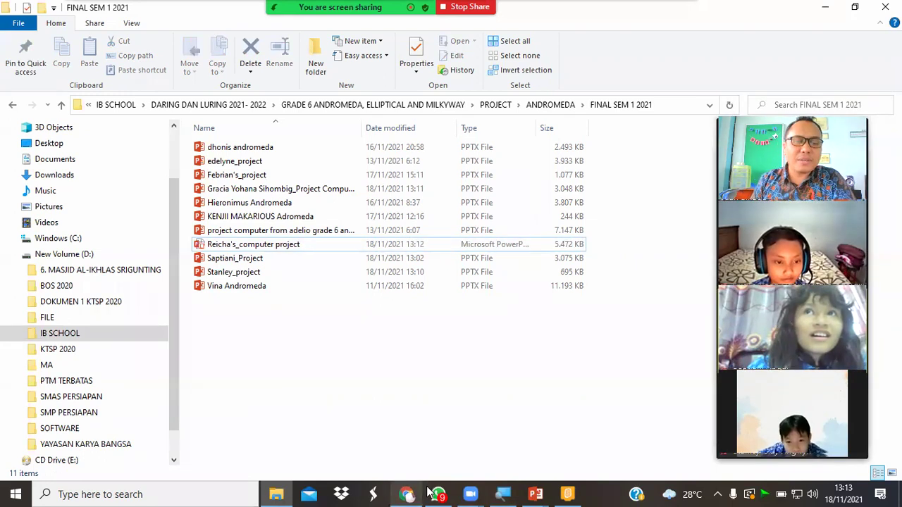
Step: On the open ClassDojo class page, pick two random students with the Toolkit's Random tool
left_click(405, 493)
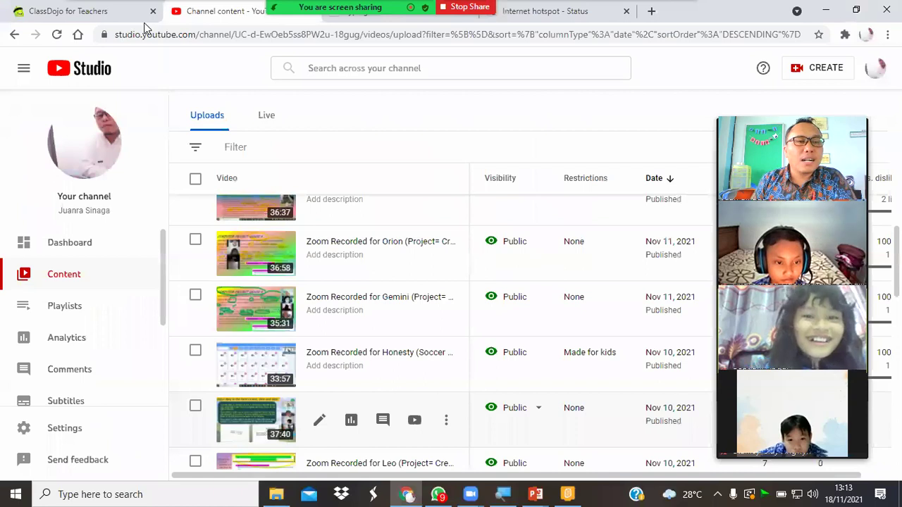
left_click(67, 11)
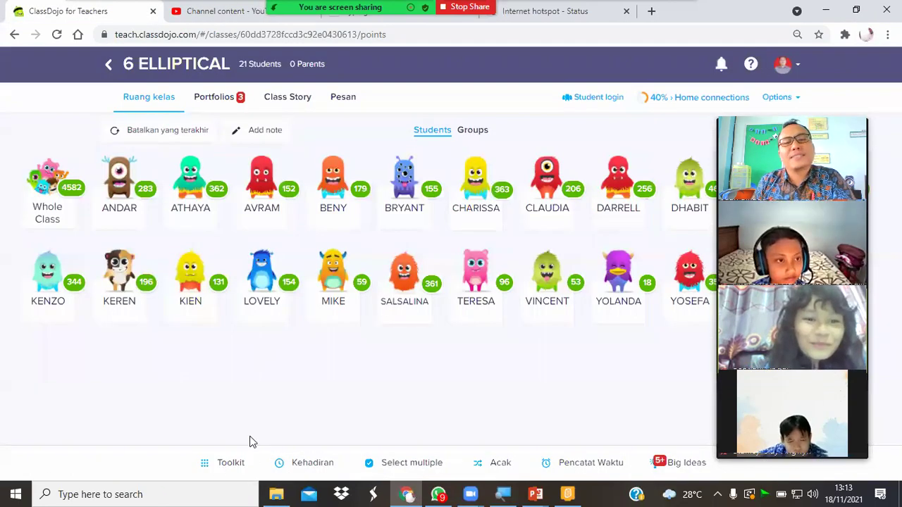
left_click(232, 462)
left_click(404, 169)
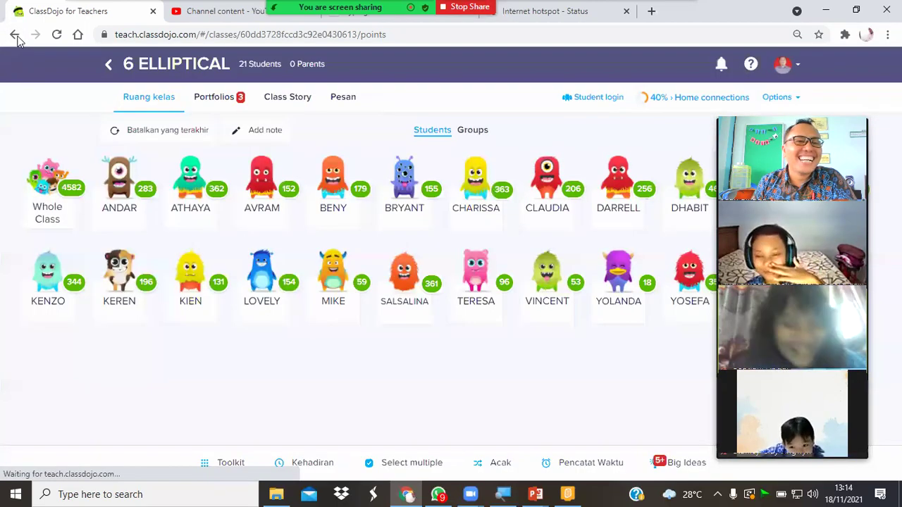
left_click(14, 33)
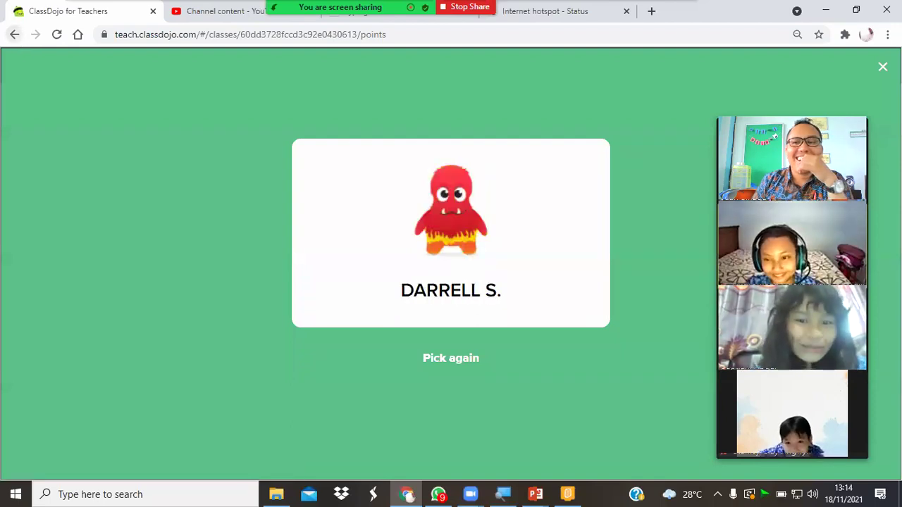
left_click(435, 102)
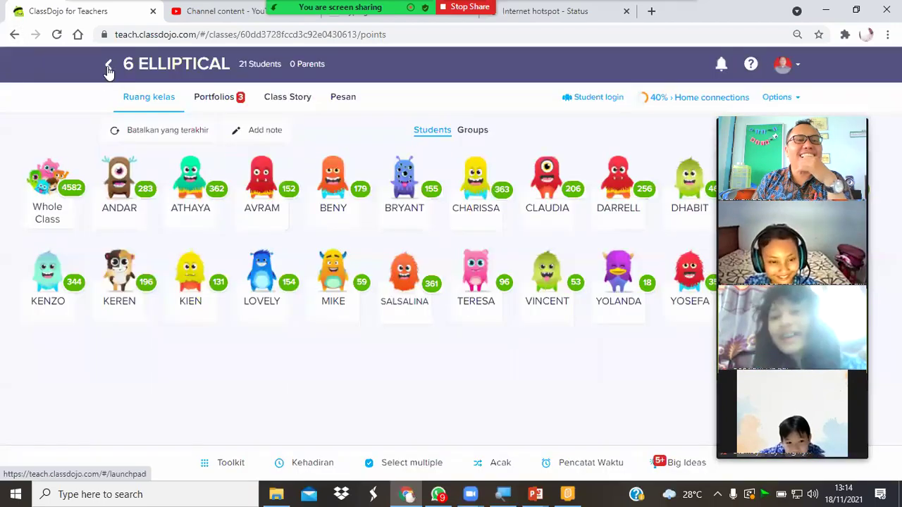
Step: From the class list, open 6 Andromeda Galaxy and pick a random student with Toolkit's Random
left_click(105, 64)
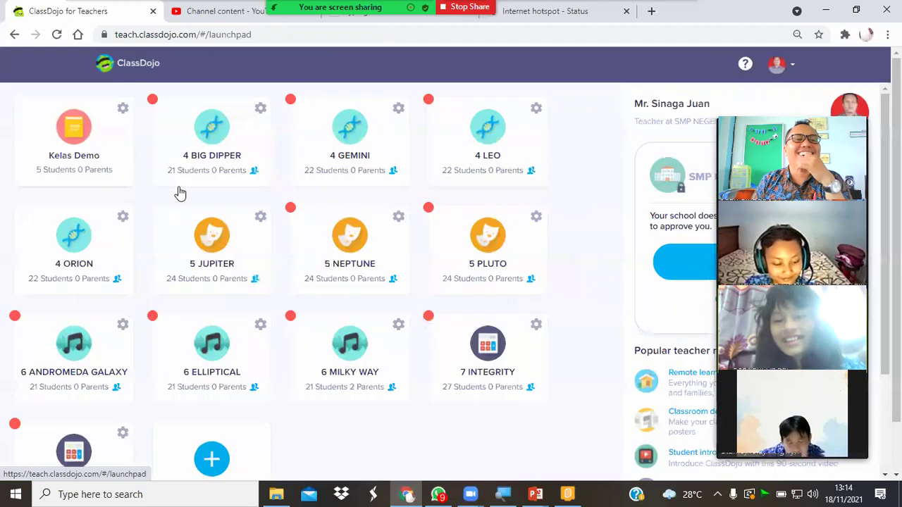
left_click(51, 360)
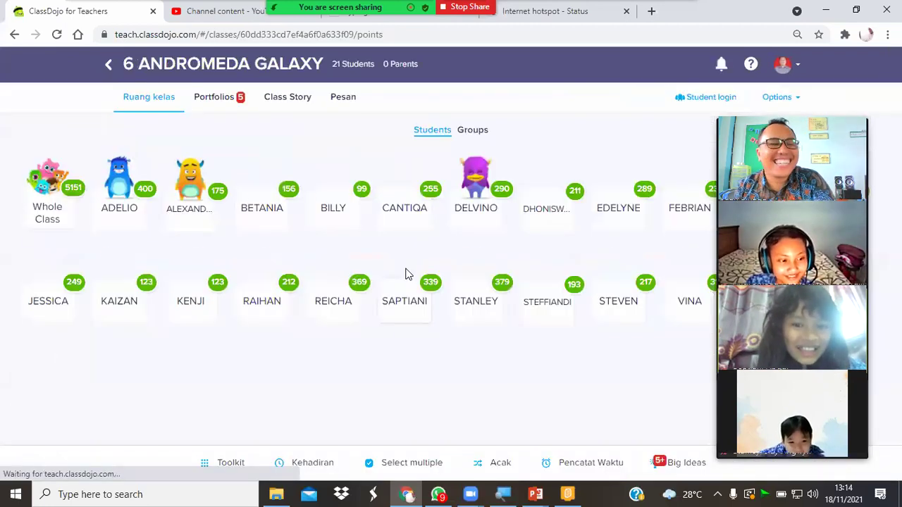
left_click(238, 470)
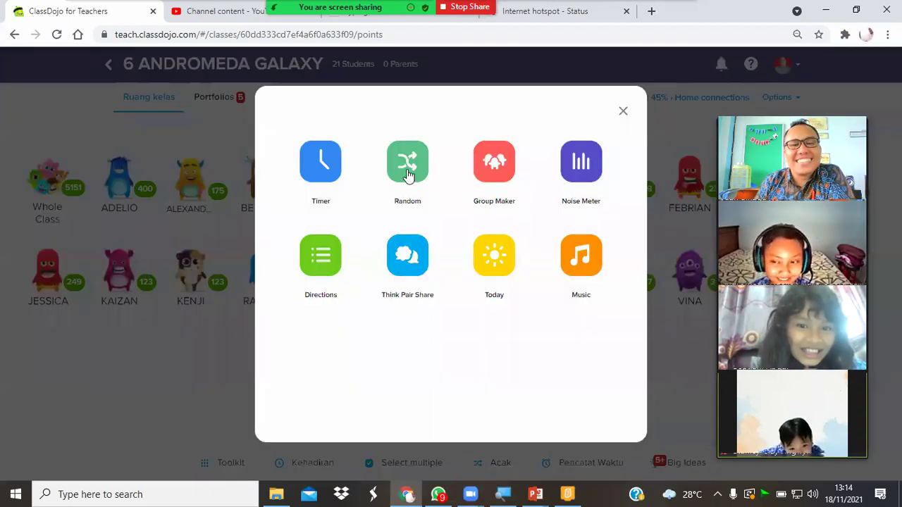
left_click(406, 169)
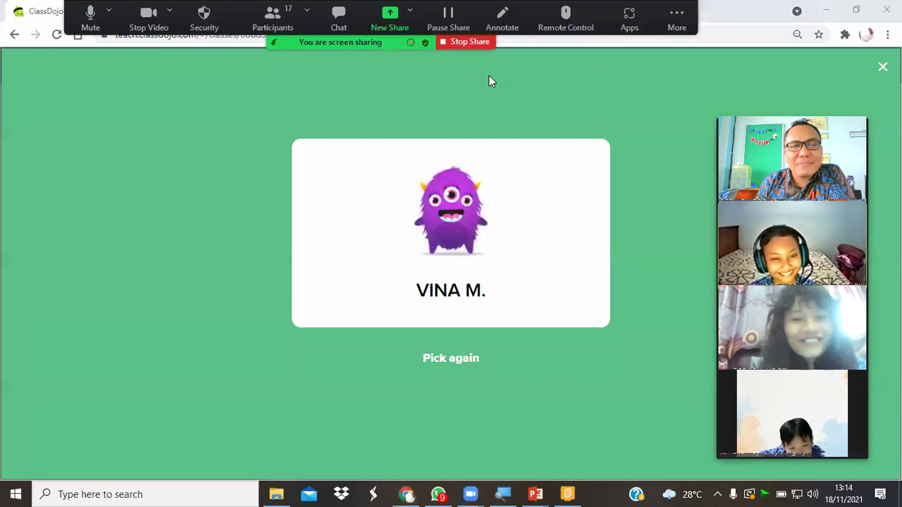
left_click(276, 494)
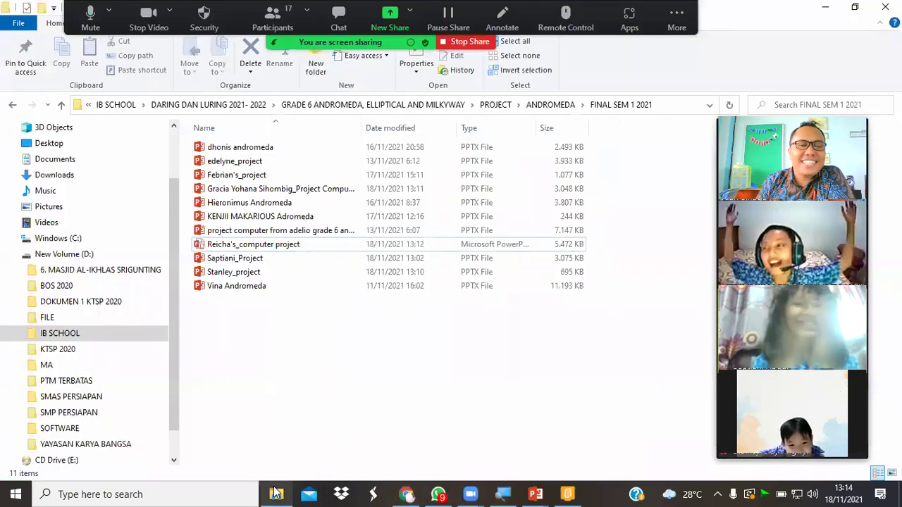
Step: Unblock the student's .pptx in its Properties, then open the MY AMBITION presentation
right_click(240, 288)
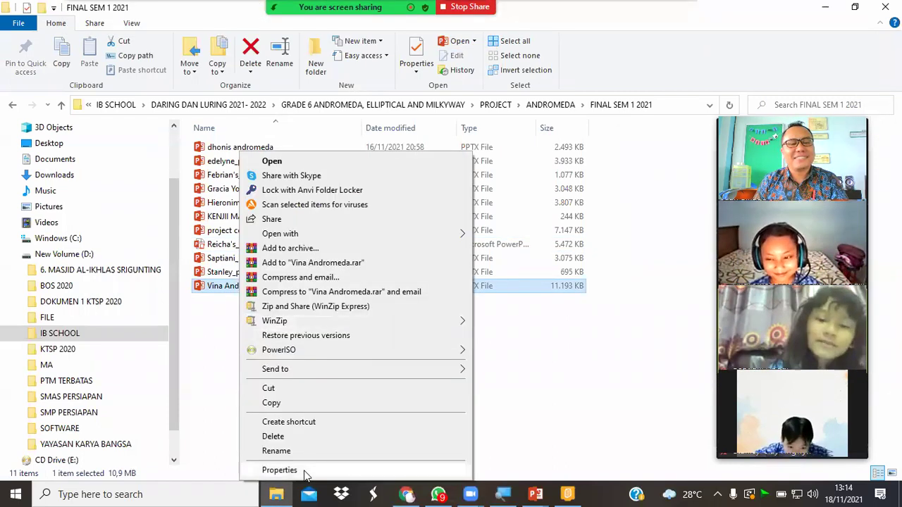
left_click(306, 470)
left_click(422, 409)
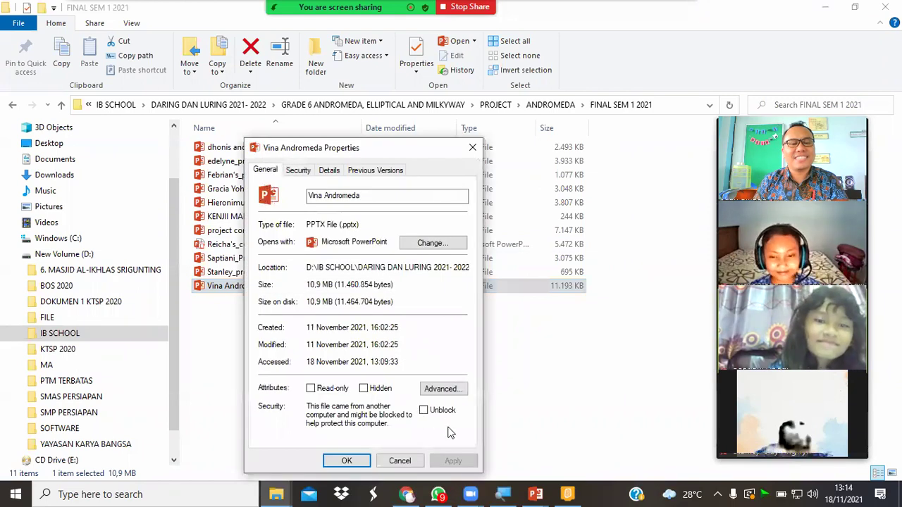
left_click(354, 468)
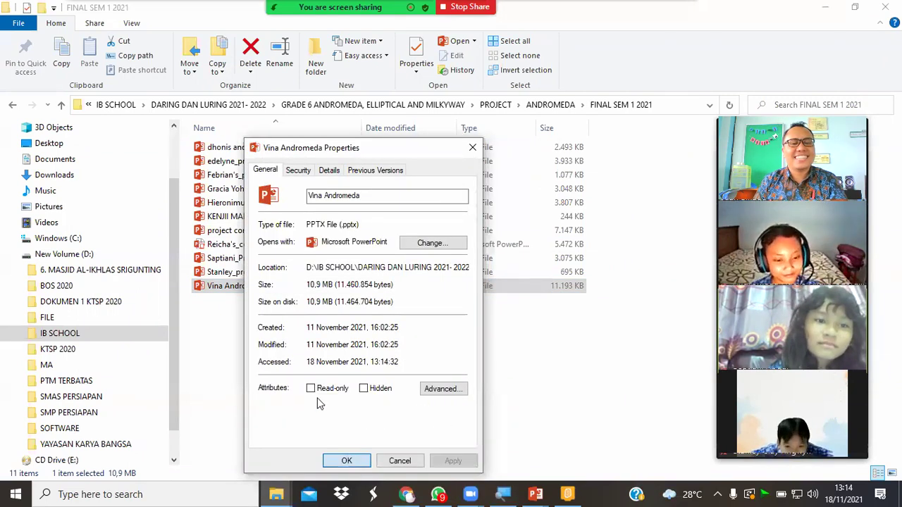
key("Return")
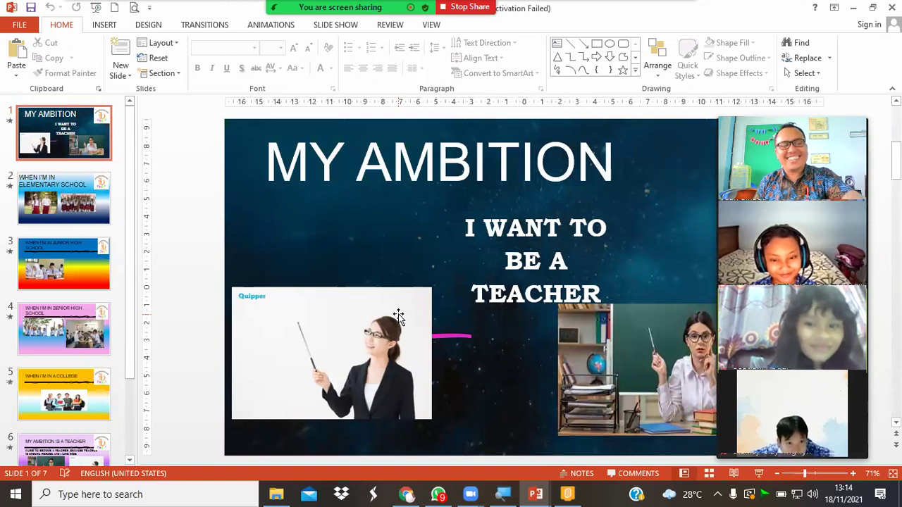
Step: Start and restart the slide show, revealing the MY AMBITION and I WANT TO BE A TEACHER text
key("F5")
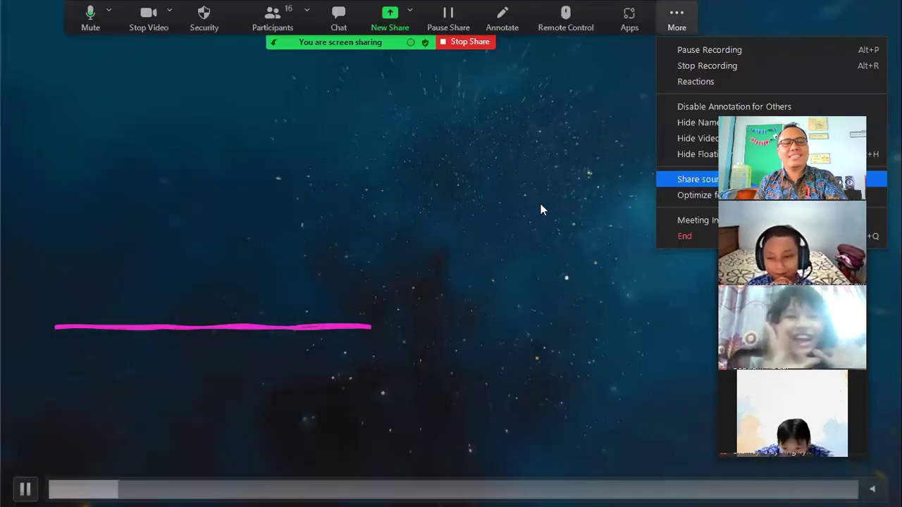
left_click(541, 203)
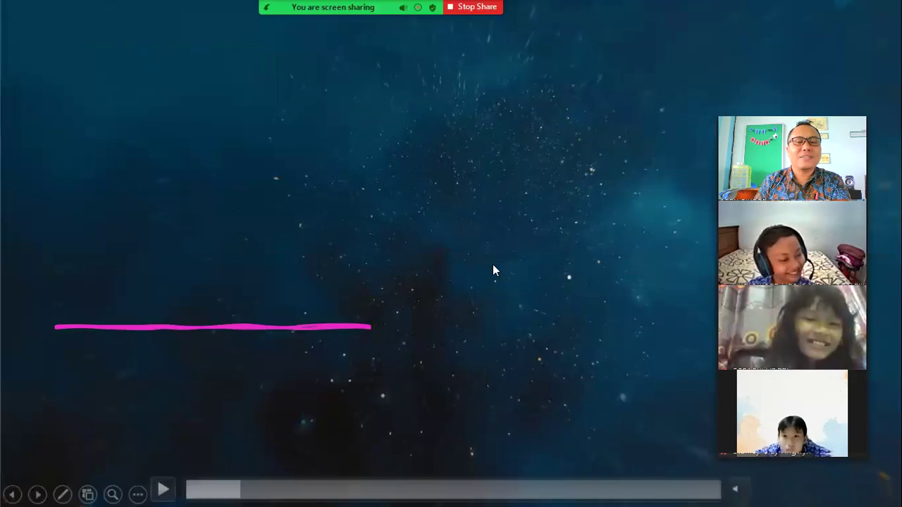
key("Escape")
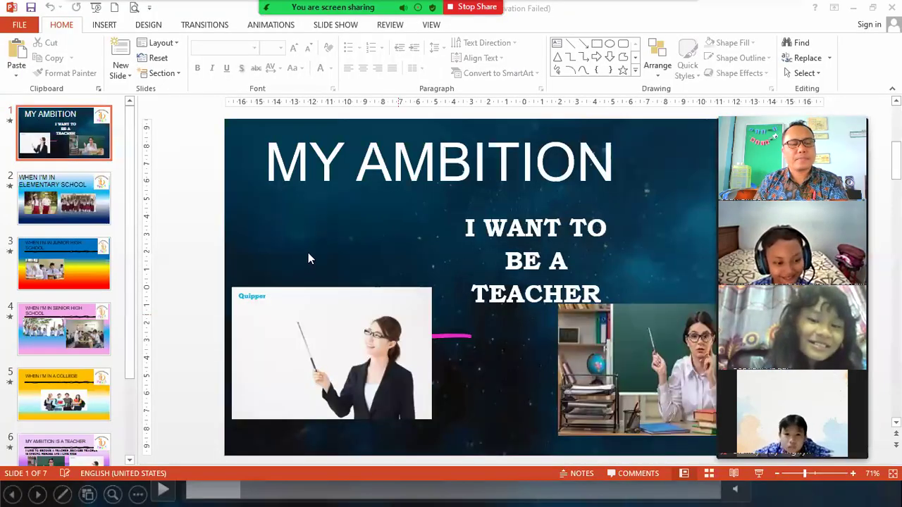
key("F5")
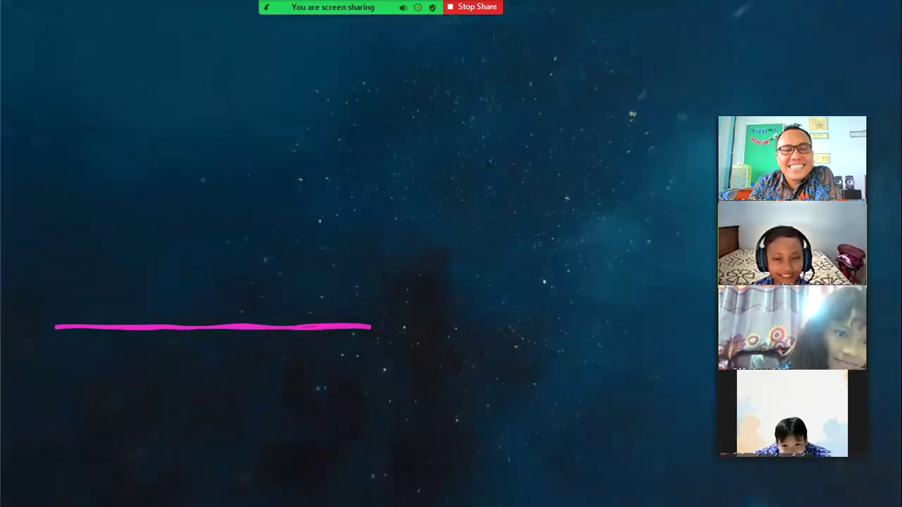
key("Right")
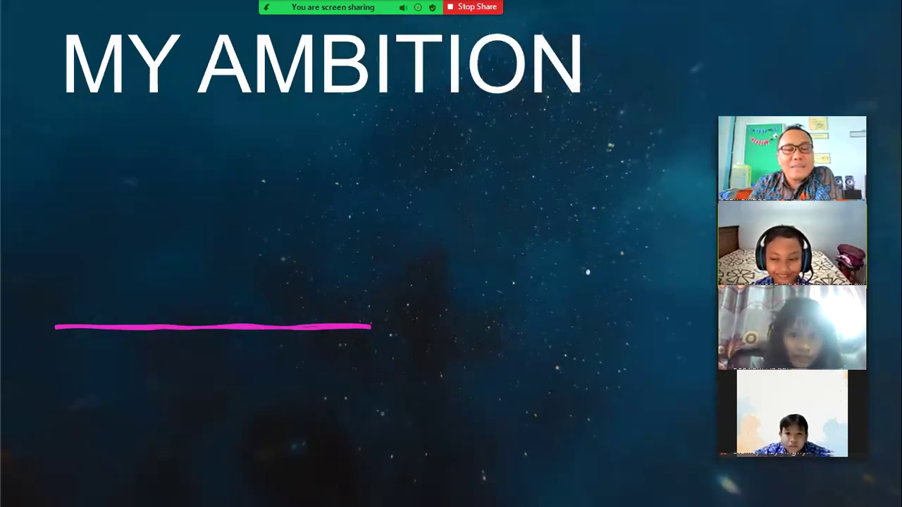
key("Right")
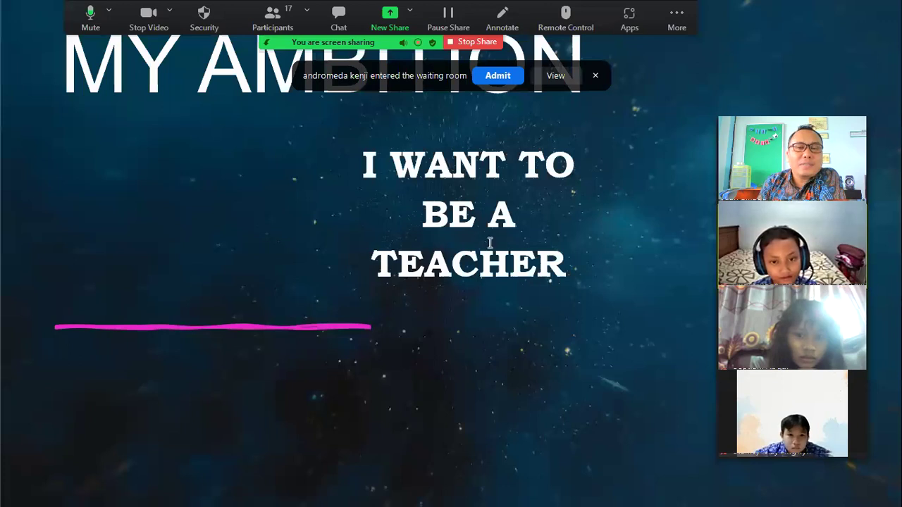
key("Escape")
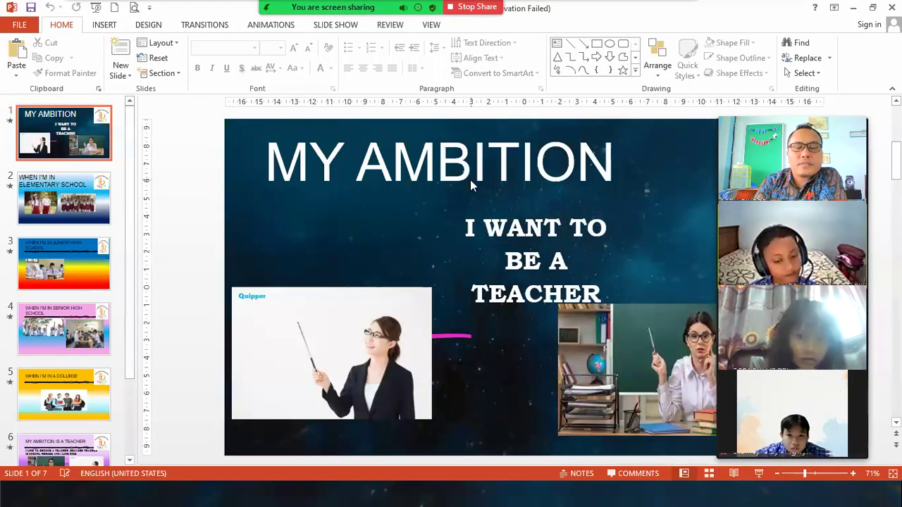
Step: Replay from slide 1 through both teacher pictures and the paused classroom video to the elementary school slide
key("F5")
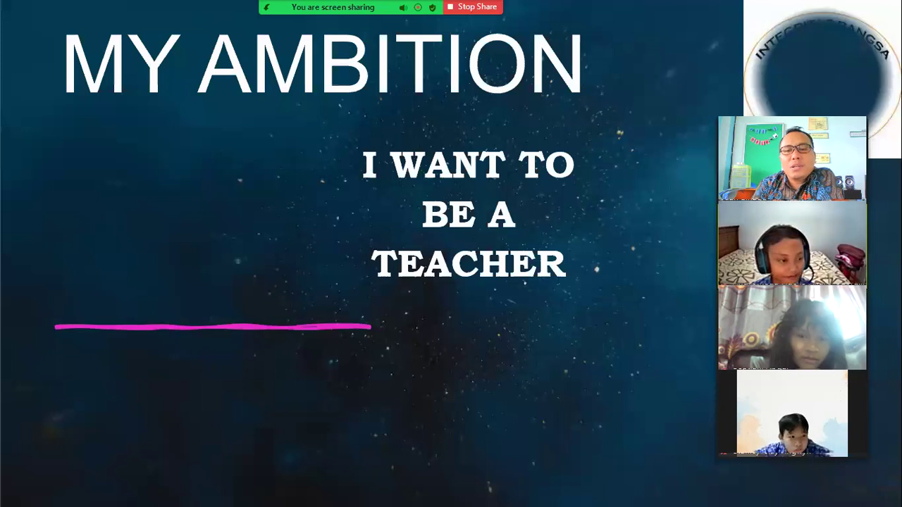
key("Right")
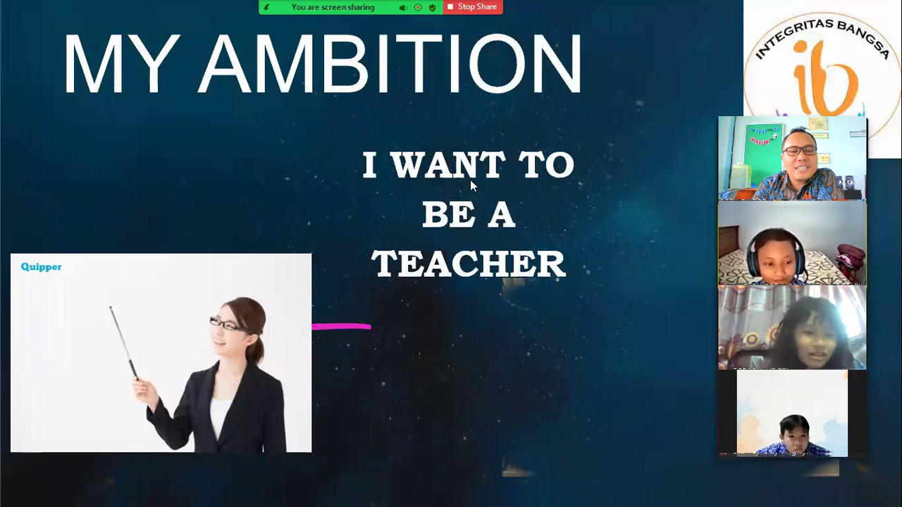
key("Right")
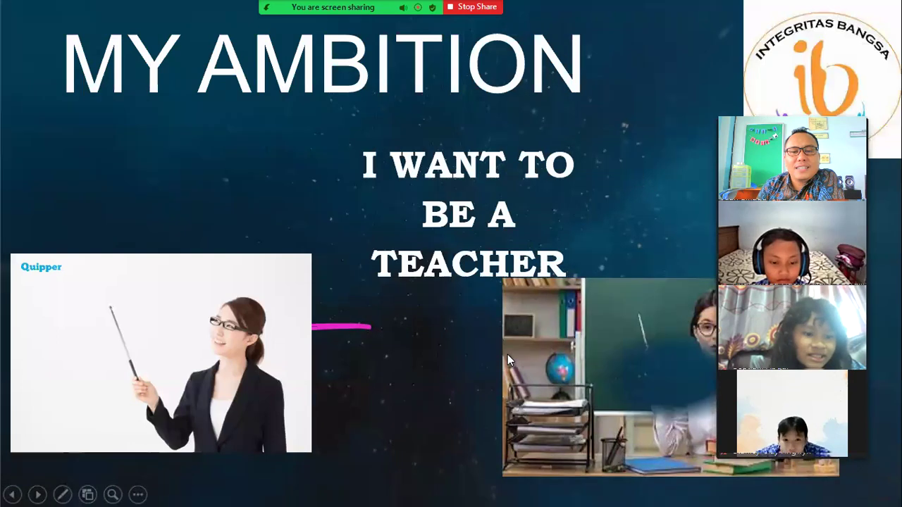
mouse_move(546, 363)
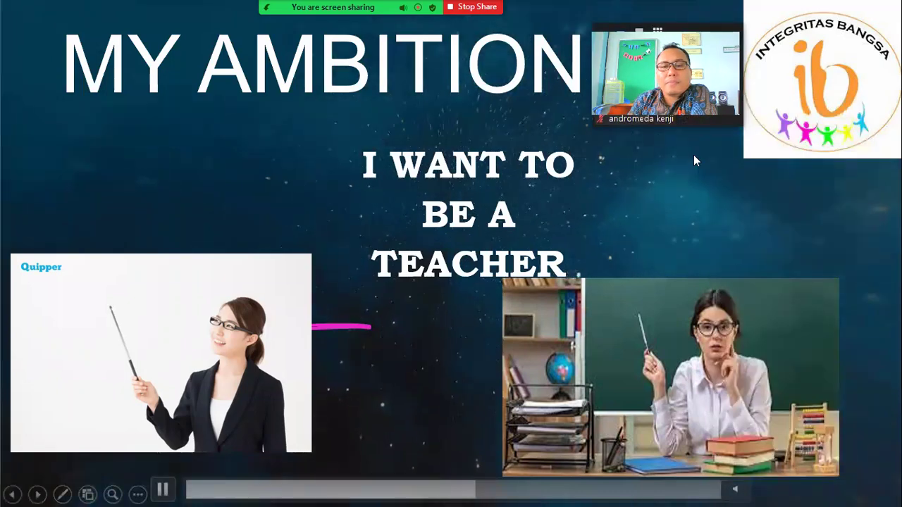
left_click(700, 177)
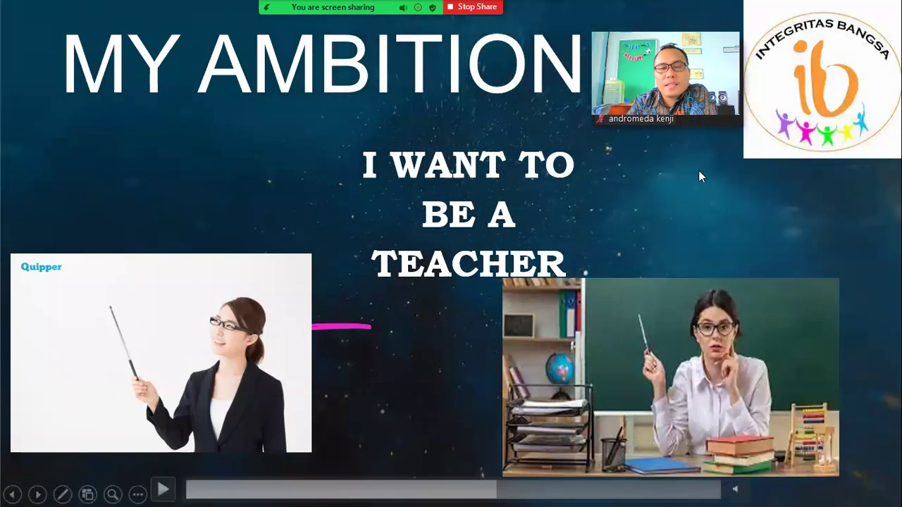
left_click(700, 176)
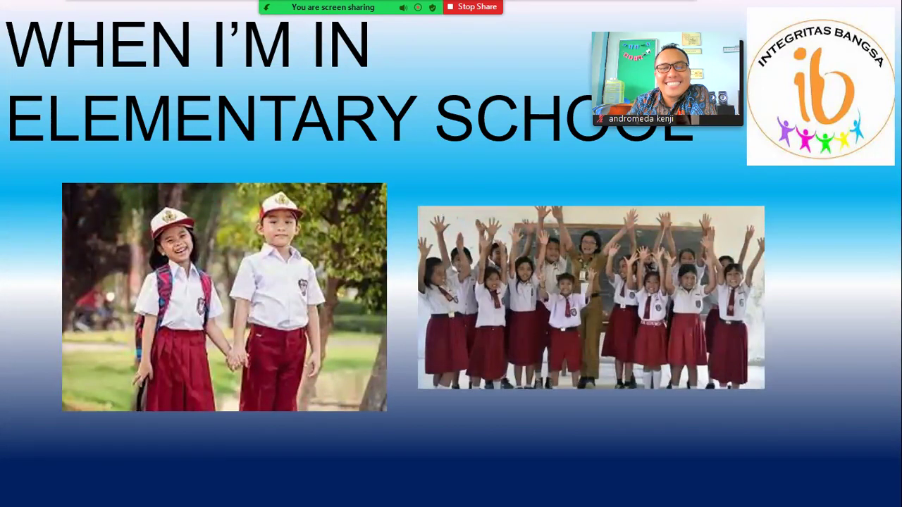
Step: Advance through the junior high, senior high, college and ambition slides to Thank You, then exit
key("Right")
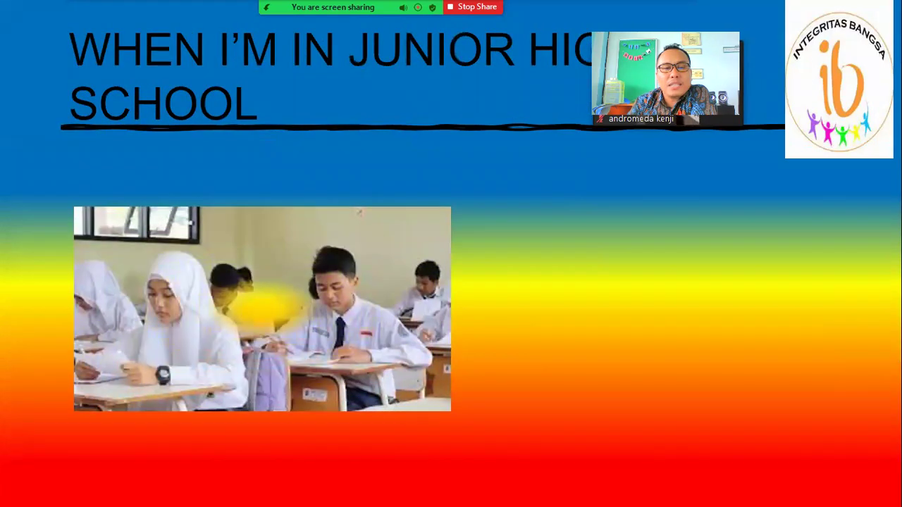
key("Right")
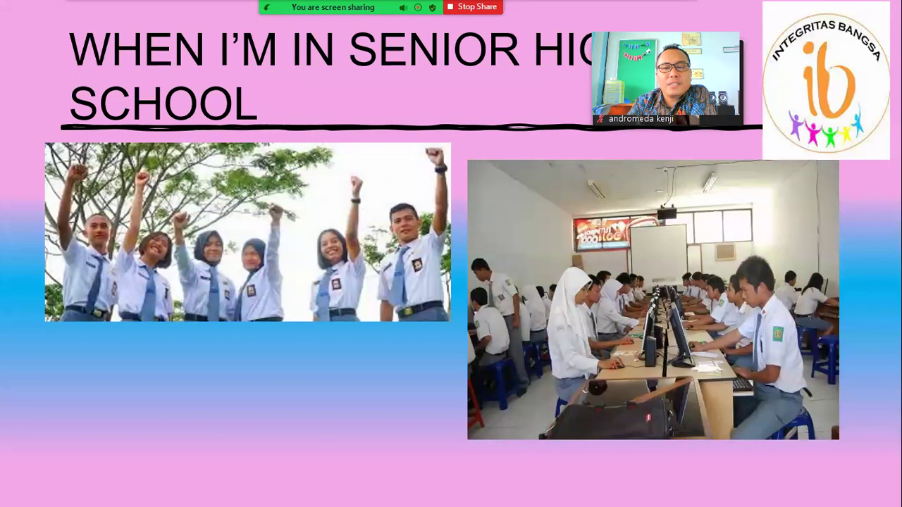
key("Right")
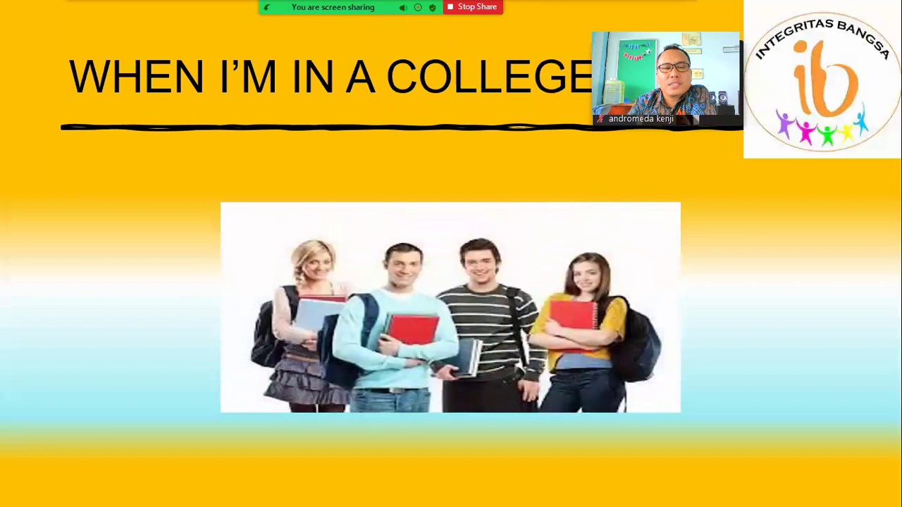
key("Right")
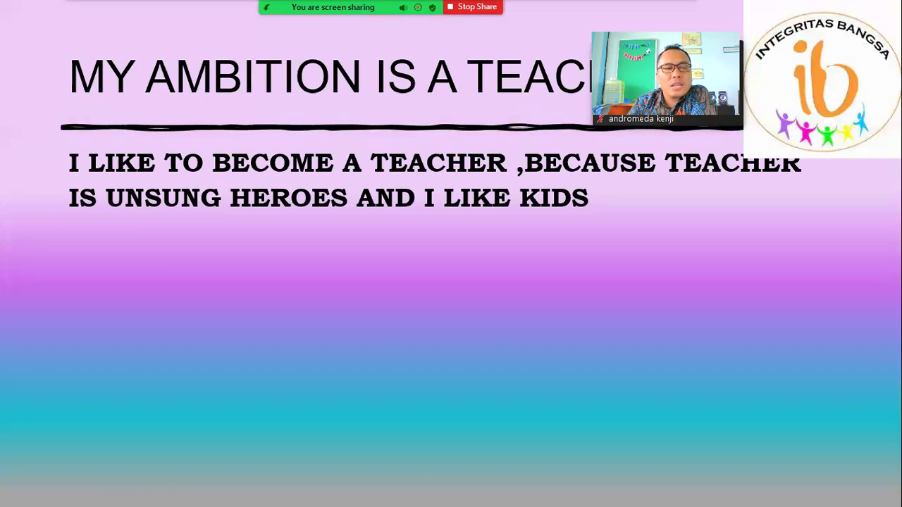
key("Right")
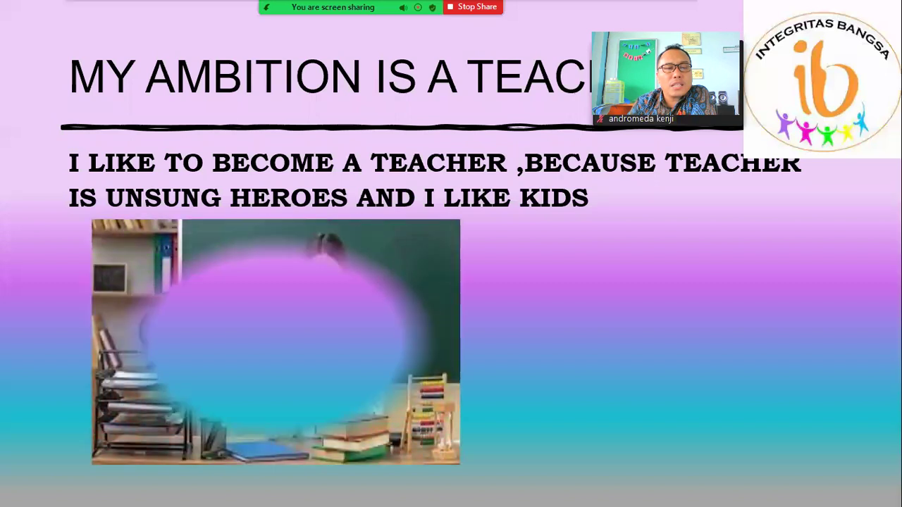
key("Right")
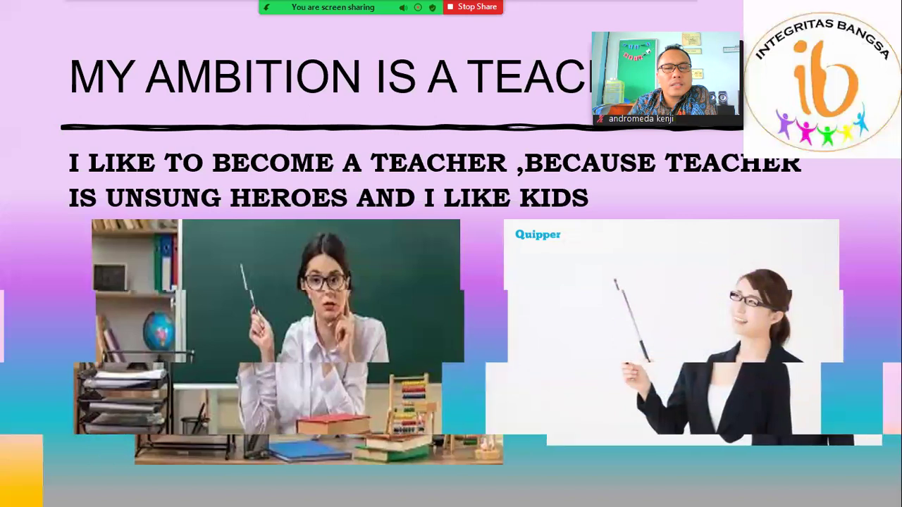
key("Right")
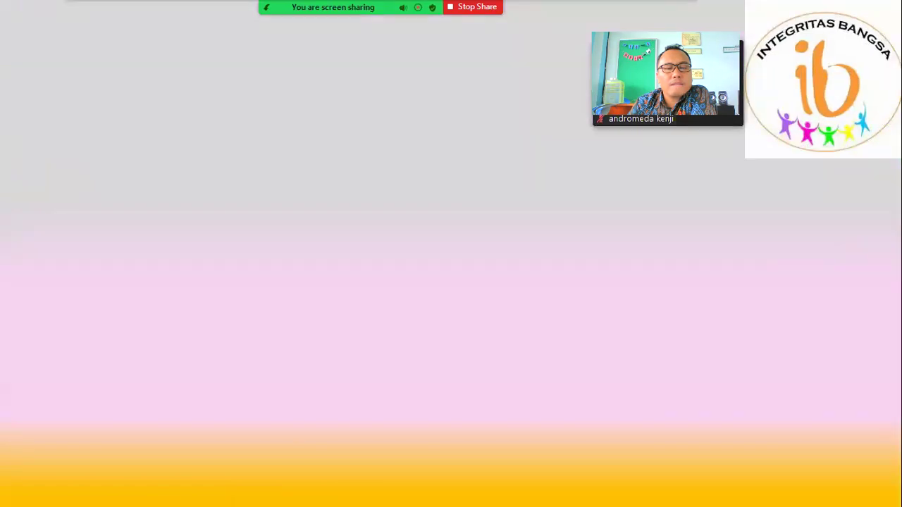
key("Right")
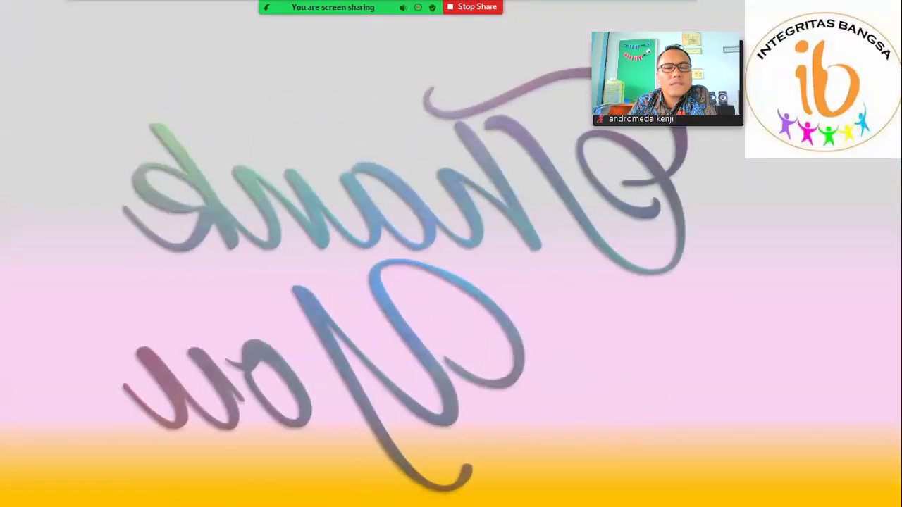
key("Right")
key("Right")
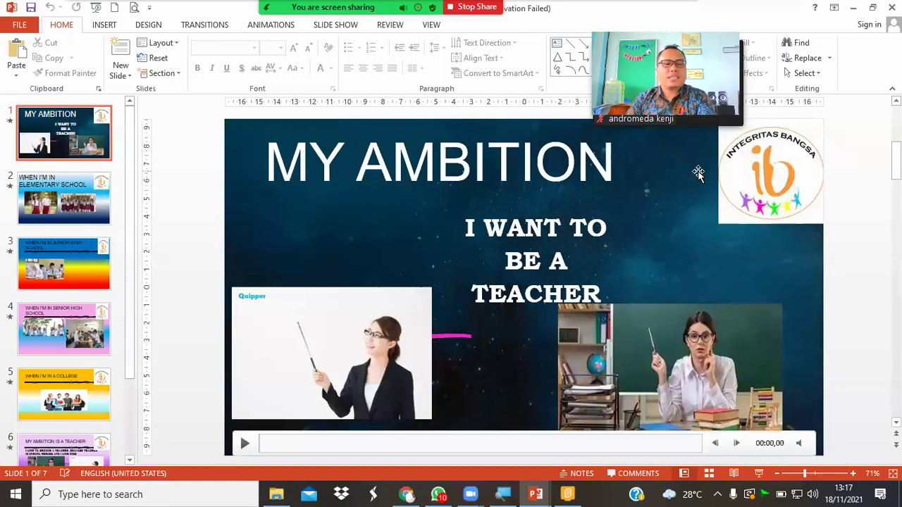
Step: Draw two random students in ClassDojo, checking the FINAL SEM 1 2021 project folder between picks
left_click(406, 494)
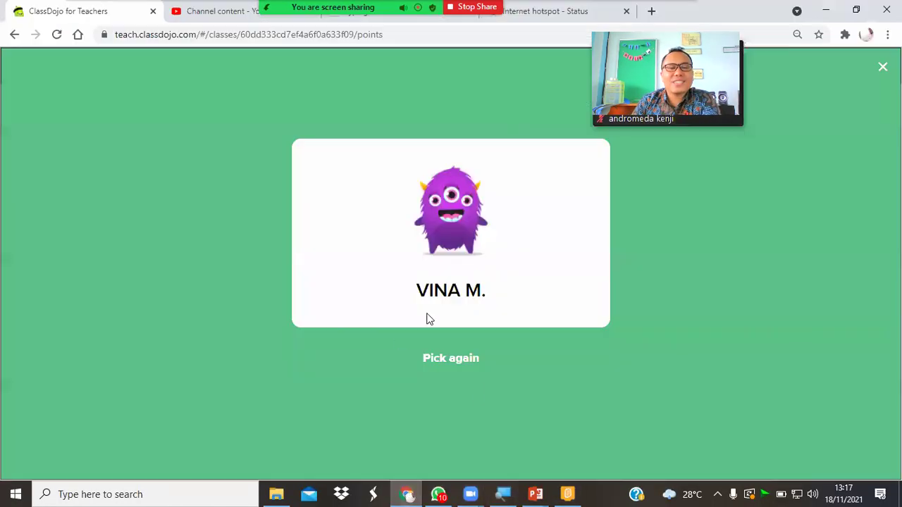
left_click(451, 362)
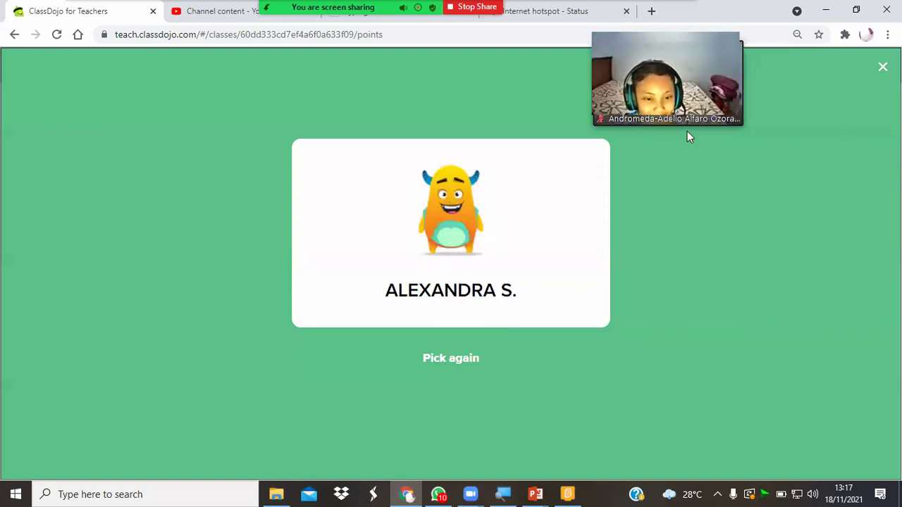
left_click(277, 494)
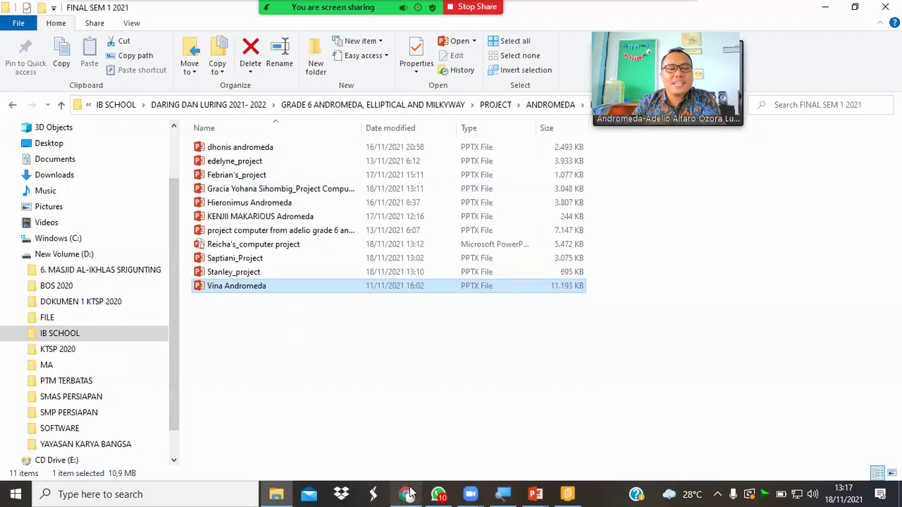
key("alt+Tab")
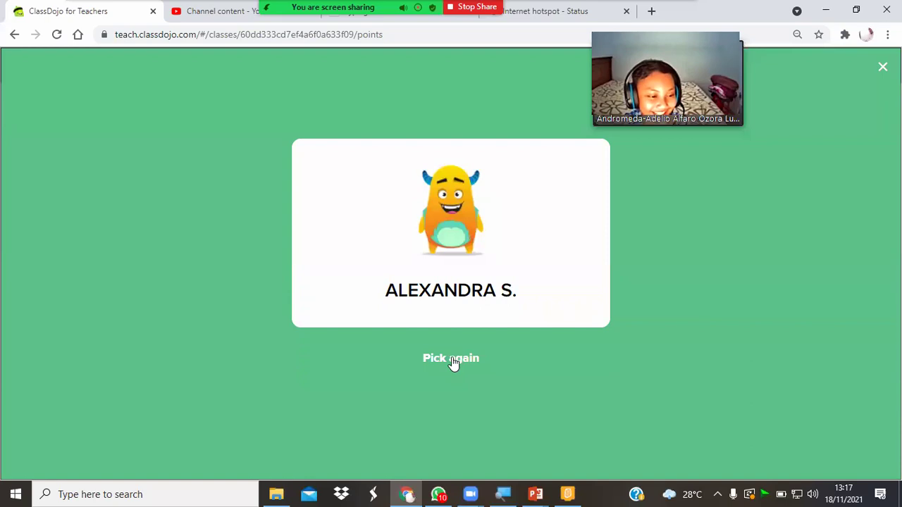
left_click(453, 359)
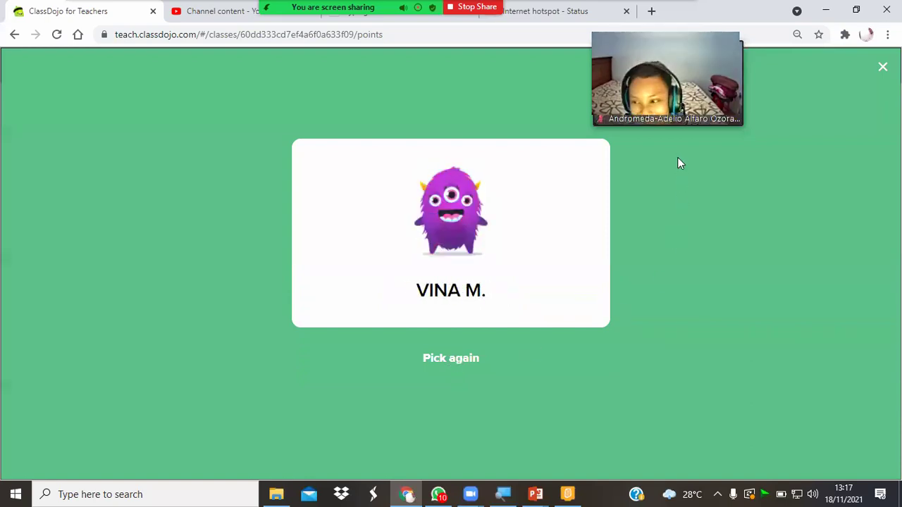
left_click(277, 494)
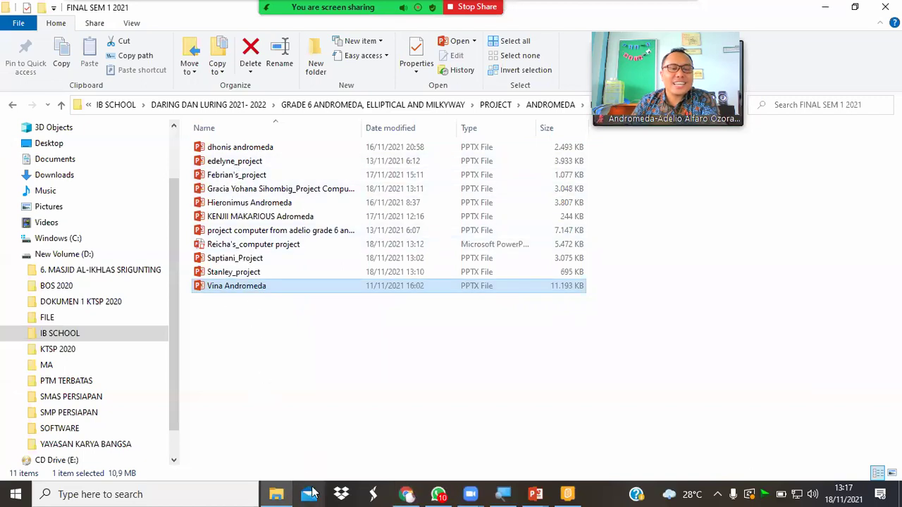
Step: Draw two more students, then select the chosen student's project file in the folder
left_click(406, 494)
left_click(461, 359)
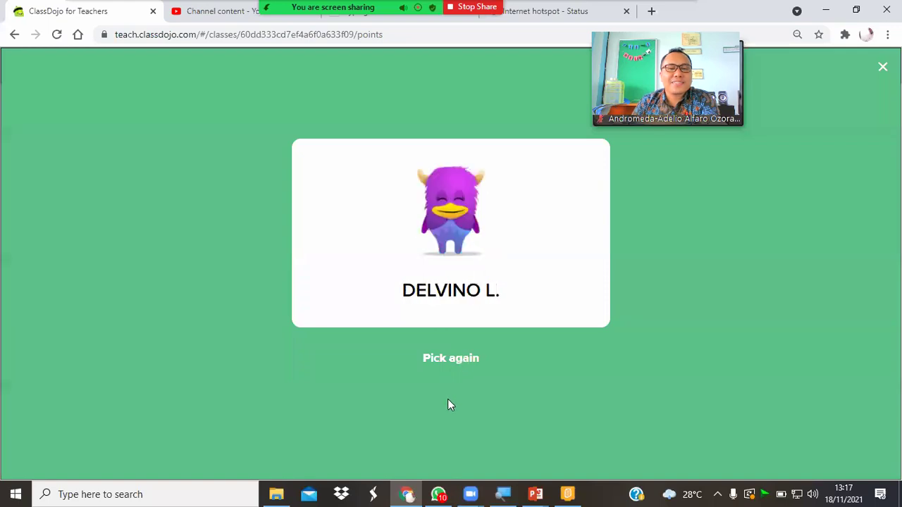
left_click(277, 494)
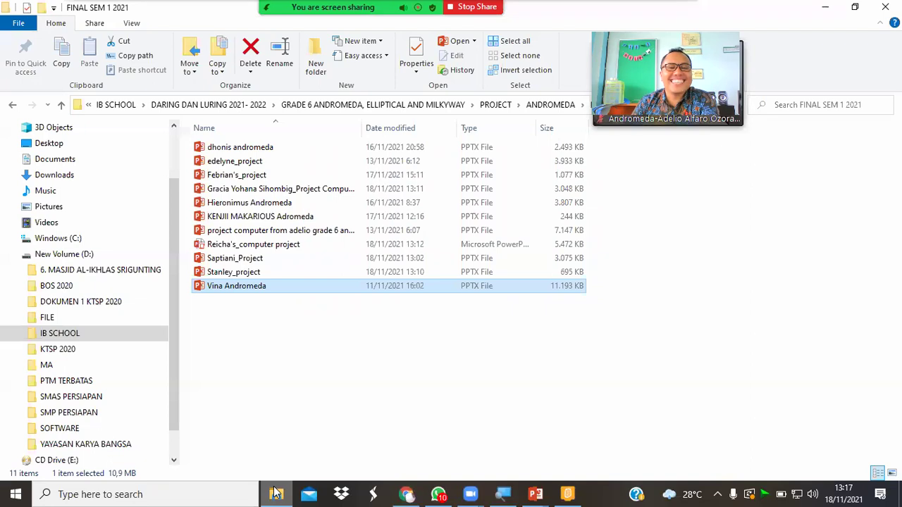
left_click(276, 493)
left_click(459, 361)
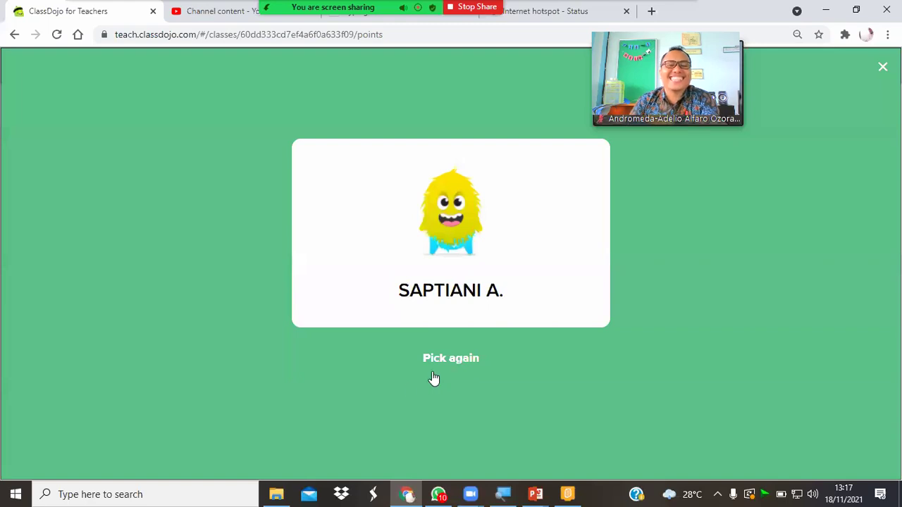
left_click(276, 494)
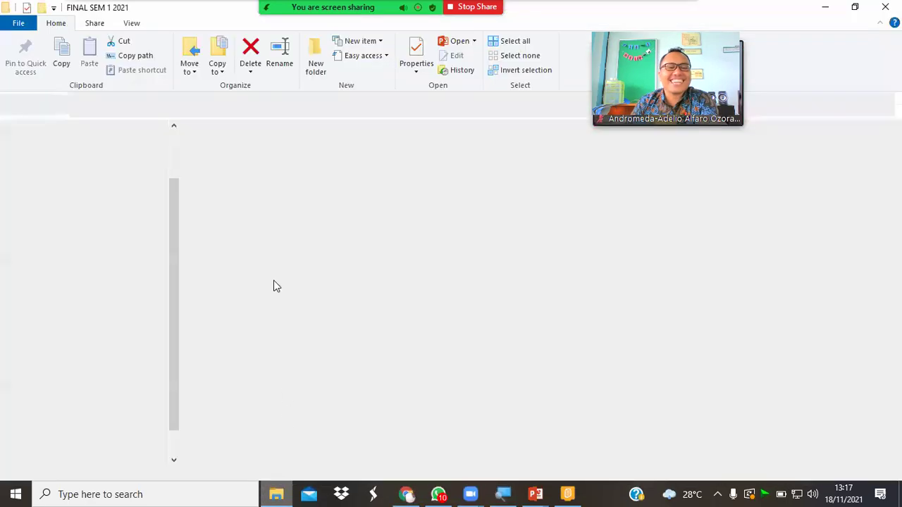
left_click(259, 261)
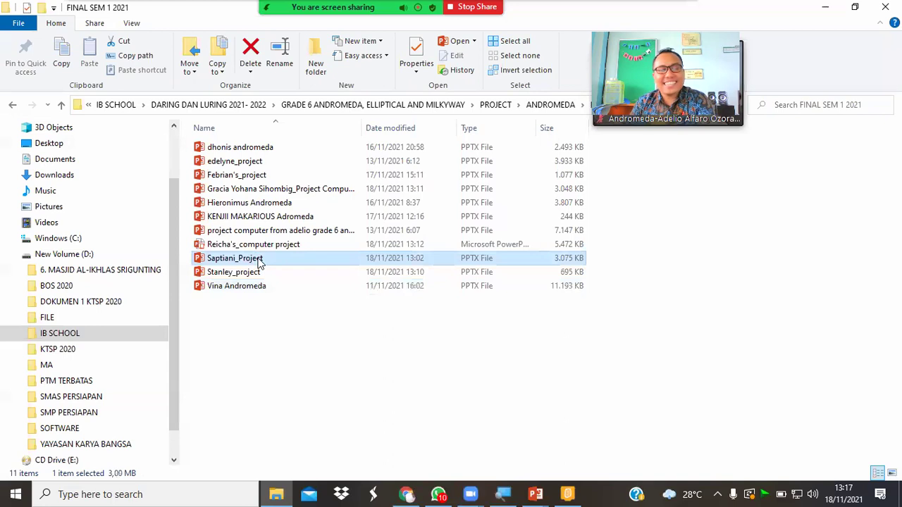
Step: Unblock the picked student's .pptx in Properties and open the chalkboard-style MY AMBITION deck
right_click(259, 261)
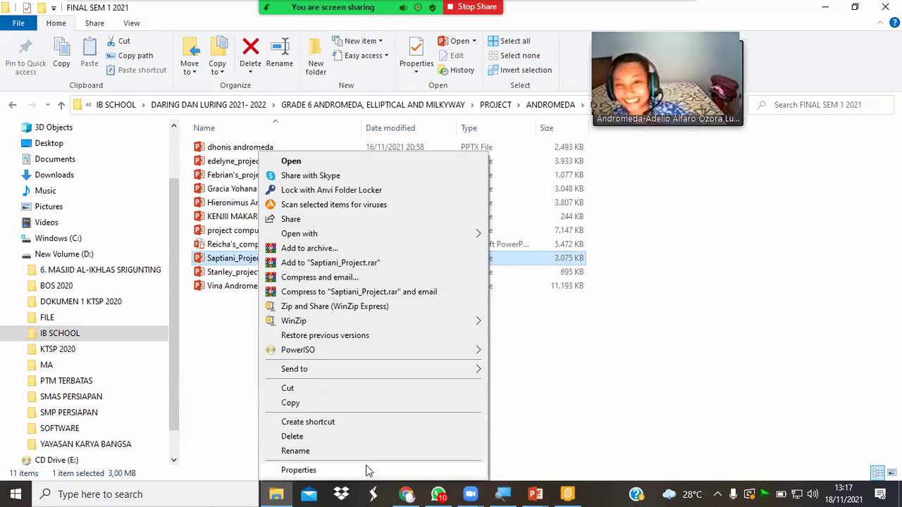
left_click(338, 473)
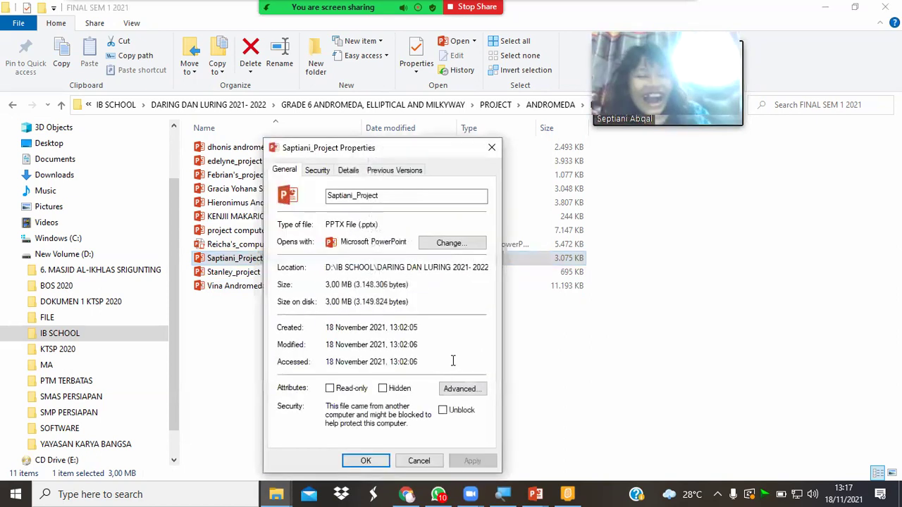
left_click(443, 410)
left_click(477, 461)
left_click(367, 462)
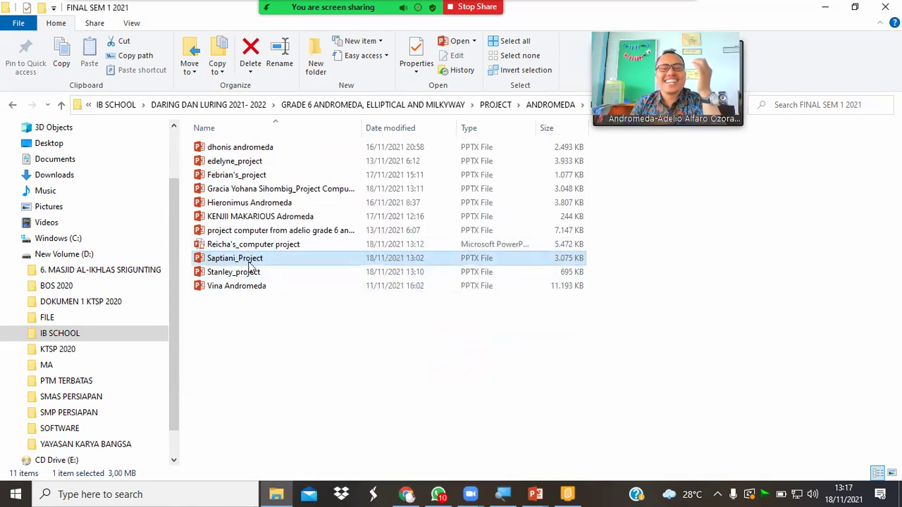
double_click(251, 266)
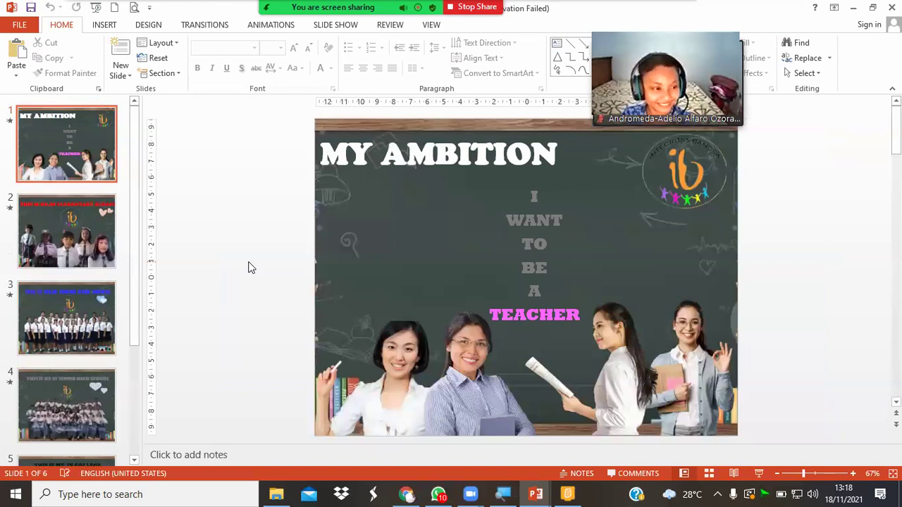
Step: Start the second student's MY AMBITION slide show from the first slide with F5
key("F5")
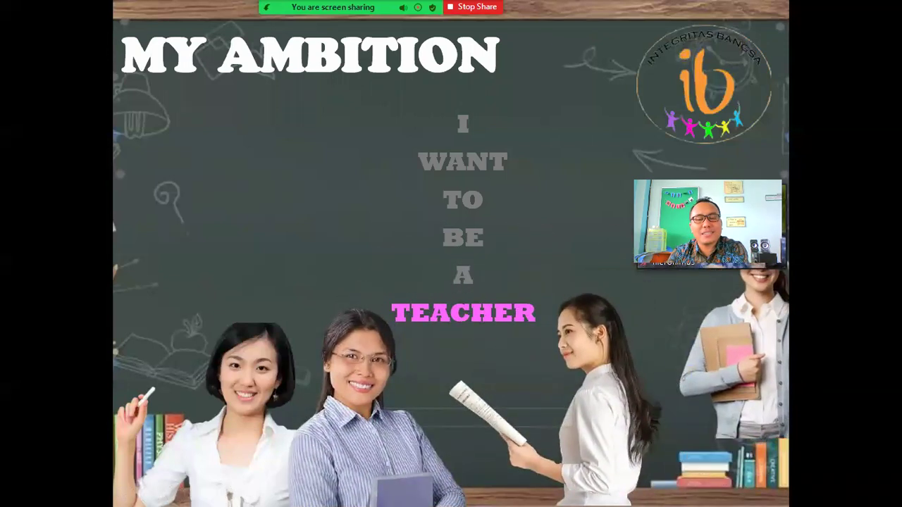
Step: Advance through the remaining slides to the final THANK YOU slide and end the show
key("Right")
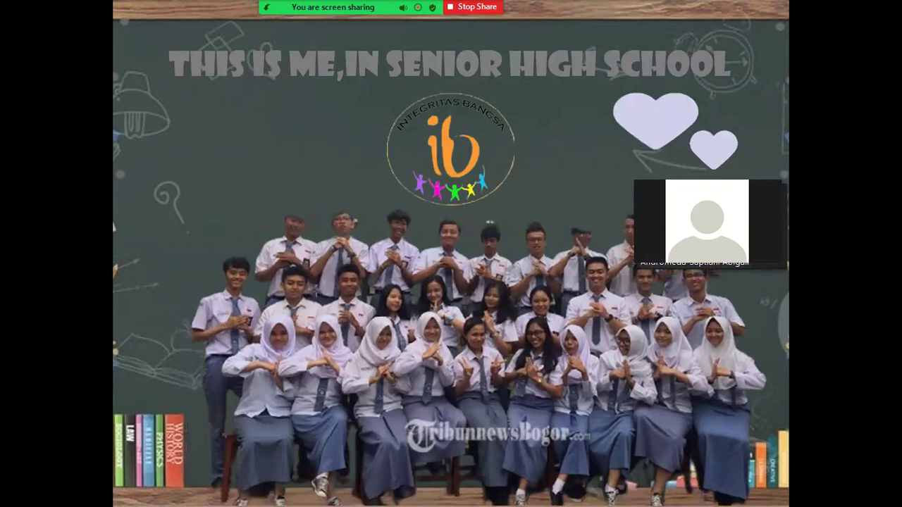
key("Right")
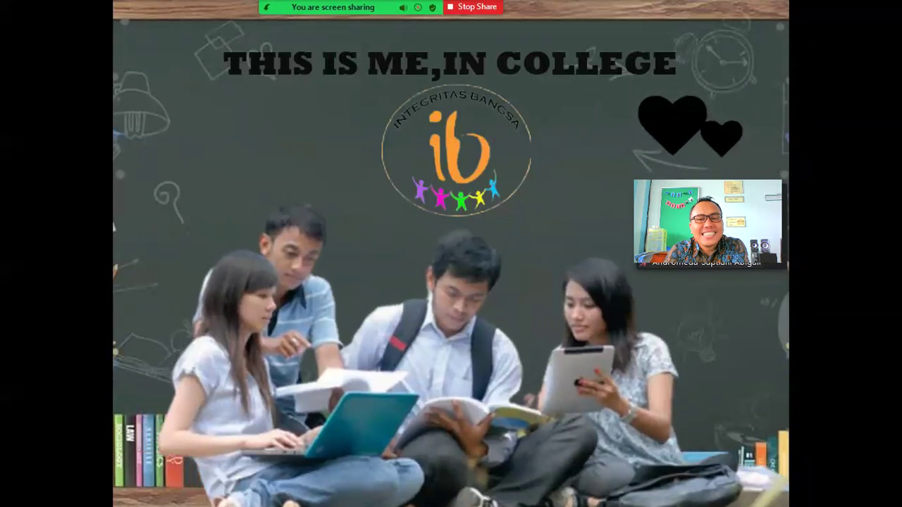
key("Right")
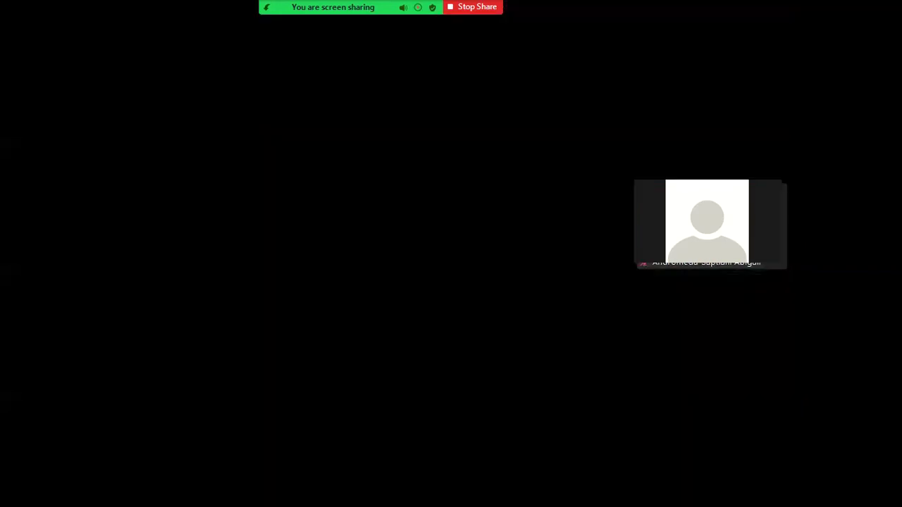
left_click(506, 460)
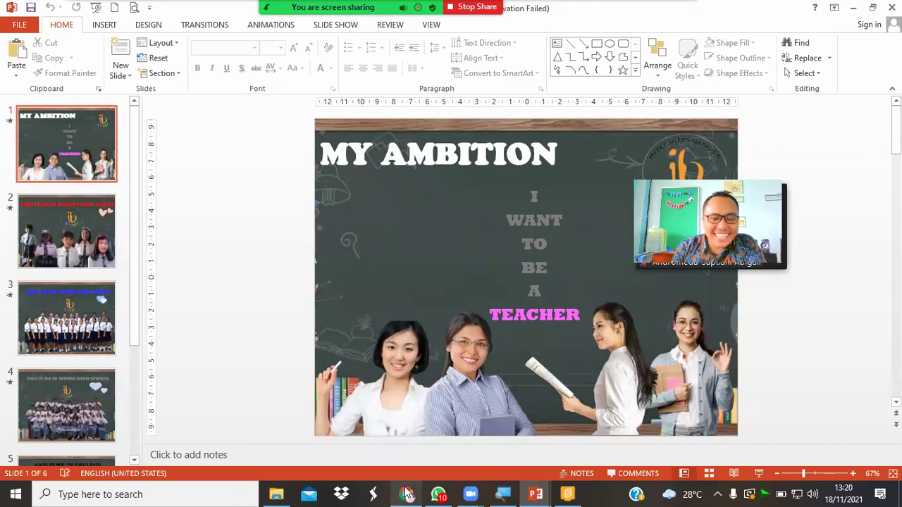
Step: Re-draw a random student in ClassDojo four times, checking the project folder between picks
left_click(408, 494)
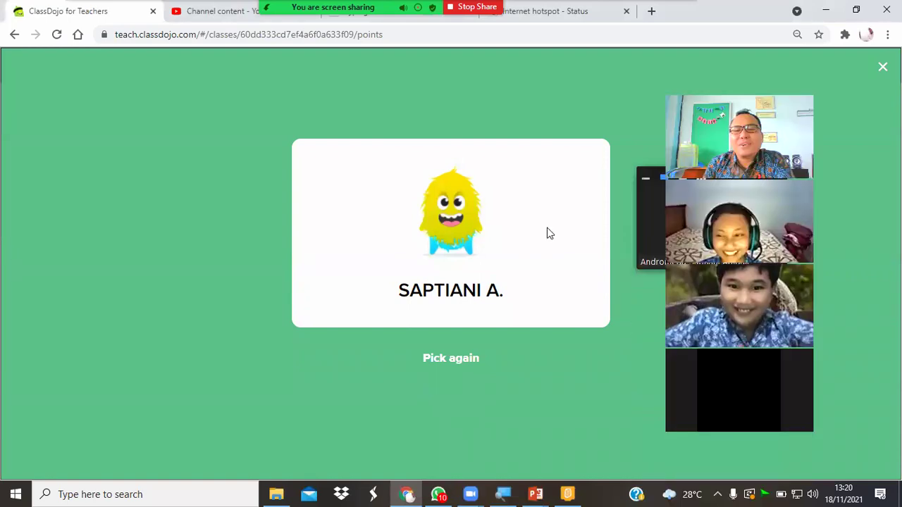
left_click(453, 360)
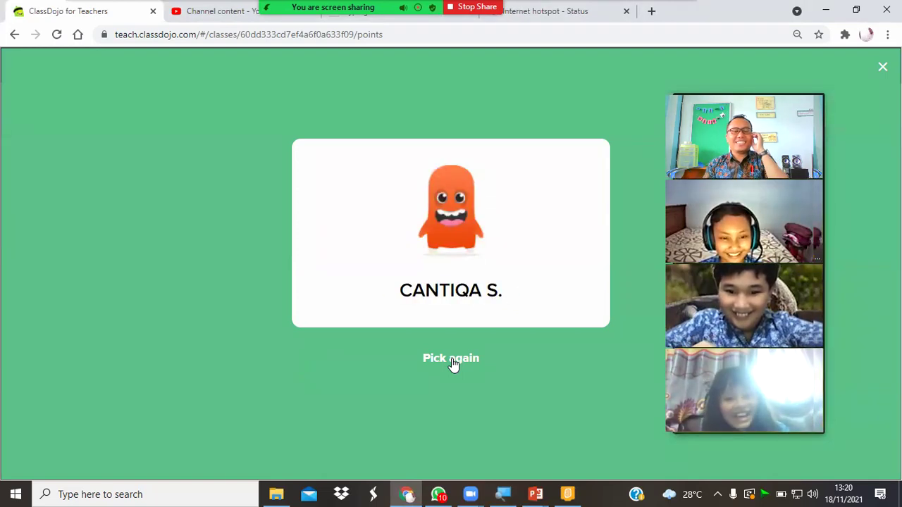
left_click(277, 494)
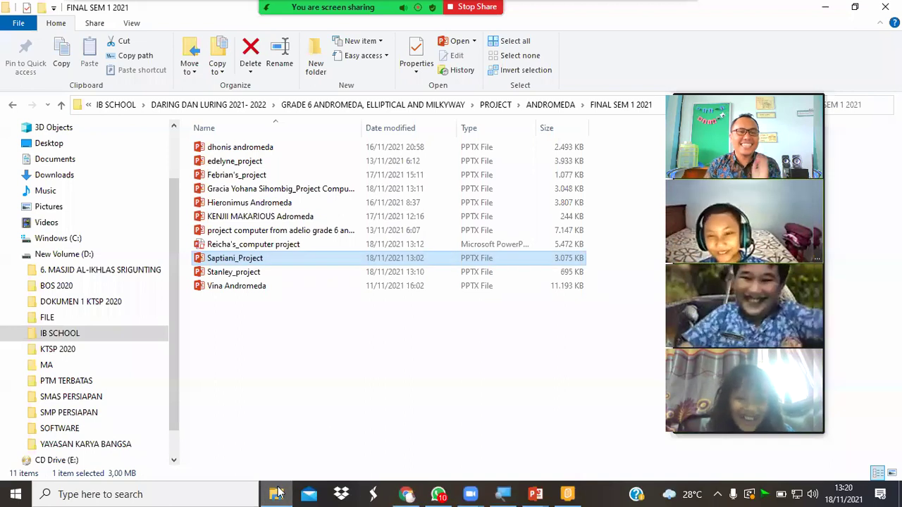
key("alt+Tab")
left_click(438, 359)
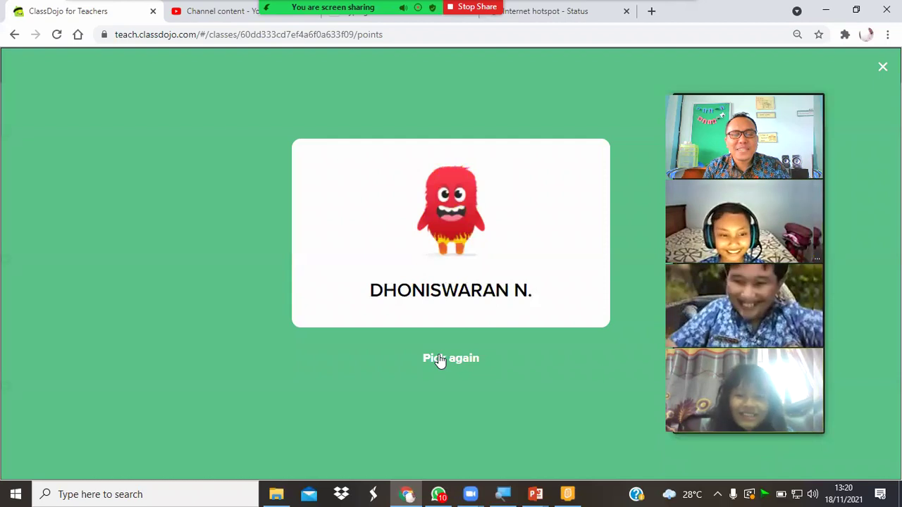
left_click(277, 493)
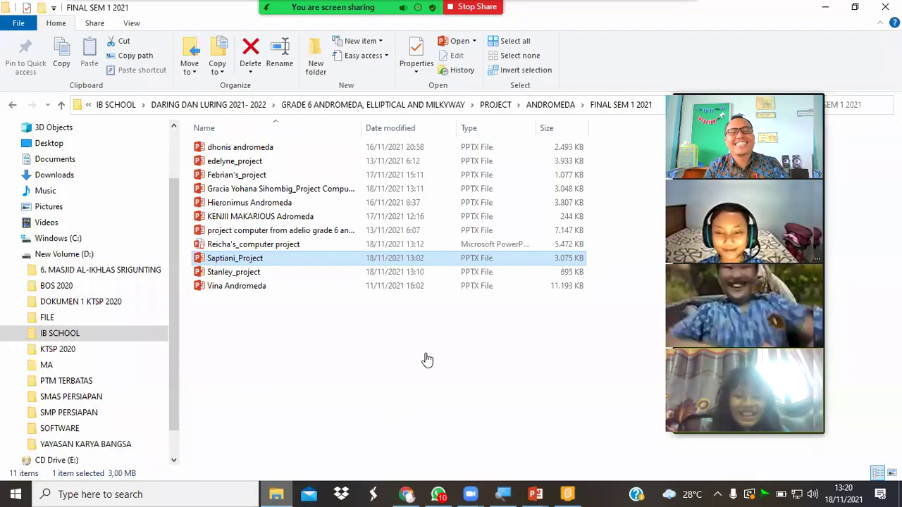
key("alt+Tab")
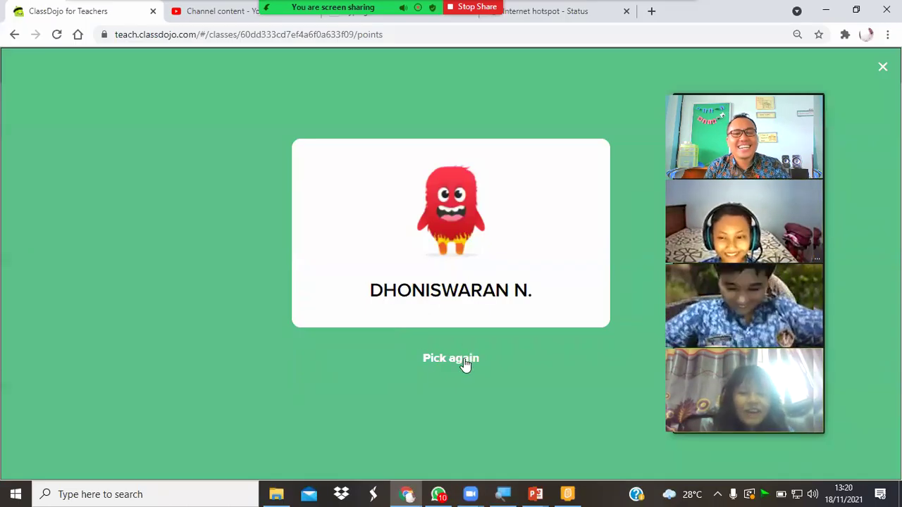
left_click(465, 364)
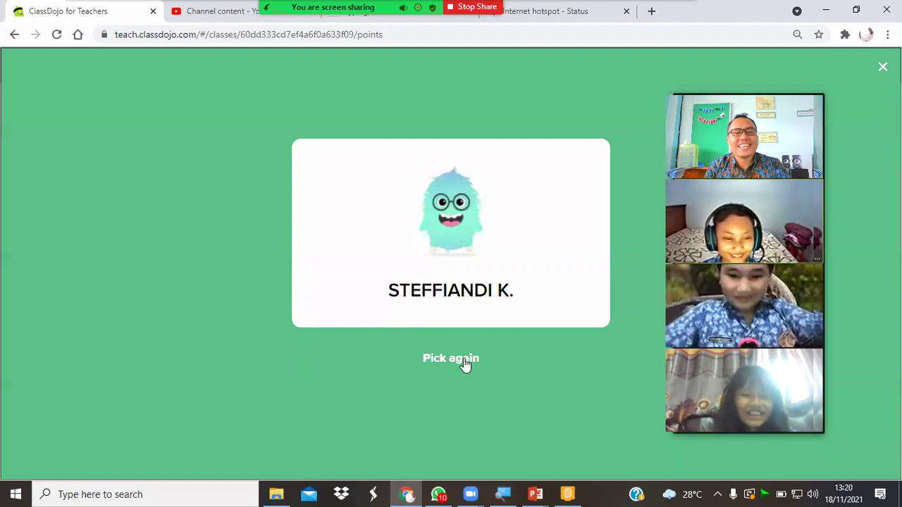
left_click(276, 494)
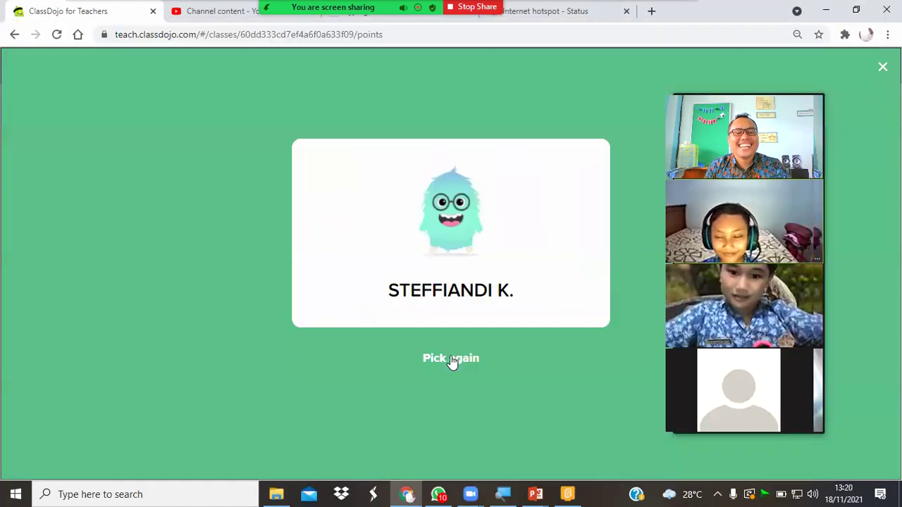
left_click(451, 359)
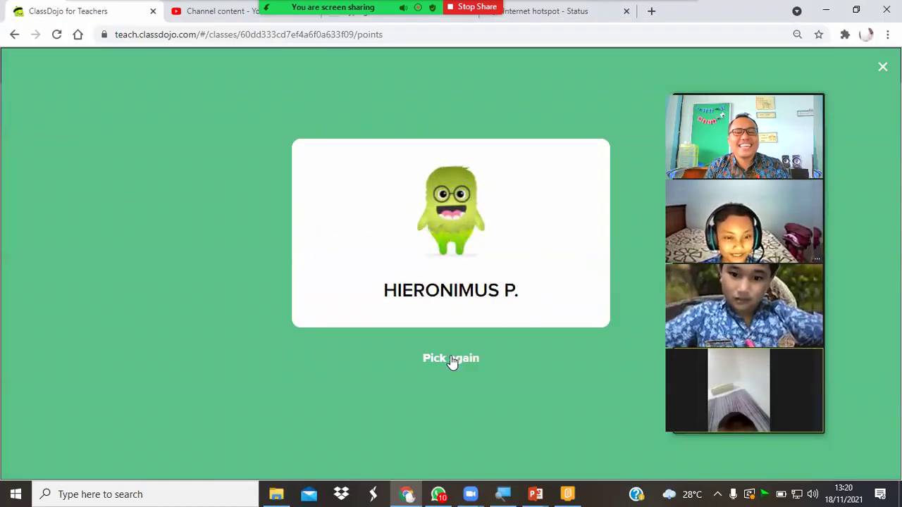
Step: Return to the project folder, unblock the student's PPTX, and open the robotic scientist deck
mouse_move(276, 494)
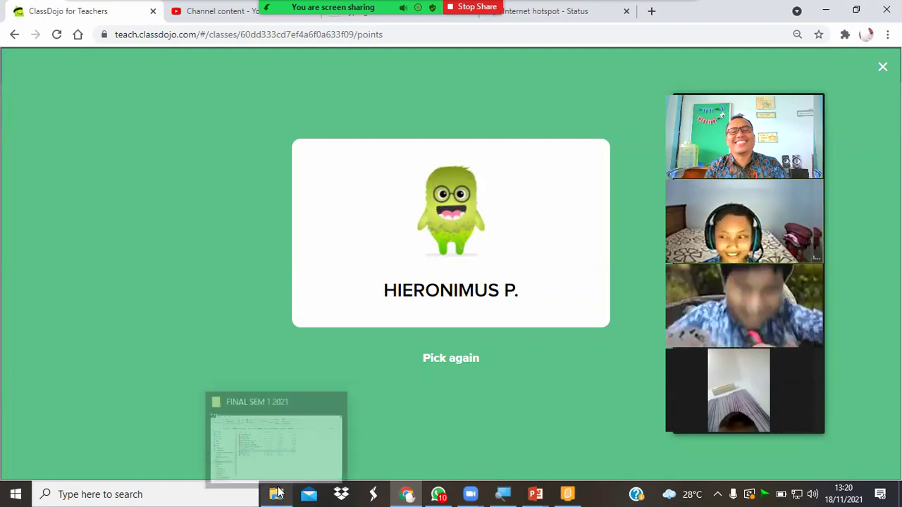
left_click(286, 465)
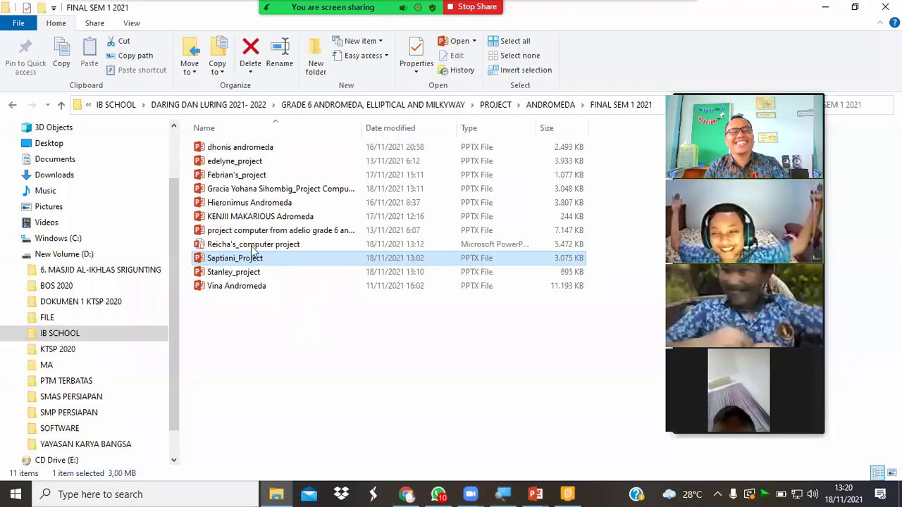
left_click(243, 203)
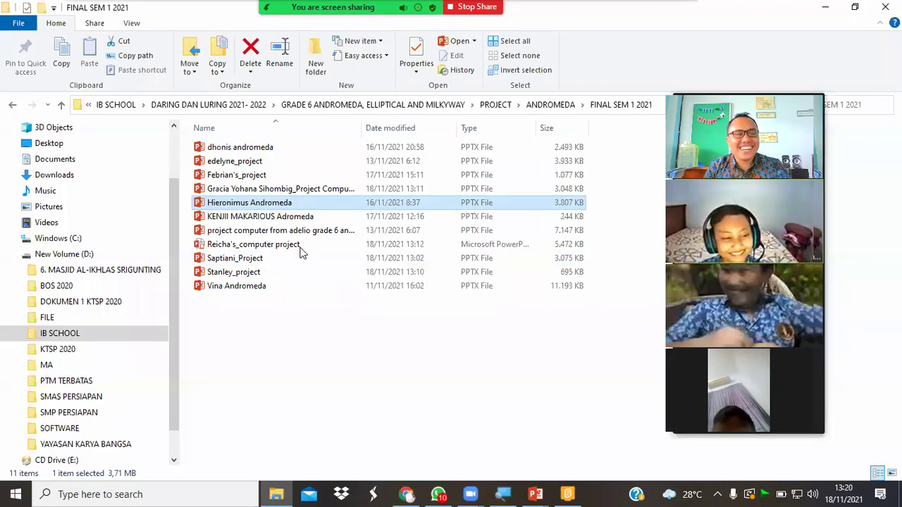
right_click(302, 204)
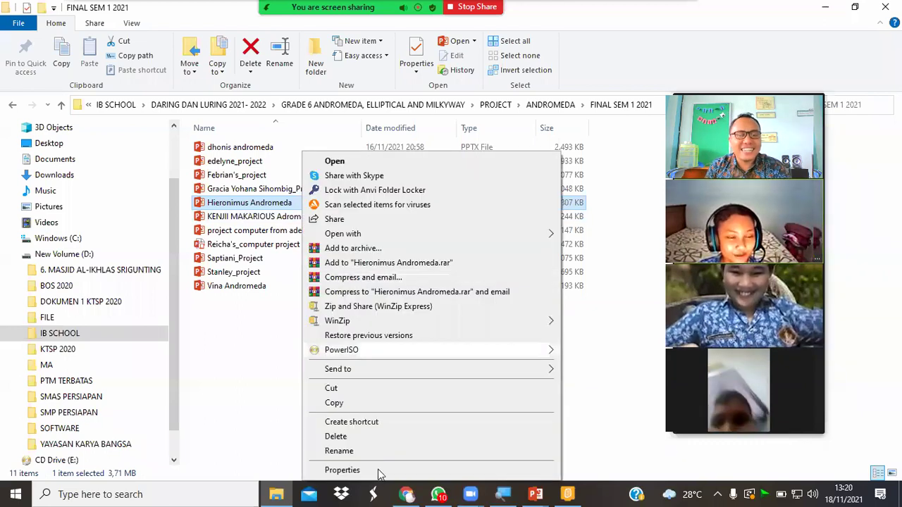
left_click(378, 472)
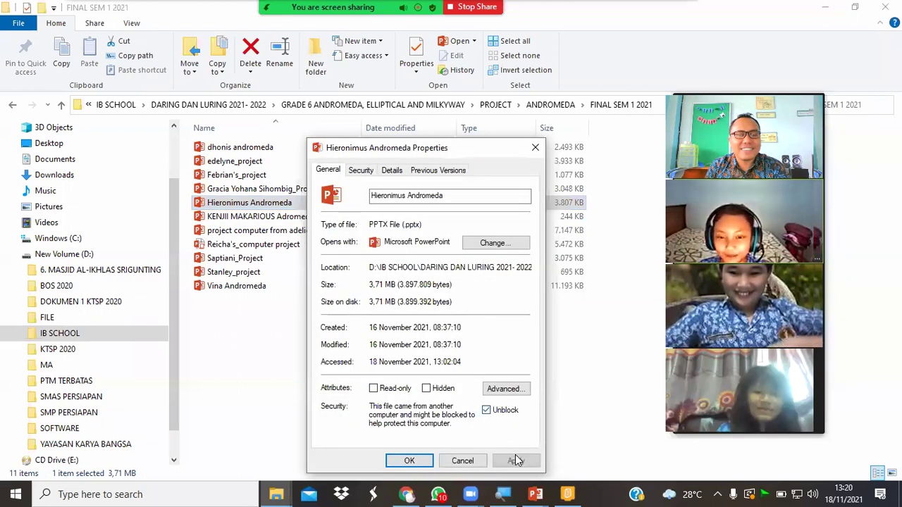
left_click(515, 460)
left_click(409, 461)
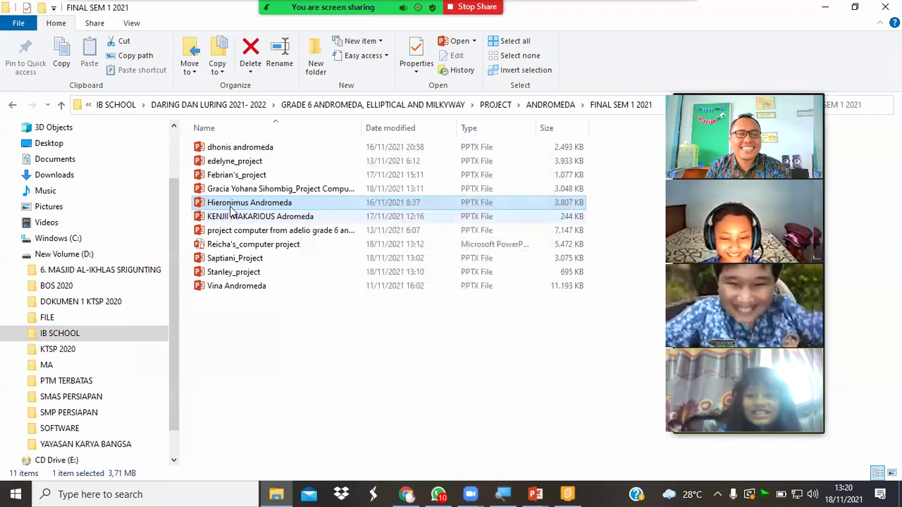
double_click(231, 204)
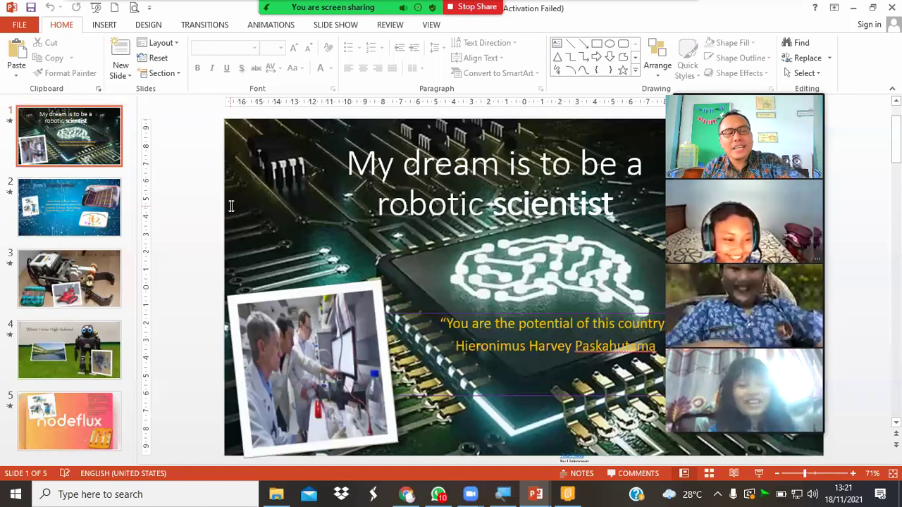
Step: Start the slide show, revealing the quote, author line, title and lab photo, then advance
key("F5")
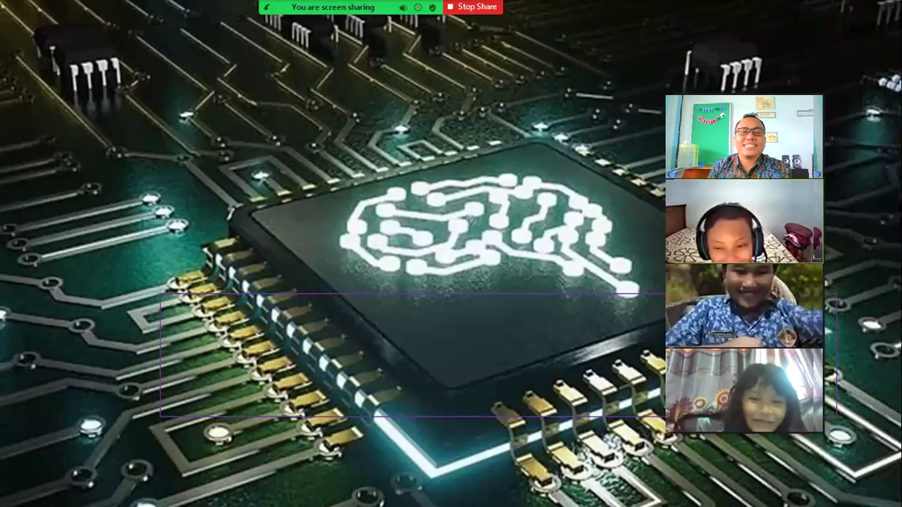
key("Right")
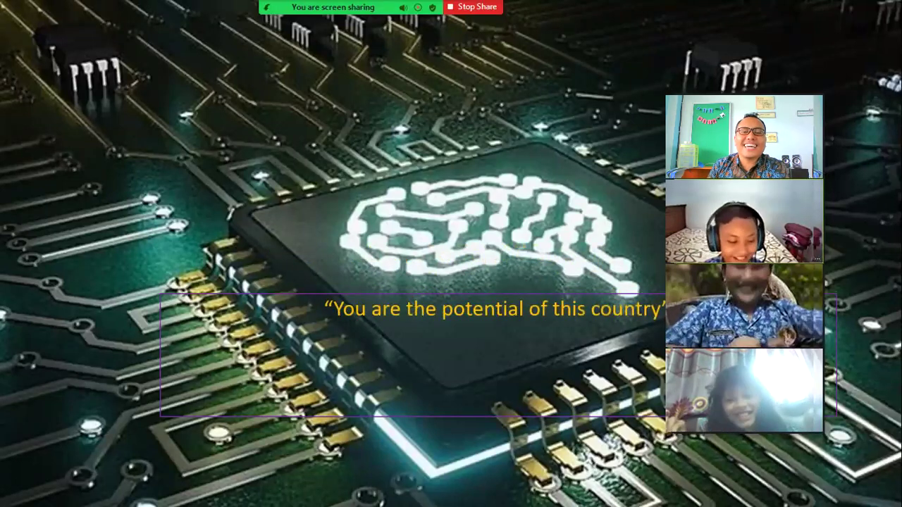
key("Right")
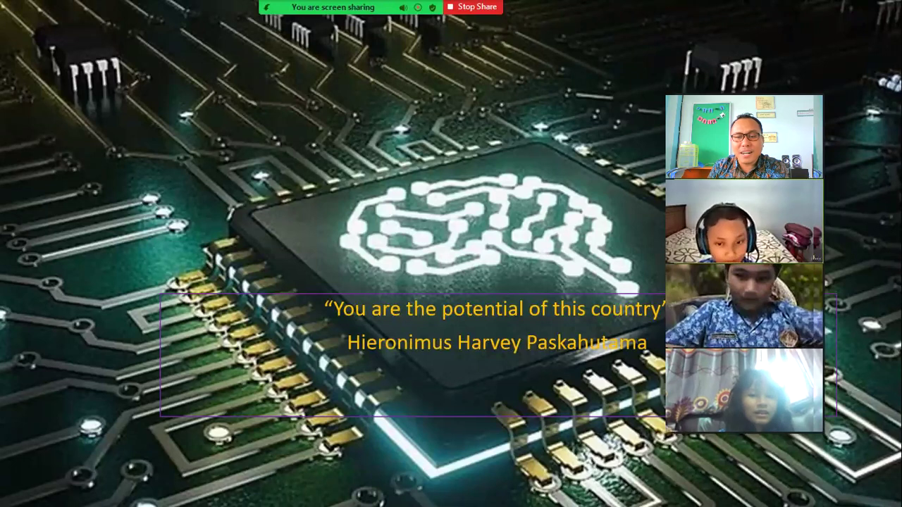
key("Right")
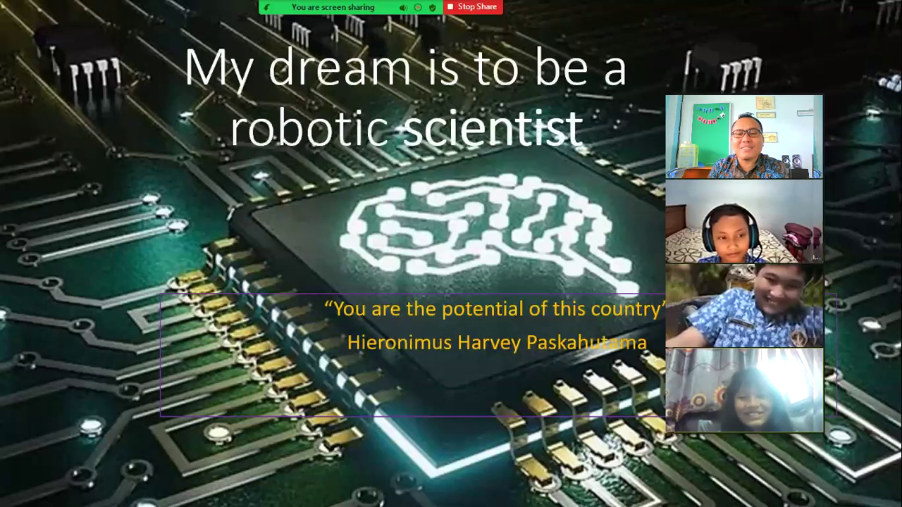
key("Right")
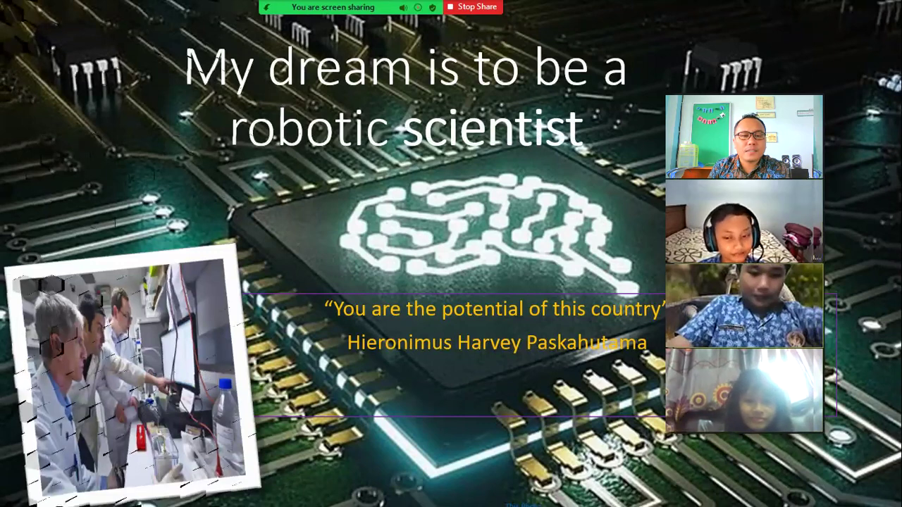
key("Right")
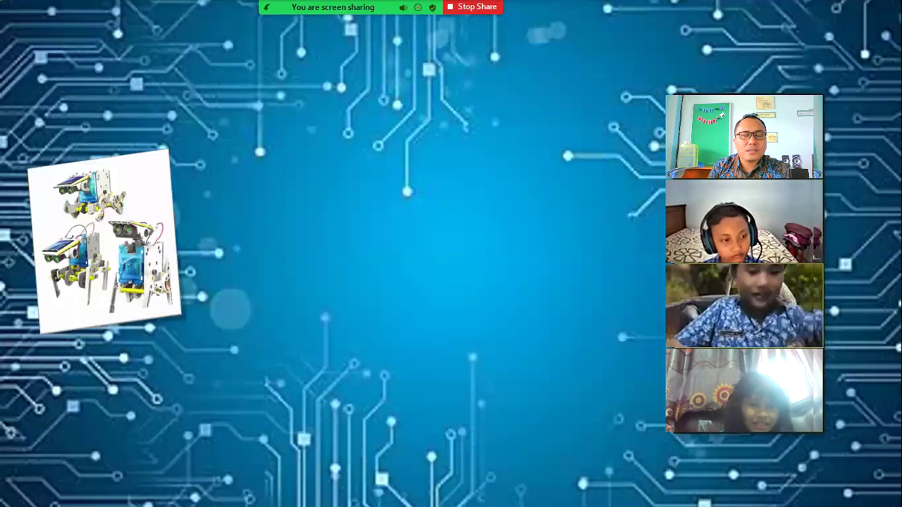
Step: Step through the school slides to nodeflux, briefly revisit High School, then end the show
key("Right")
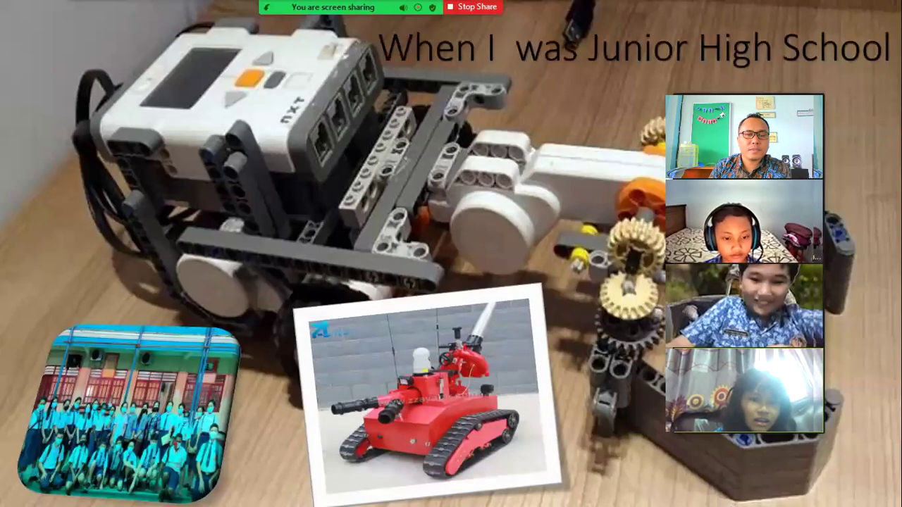
key("Right")
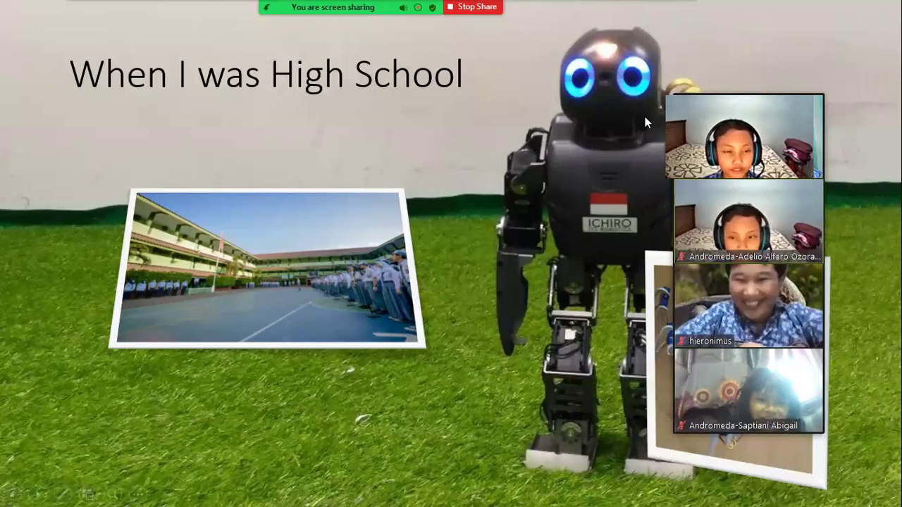
key("Right")
key("Left")
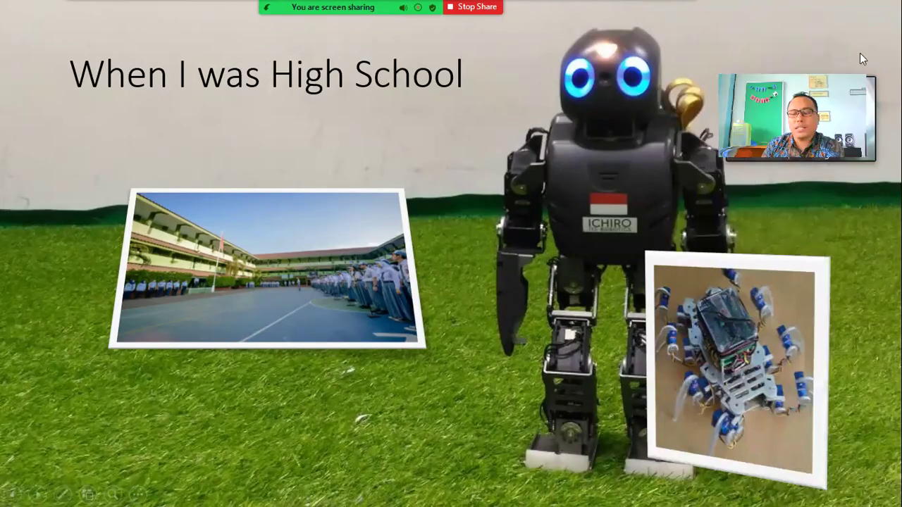
key("Right")
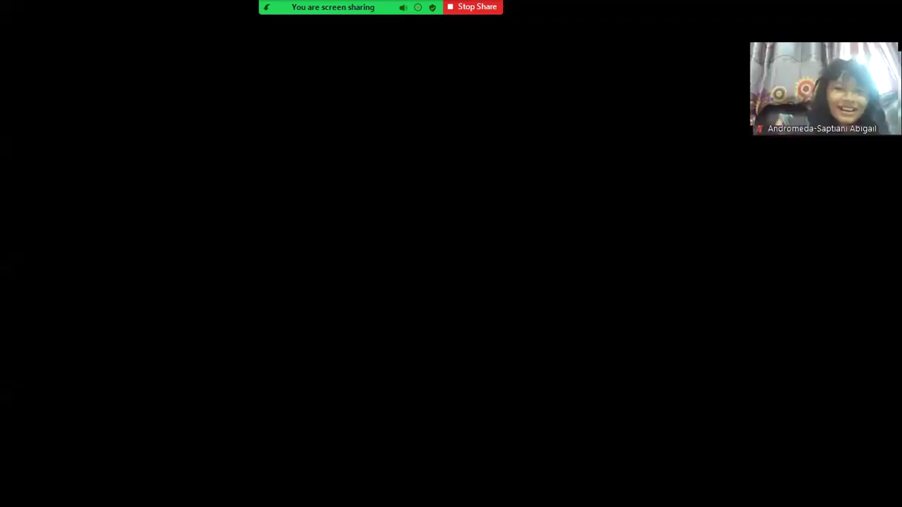
left_click(494, 400)
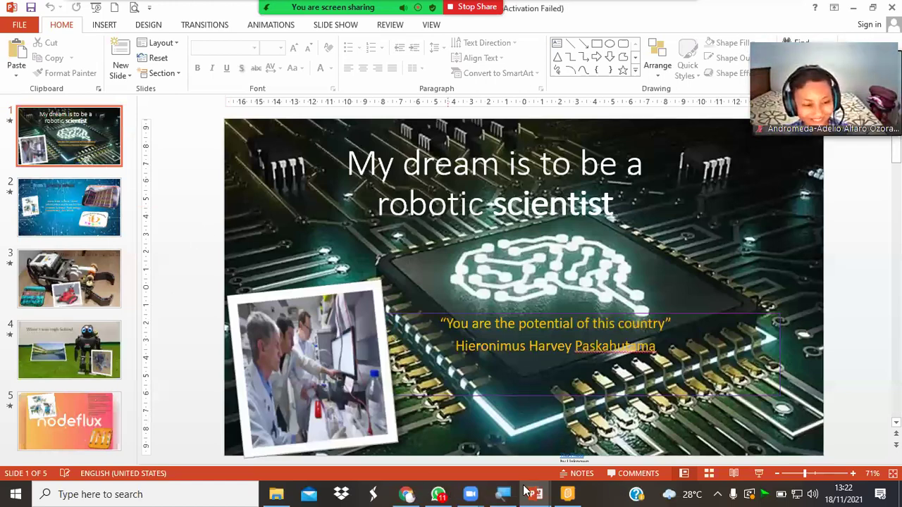
Step: Dismiss the ClassDojo random student pick and switch to the YouTube Studio channel content tab
left_click(418, 493)
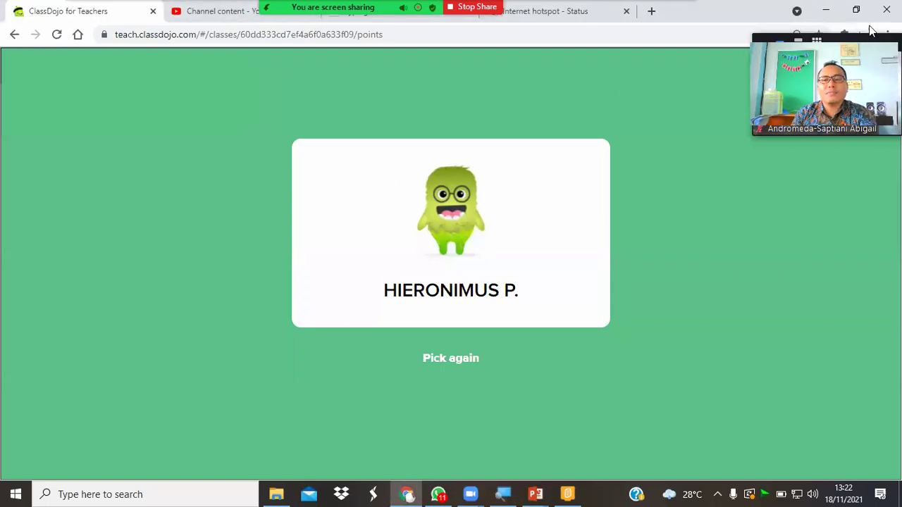
mouse_move(871, 29)
key("Escape")
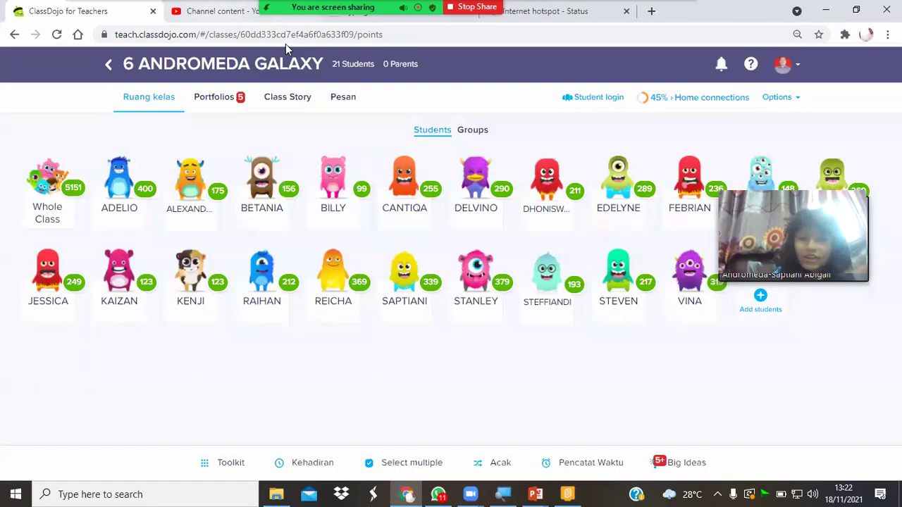
key("ctrl+Tab")
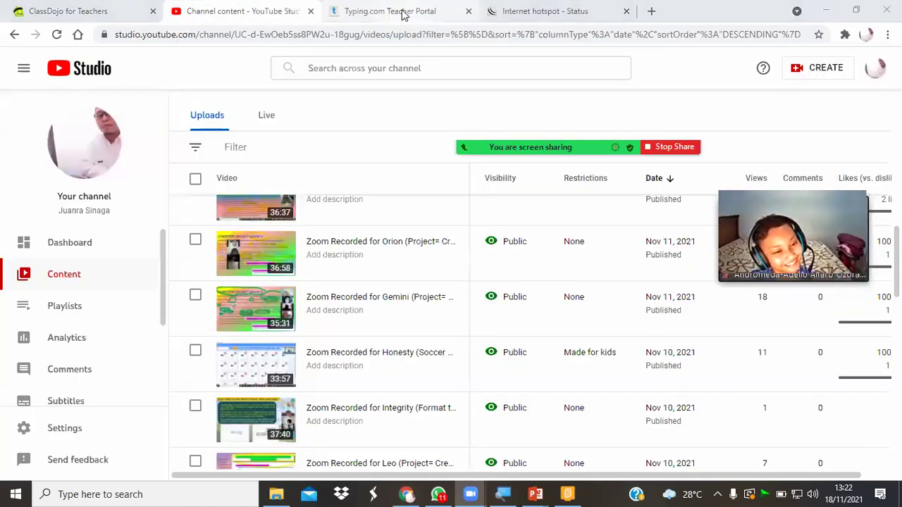
Step: In the Typing.com teacher portal, return to the top of Elliptical Galaxy Class and open Andromeda Class from My Classes
left_click(403, 14)
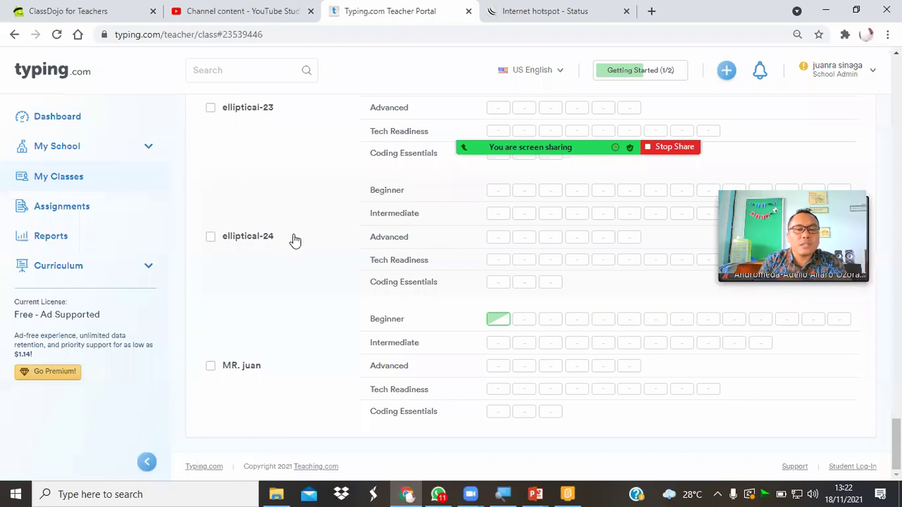
scroll(528, 282, "up", 12)
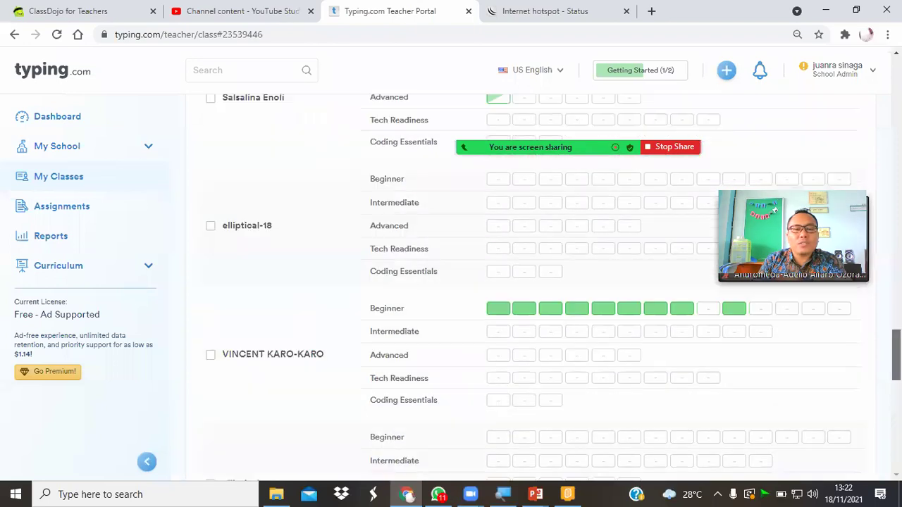
scroll(529, 282, "up", 20)
scroll(528, 281, "up", 1)
scroll(529, 282, "up", 8)
scroll(528, 282, "up", 3)
scroll(529, 282, "up", 1)
scroll(529, 282, "up", 1)
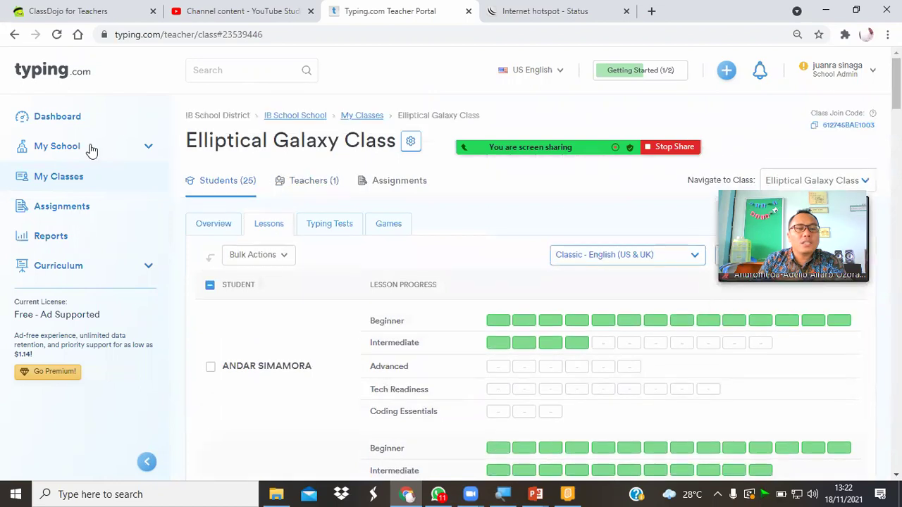
left_click(58, 178)
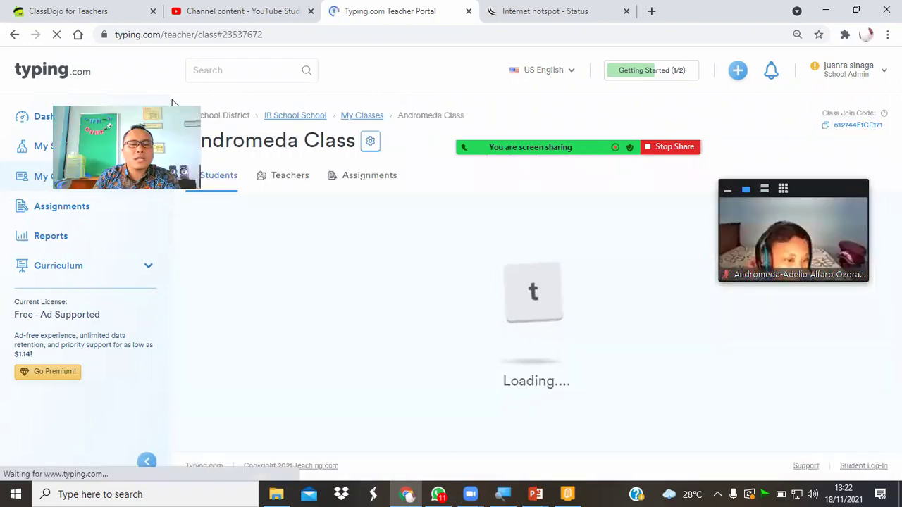
scroll(842, 173, "down", 1)
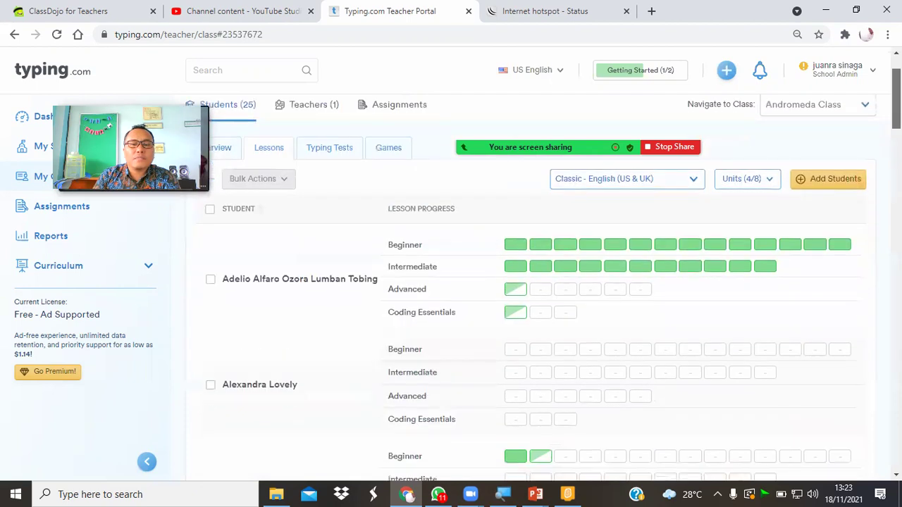
scroll(542, 275, "down", 1)
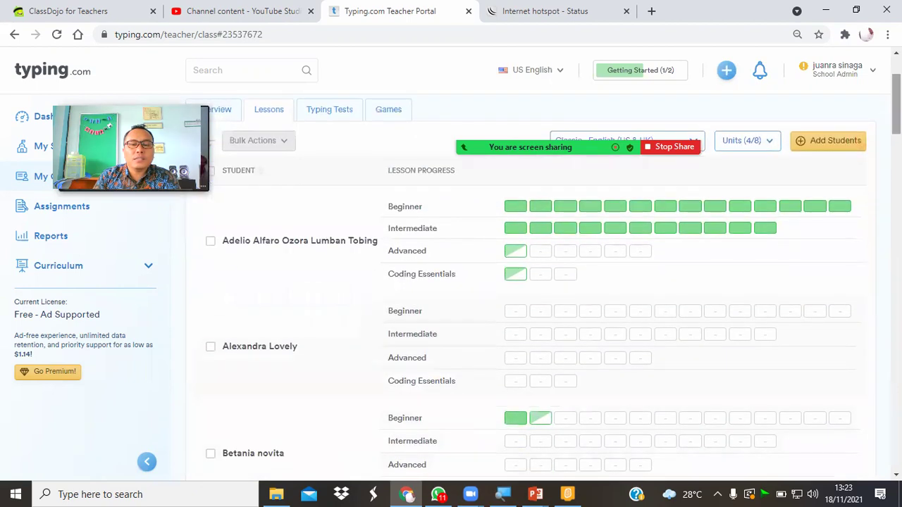
scroll(543, 275, "down", 2)
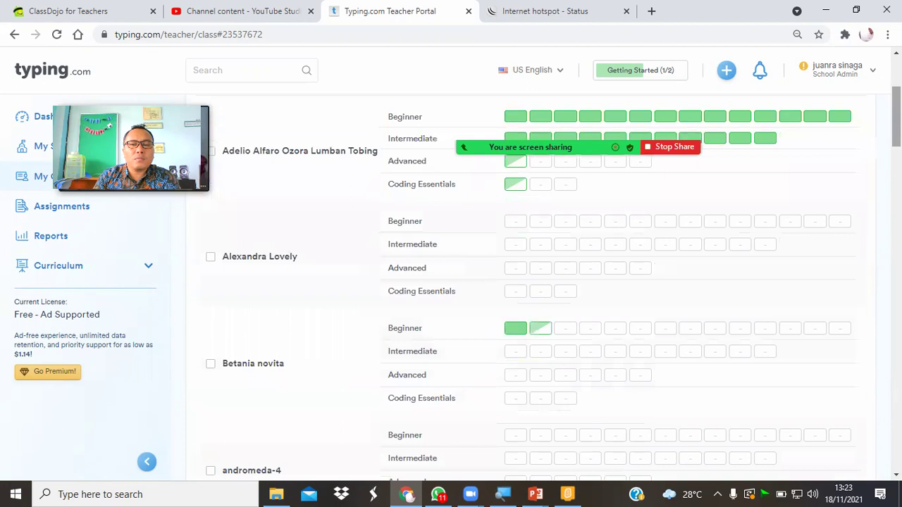
scroll(542, 275, "down", 1)
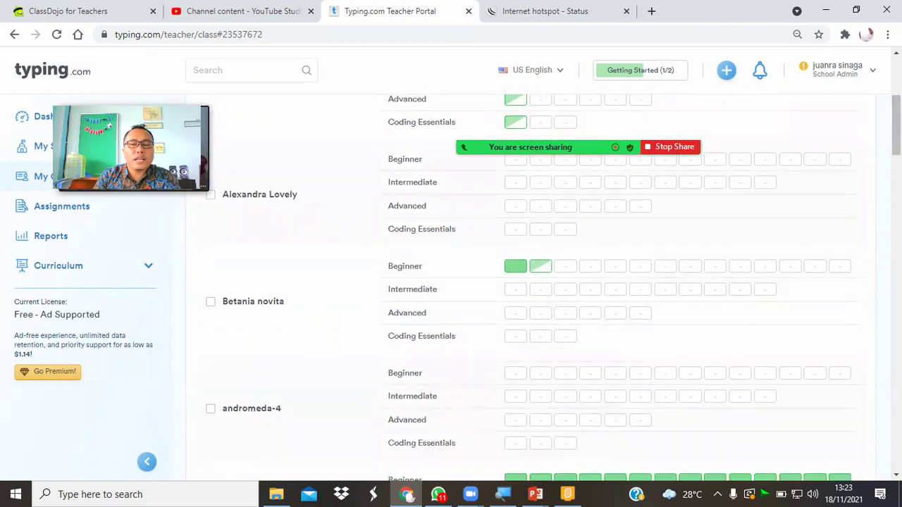
scroll(542, 275, "down", 2)
scroll(543, 275, "down", 1)
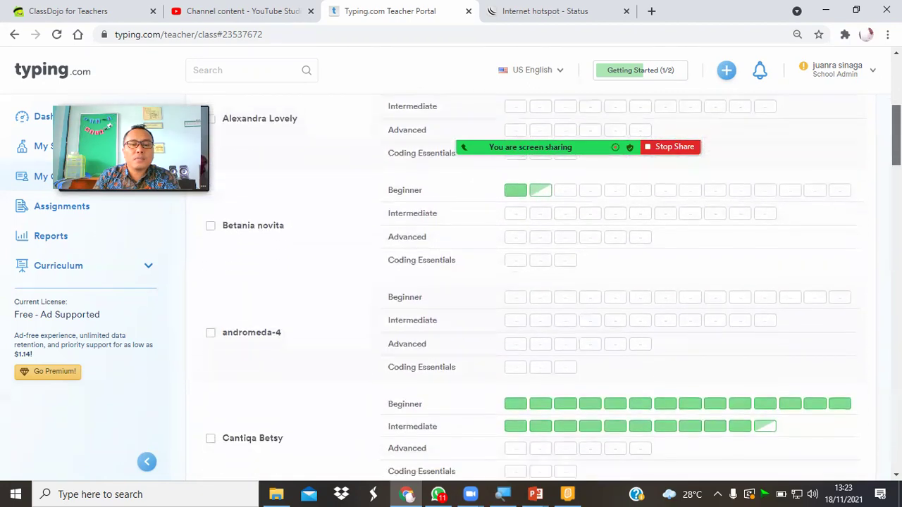
scroll(543, 275, "down", 2)
scroll(543, 275, "down", 2)
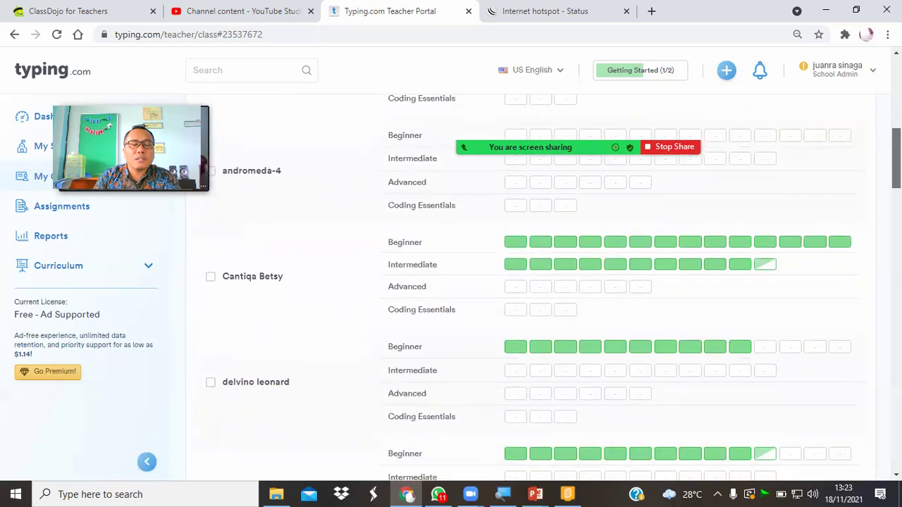
scroll(543, 274, "down", 2)
scroll(542, 274, "down", 1)
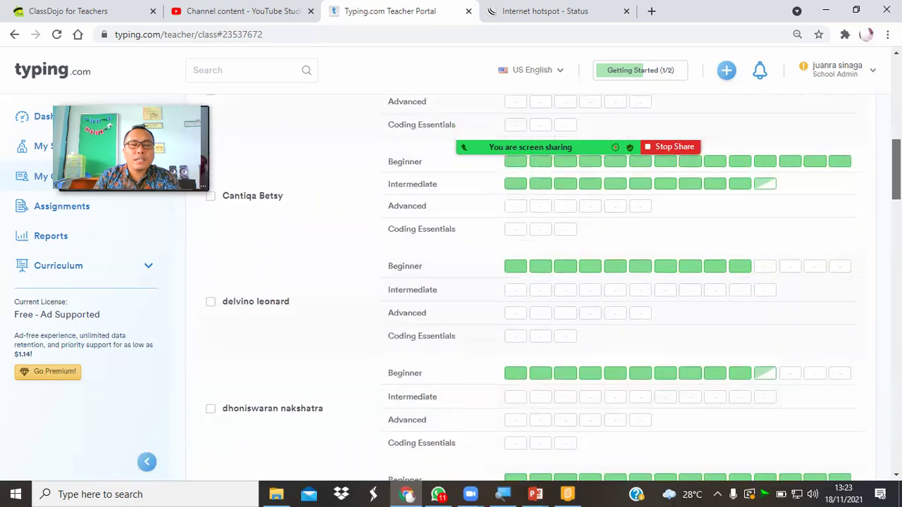
scroll(542, 275, "down", 1)
scroll(543, 275, "down", 1)
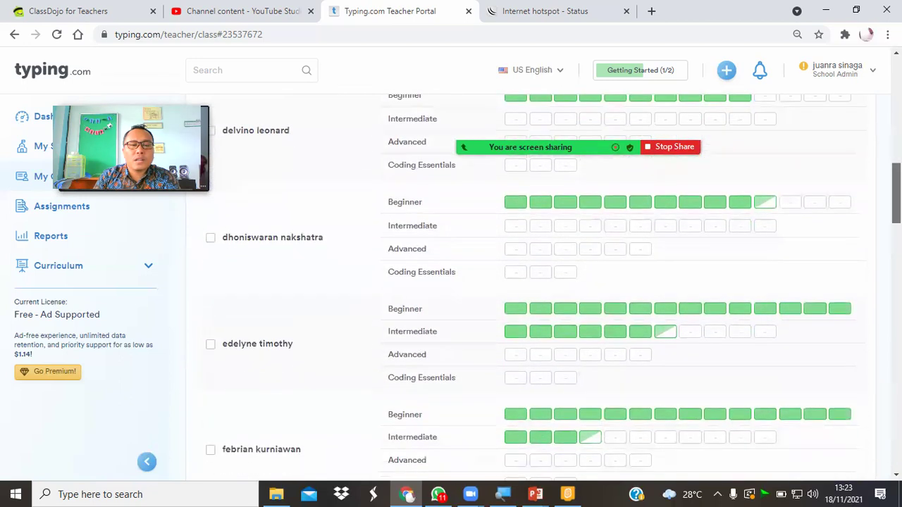
scroll(542, 275, "down", 1)
scroll(542, 274, "down", 1)
scroll(542, 275, "down", 1)
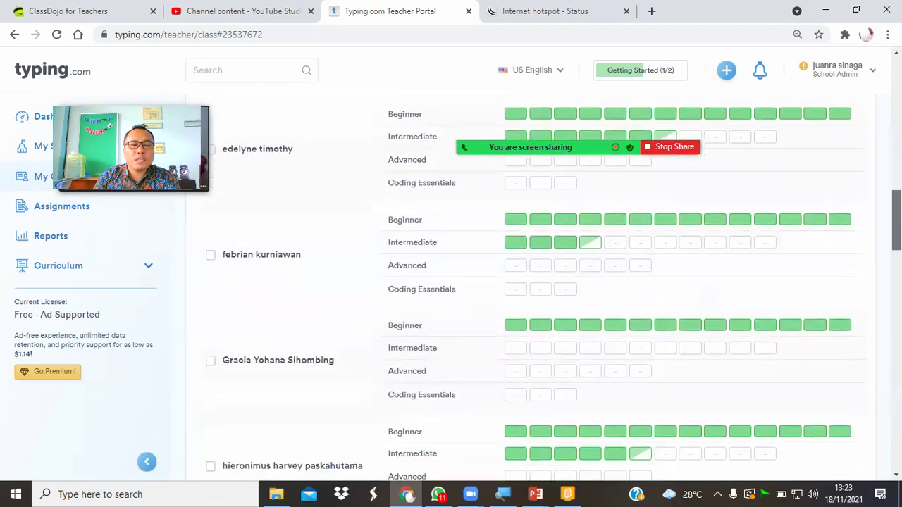
scroll(543, 274, "down", 1)
scroll(542, 275, "down", 1)
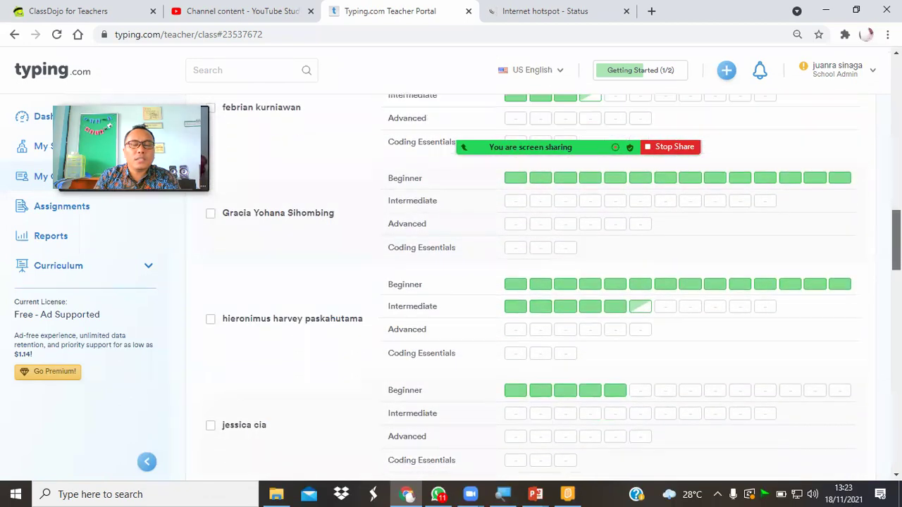
scroll(543, 275, "down", 1)
scroll(542, 275, "down", 1)
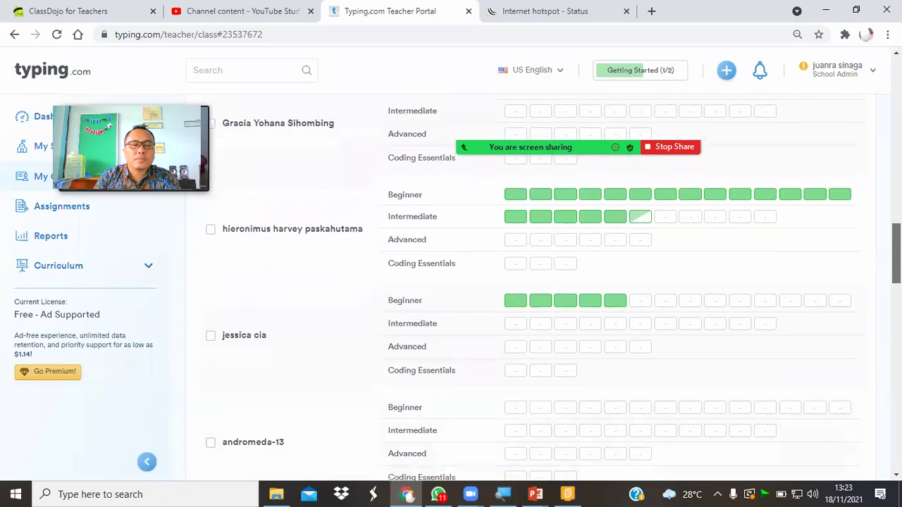
scroll(543, 275, "down", 1)
scroll(543, 275, "down", 2)
scroll(543, 275, "down", 1)
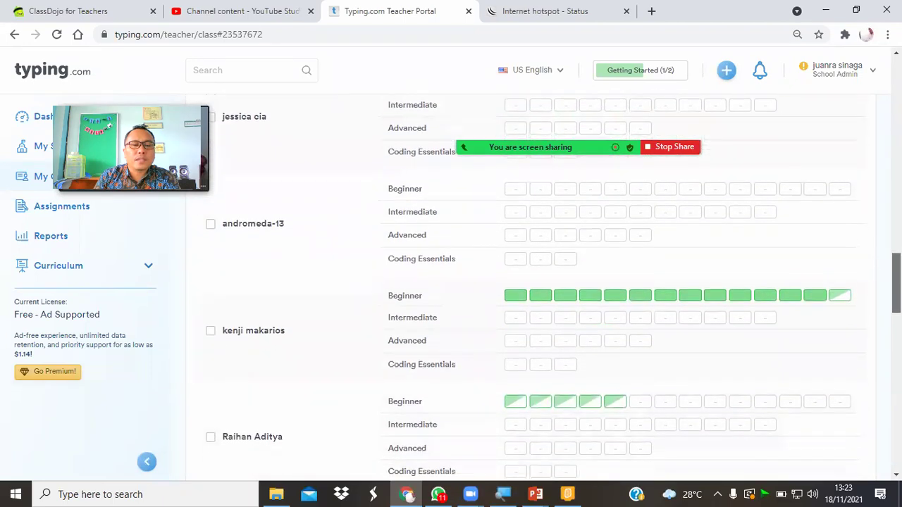
scroll(543, 275, "down", 1)
scroll(543, 275, "down", 2)
scroll(543, 275, "down", 1)
scroll(543, 274, "down", 2)
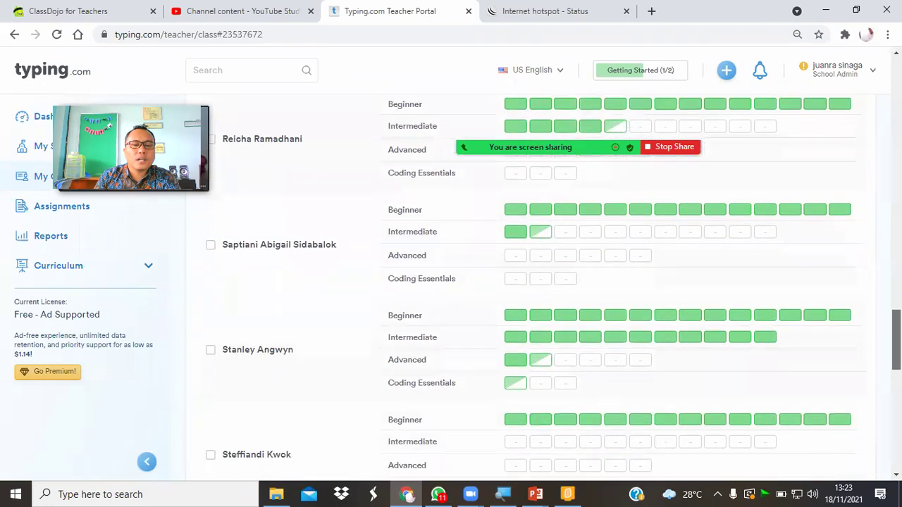
scroll(542, 275, "down", 2)
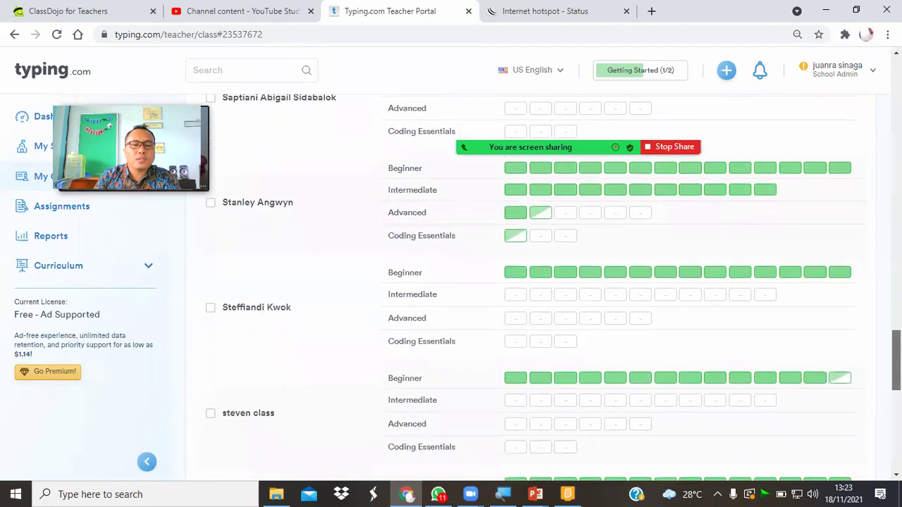
scroll(543, 275, "down", 1)
scroll(542, 275, "down", 2)
scroll(543, 275, "down", 1)
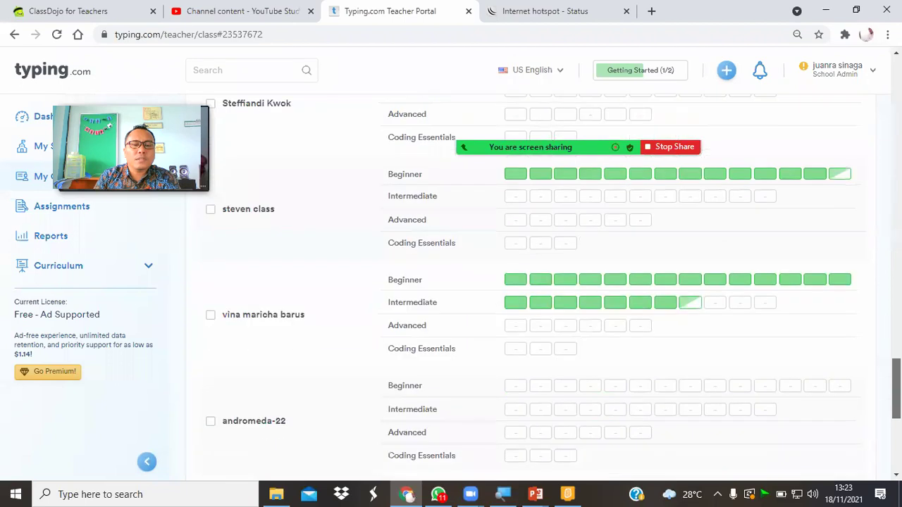
scroll(543, 275, "down", 1)
scroll(543, 289, "down", 2)
scroll(542, 289, "down", 2)
scroll(543, 288, "up", 5)
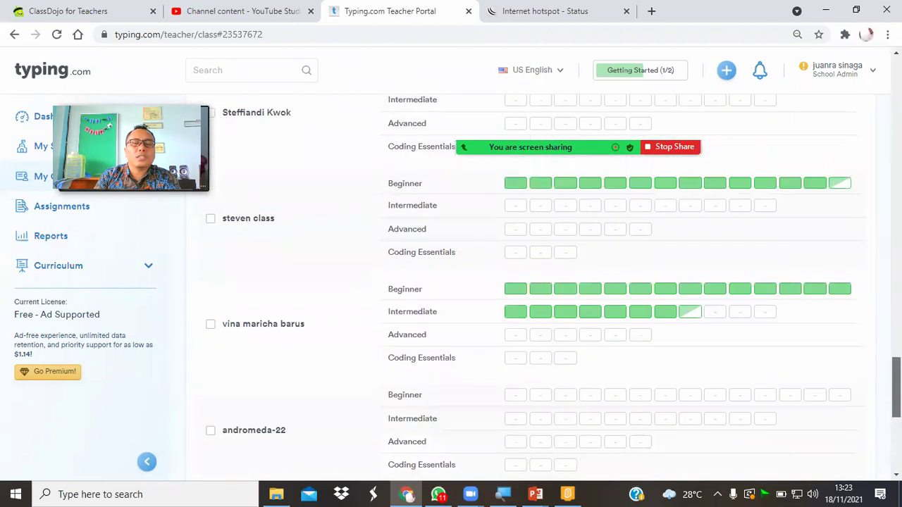
scroll(543, 289, "up", 10)
scroll(568, 189, "up", 2)
scroll(568, 189, "up", 3)
scroll(568, 189, "up", 2)
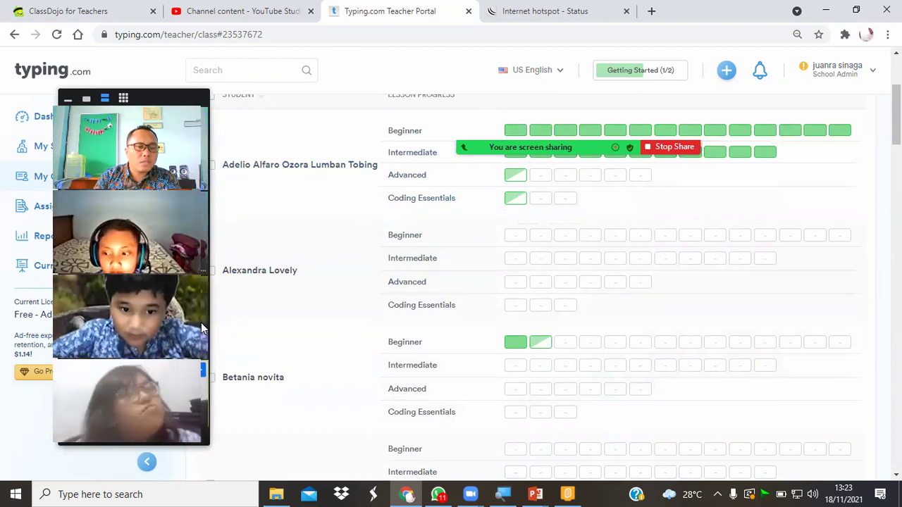
left_click(251, 414)
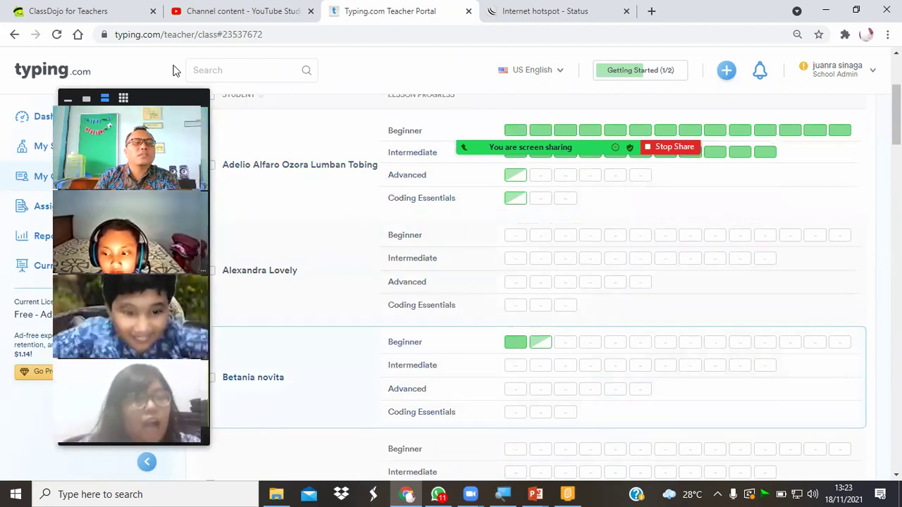
left_click(533, 493)
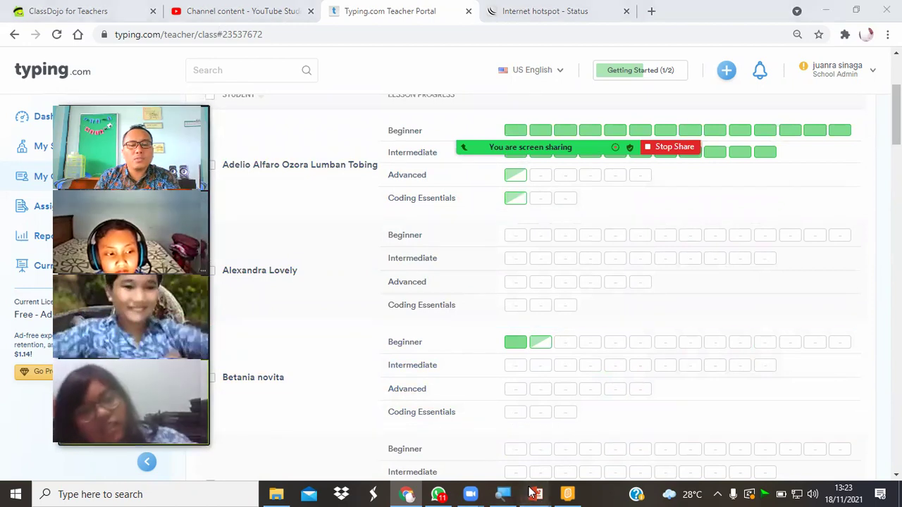
mouse_move(534, 493)
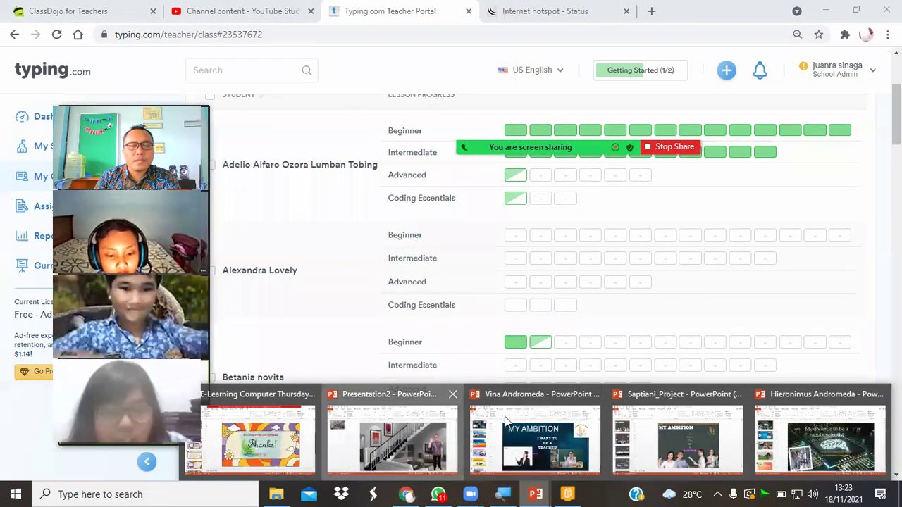
Step: Close the Saptiani_Project student presentation from the PowerPoint taskbar previews
left_click(392, 439)
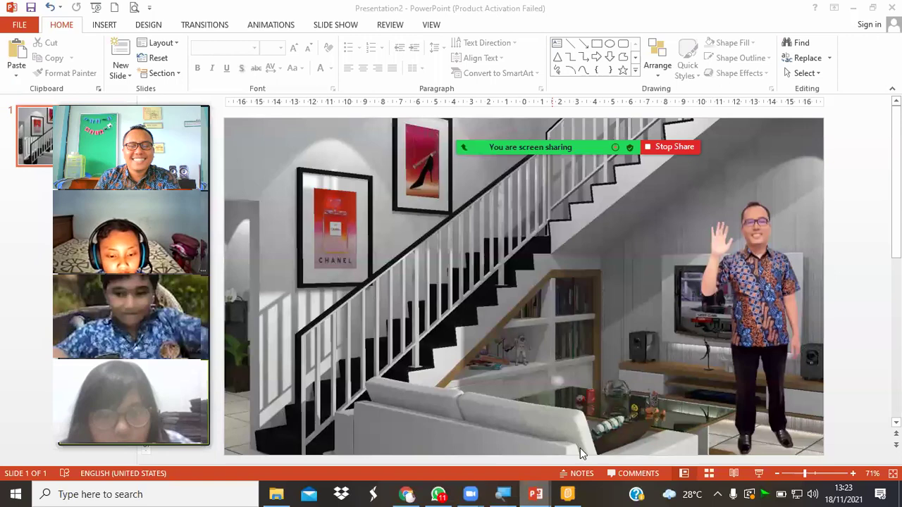
mouse_move(536, 494)
left_click(503, 432)
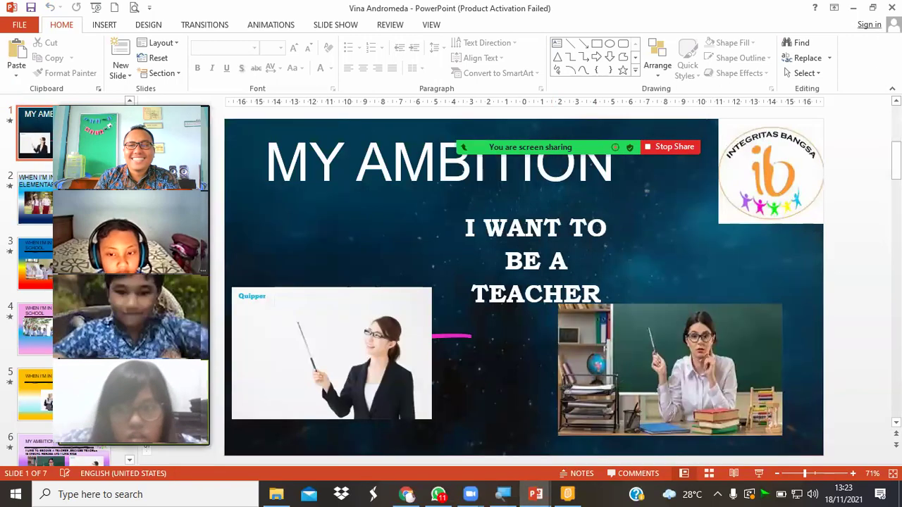
left_click(534, 494)
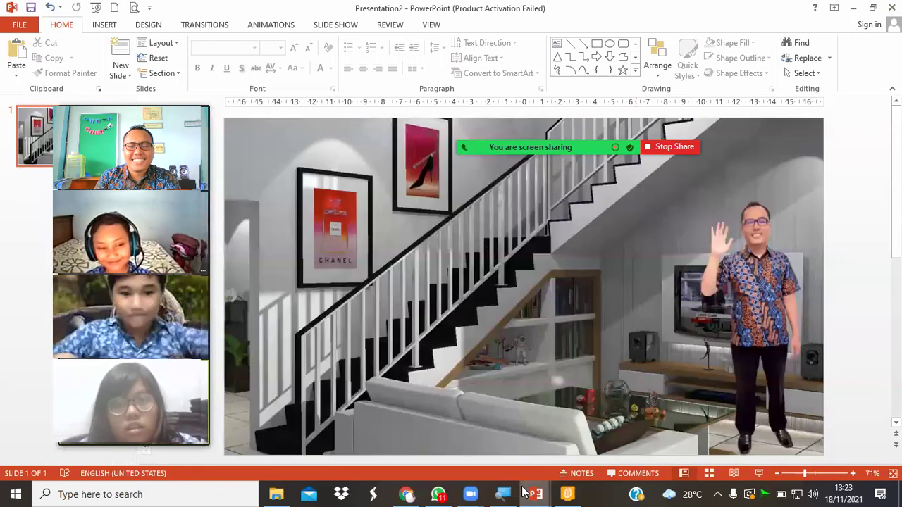
mouse_move(523, 492)
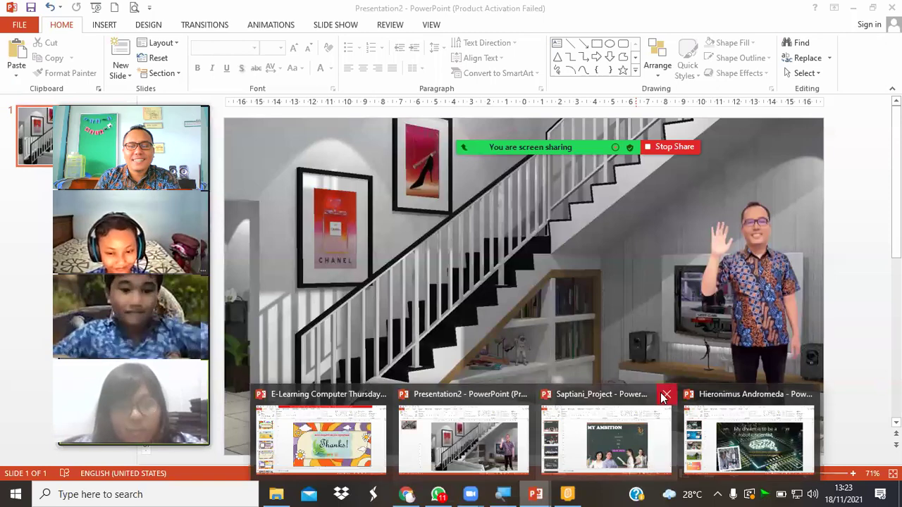
left_click(665, 396)
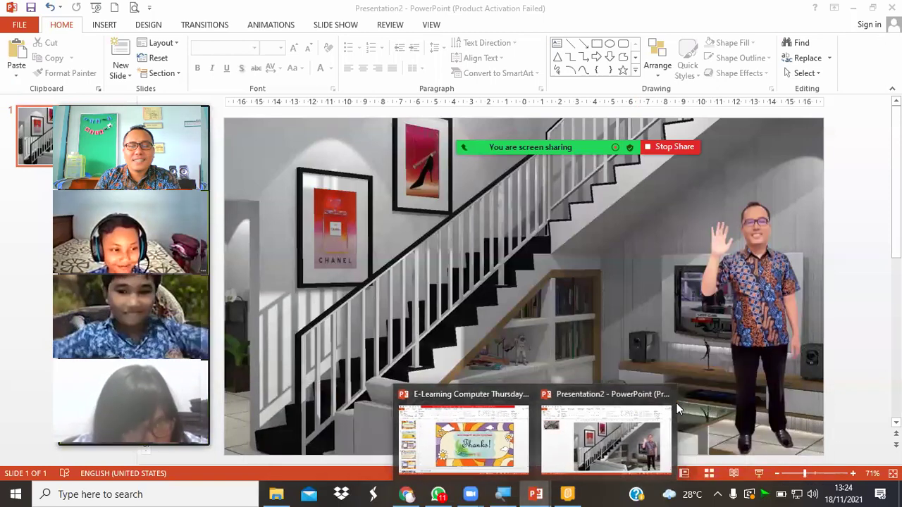
Step: Cancel closing Presentation2 to keep it open, and bring the E-Learning Computer lesson deck forward
left_click(672, 397)
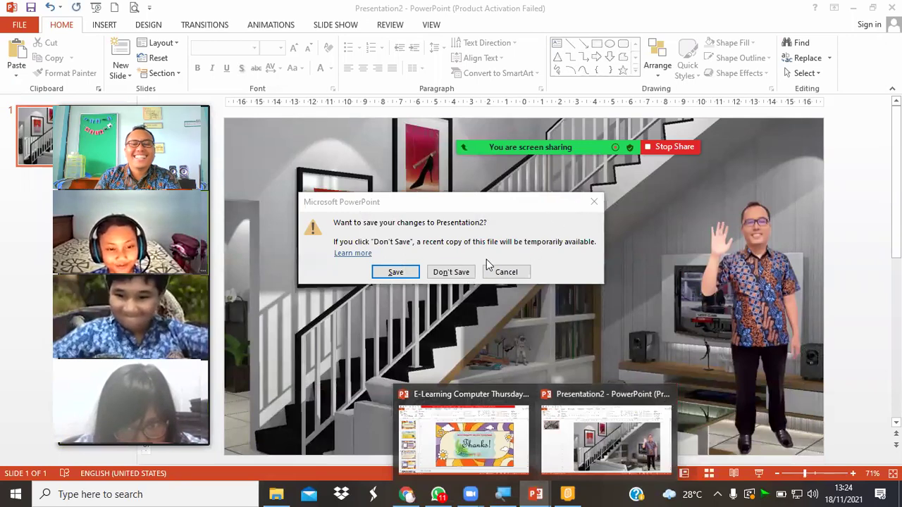
left_click(506, 272)
mouse_move(536, 493)
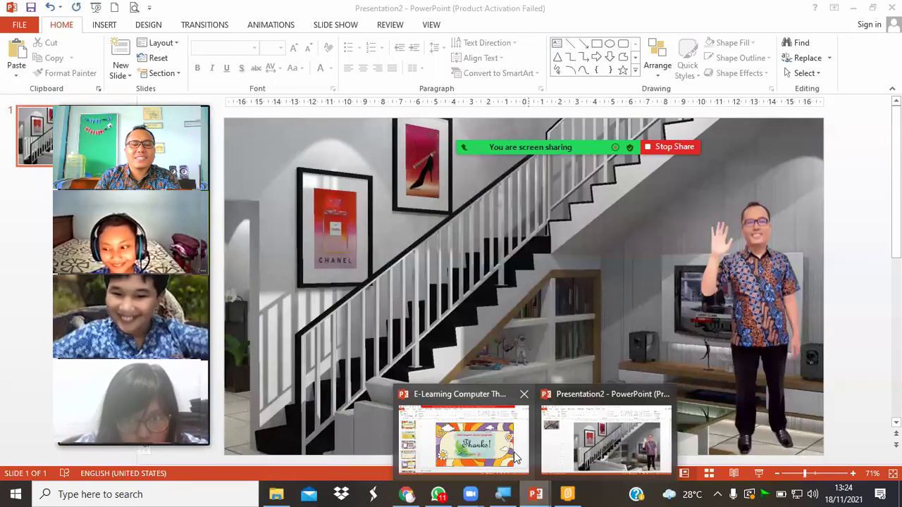
left_click(446, 430)
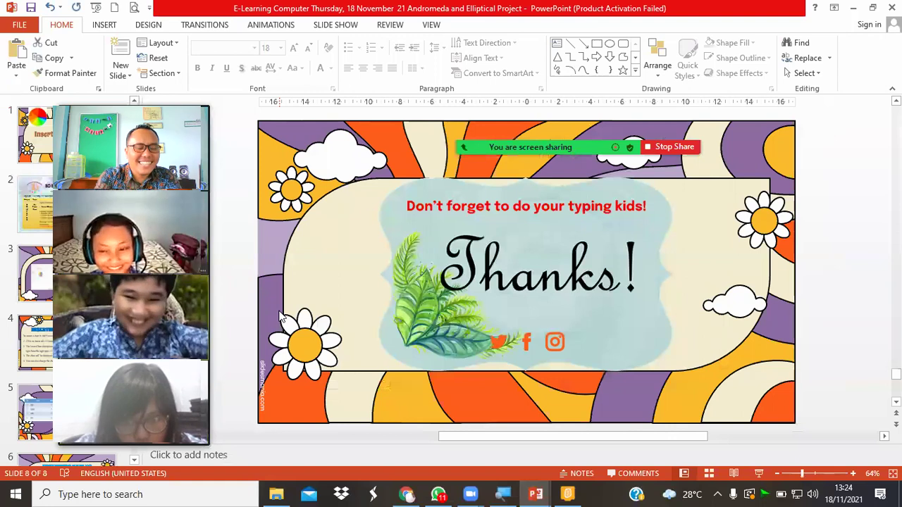
Step: Present the lesson deck from the start, moving past the assignment slide to Inserting Charts
key("F5")
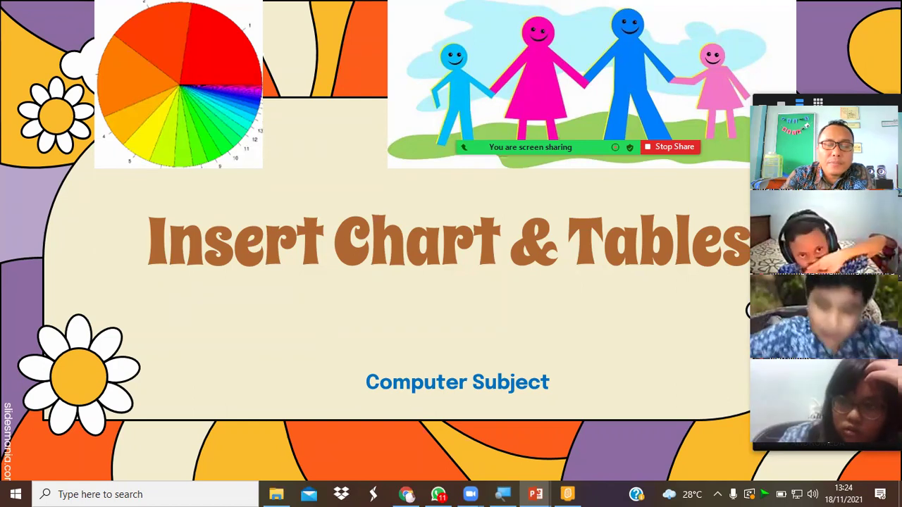
key("Right")
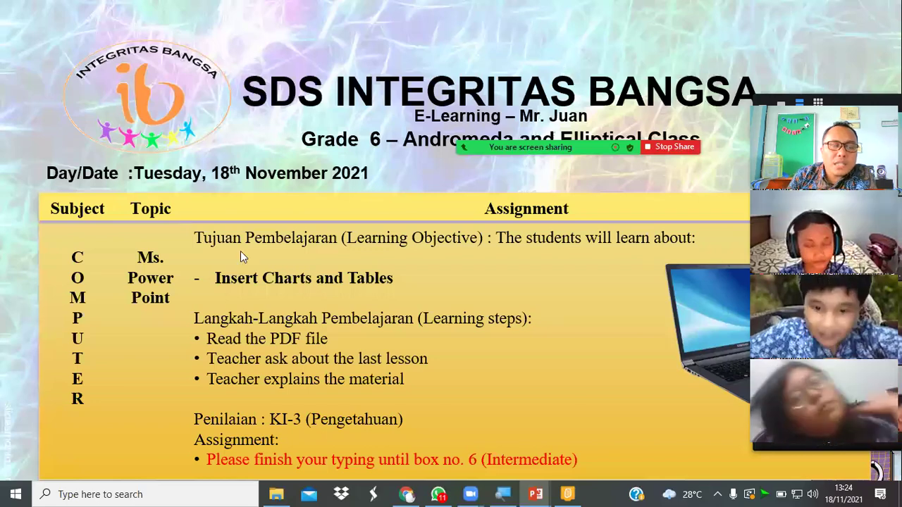
left_click(354, 293)
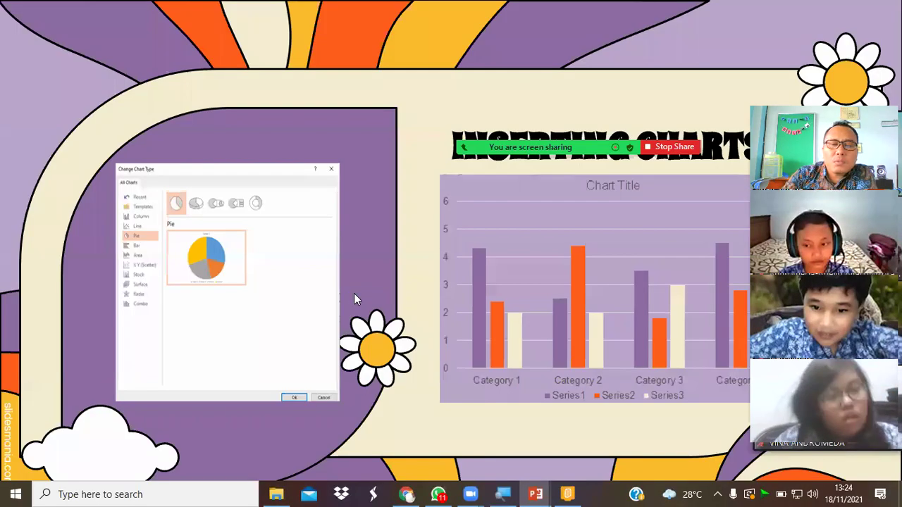
key("Left")
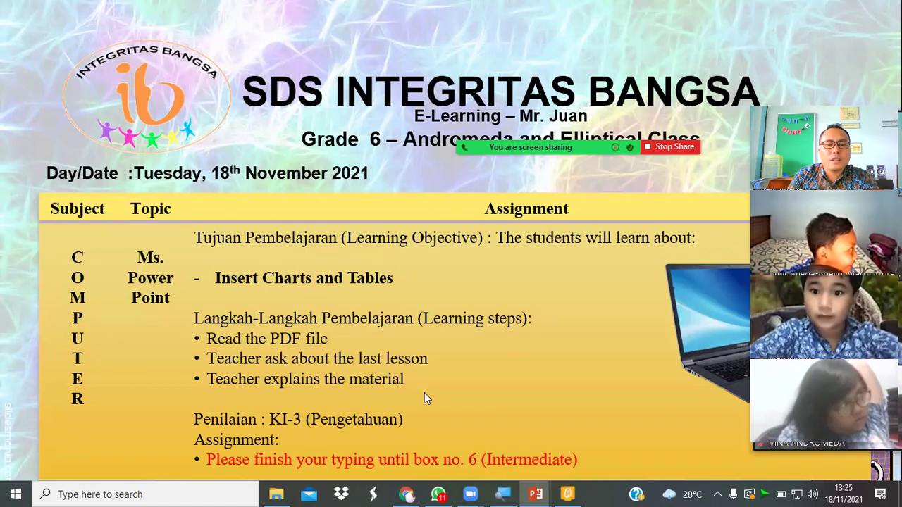
key("ctrl")
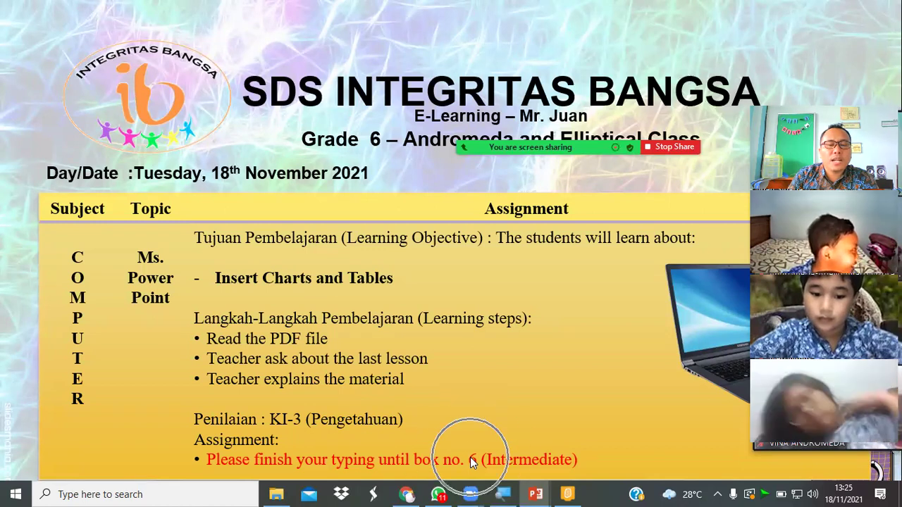
key("Right")
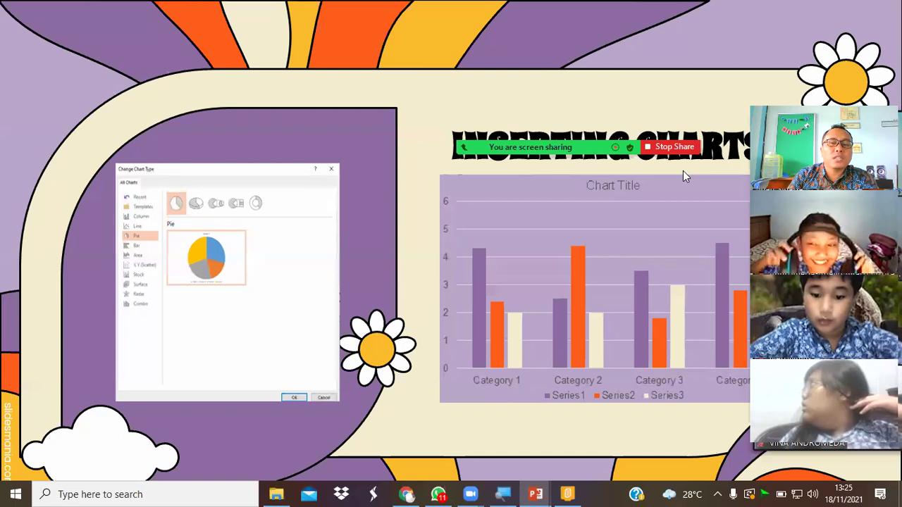
mouse_move(682, 171)
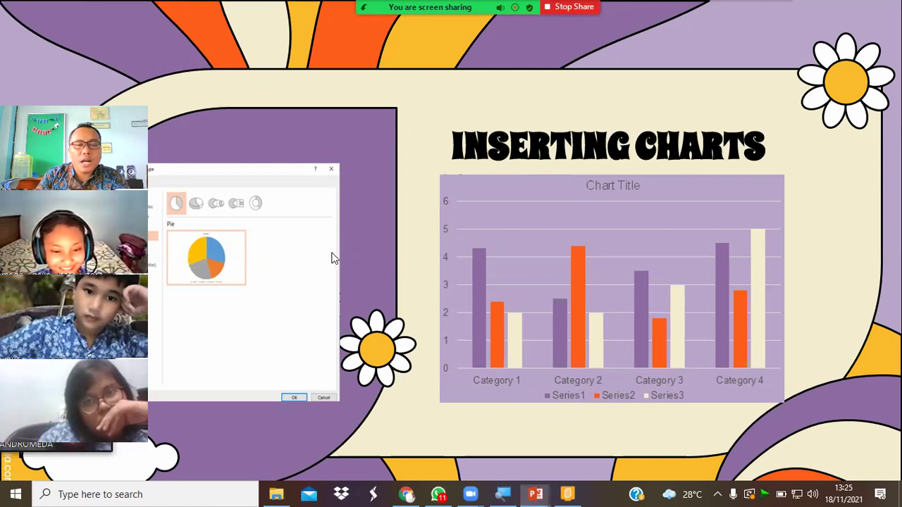
Step: Advance to the charts steps slide, move the video strip aside, and select the highlighter
key("Right")
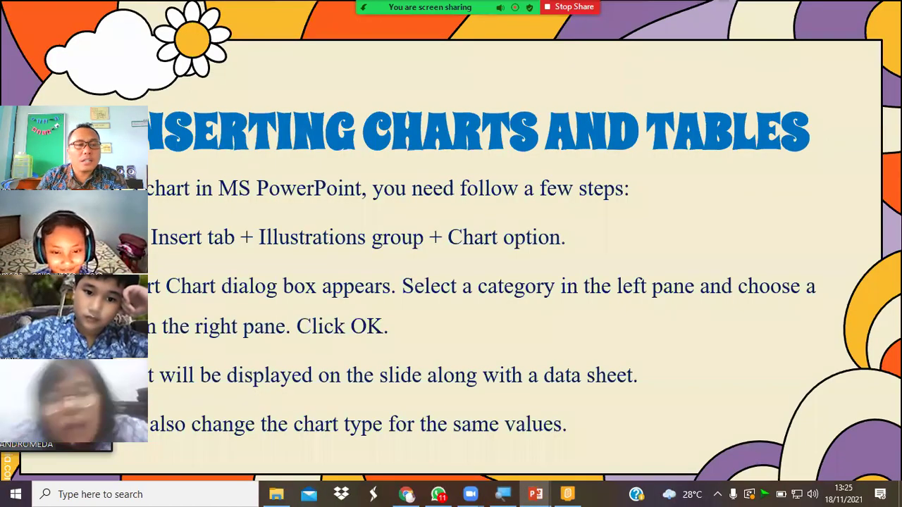
mouse_move(74, 109)
left_mouse_down()
mouse_move(438, 144)
mouse_move(849, 31)
left_mouse_up()
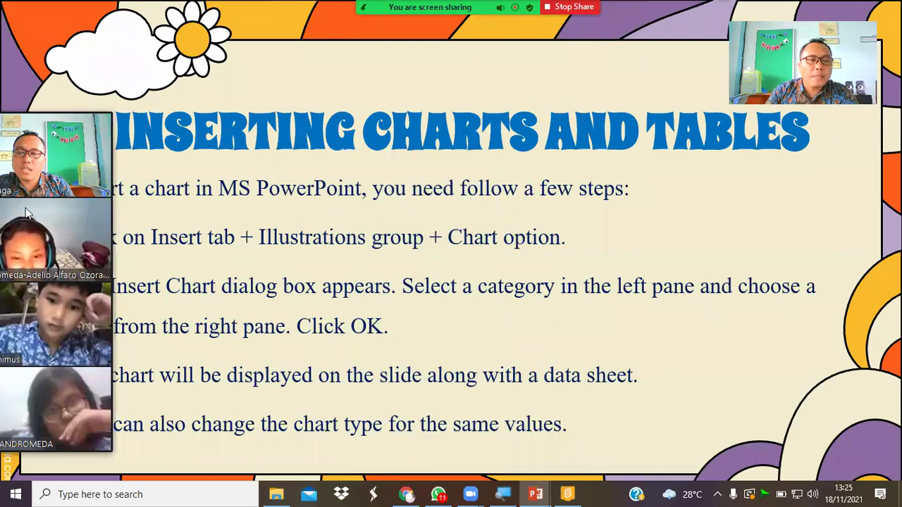
right_click(86, 246)
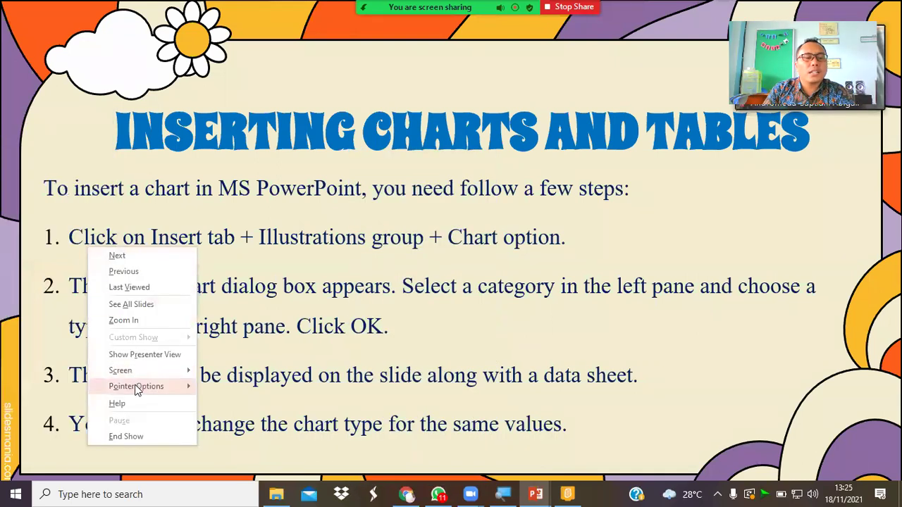
mouse_move(155, 386)
left_click(237, 401)
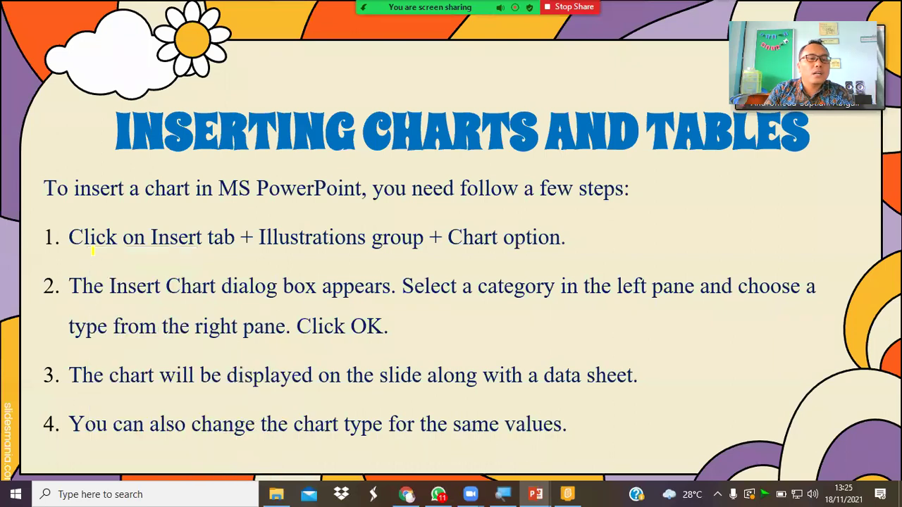
Step: Mark Insert, Illustrations, Chart, the dialog box, 'displayed on the slide' and 'along' in yellow
left_click_drag(97, 254, 124, 243)
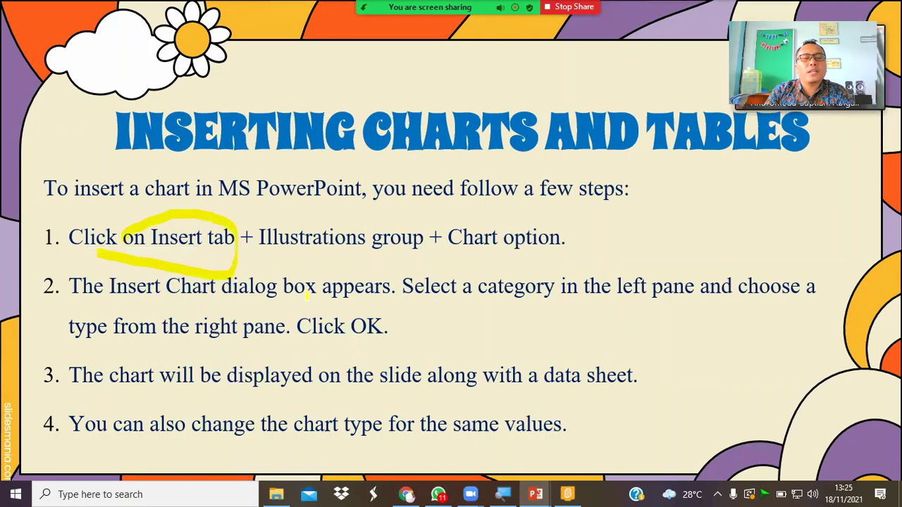
left_click_drag(270, 258, 378, 262)
left_click_drag(464, 259, 509, 278)
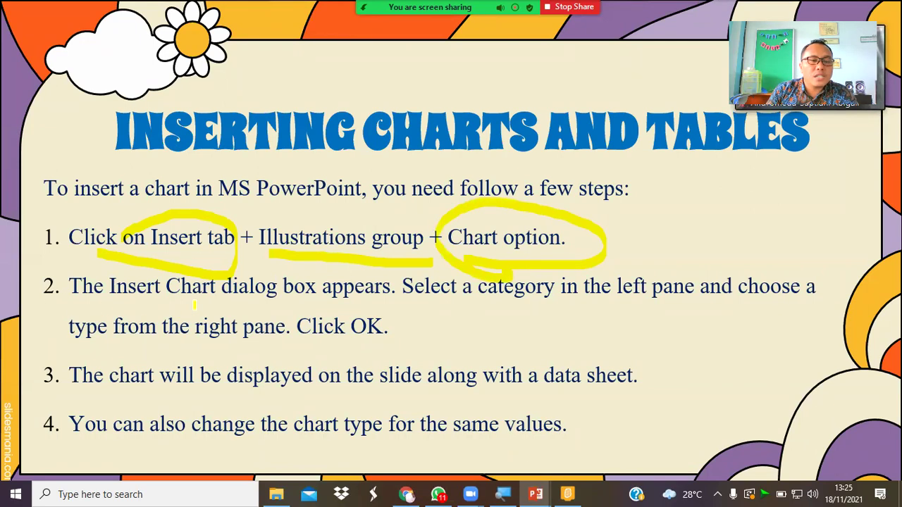
left_click_drag(278, 300, 282, 299)
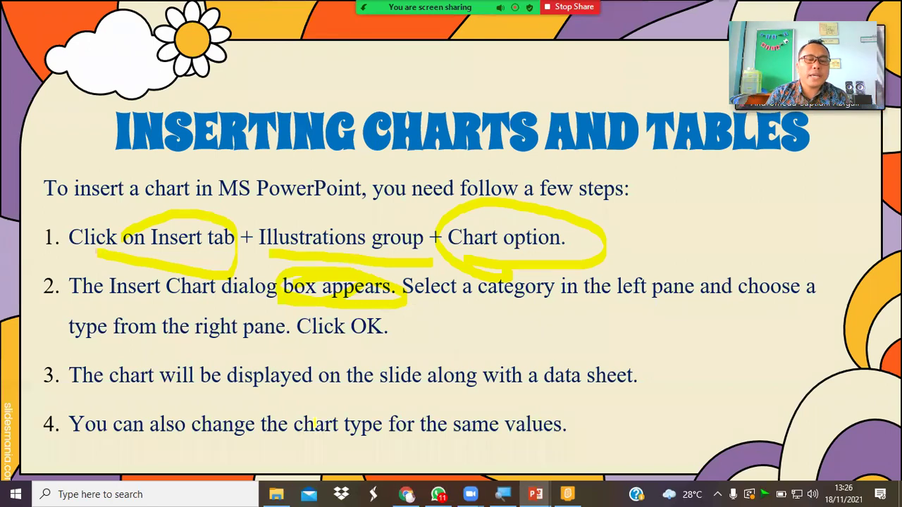
left_click_drag(253, 400, 398, 402)
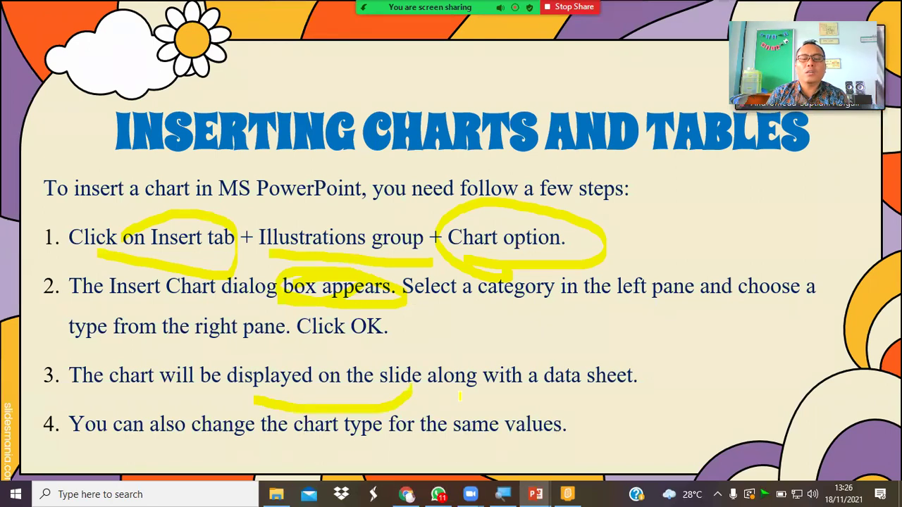
left_click_drag(471, 348, 411, 361)
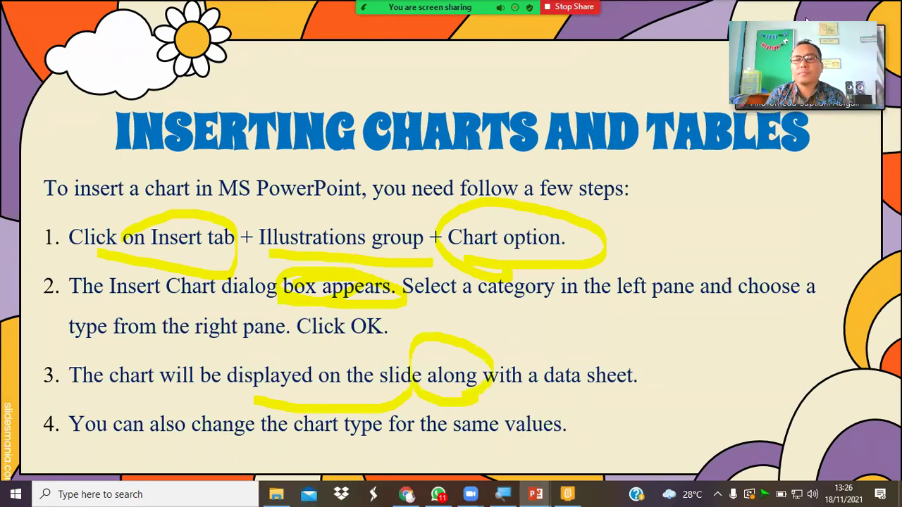
Step: Show all participants beside the slide and handwrite 'bersama' next to step 2
left_click(781, 17)
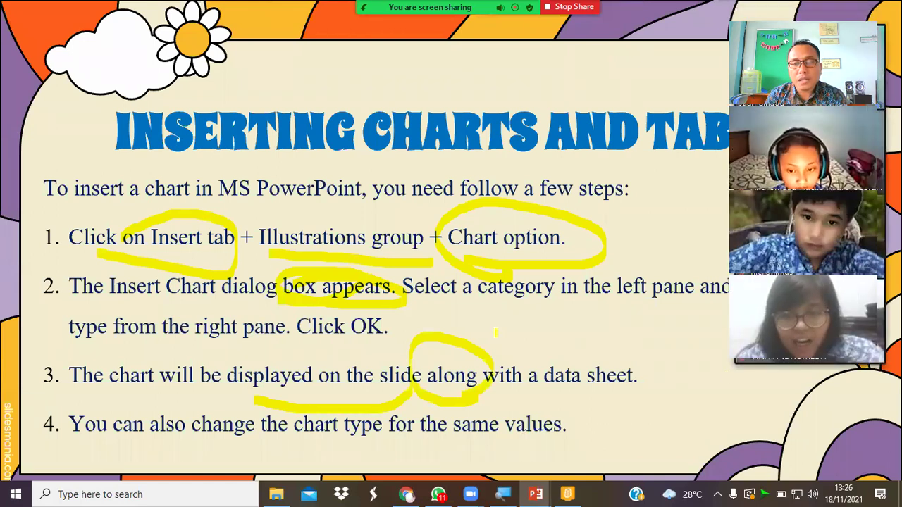
mouse_move(506, 316)
left_mouse_down()
mouse_move(503, 335)
mouse_move(577, 352)
left_mouse_up()
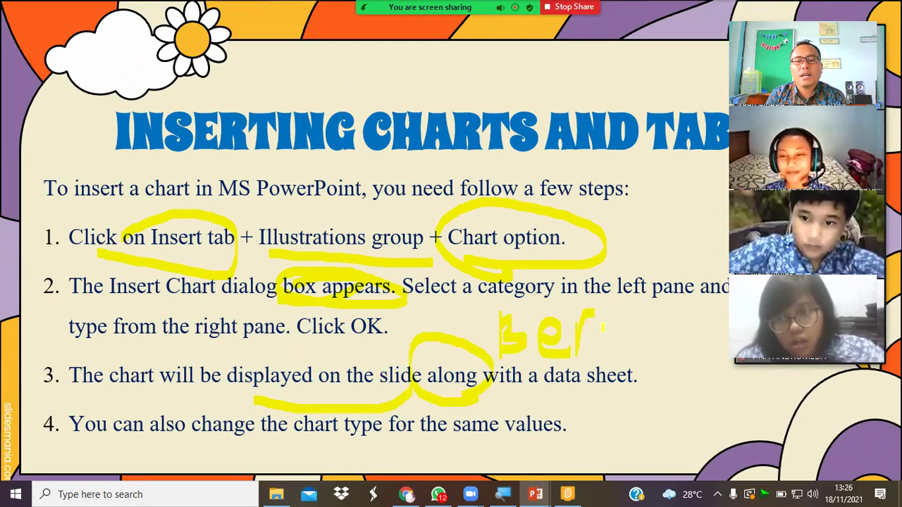
left_click_drag(622, 322, 606, 352)
left_click_drag(662, 327, 645, 359)
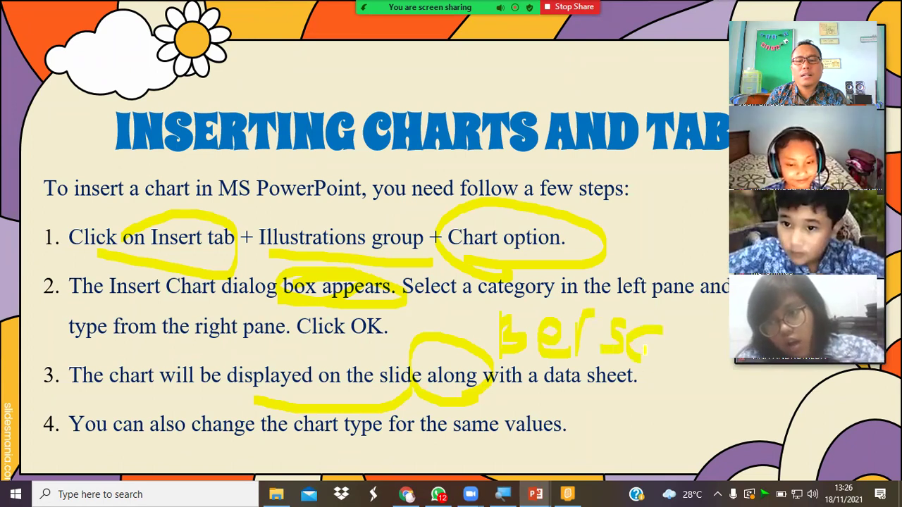
left_click_drag(664, 330, 675, 356)
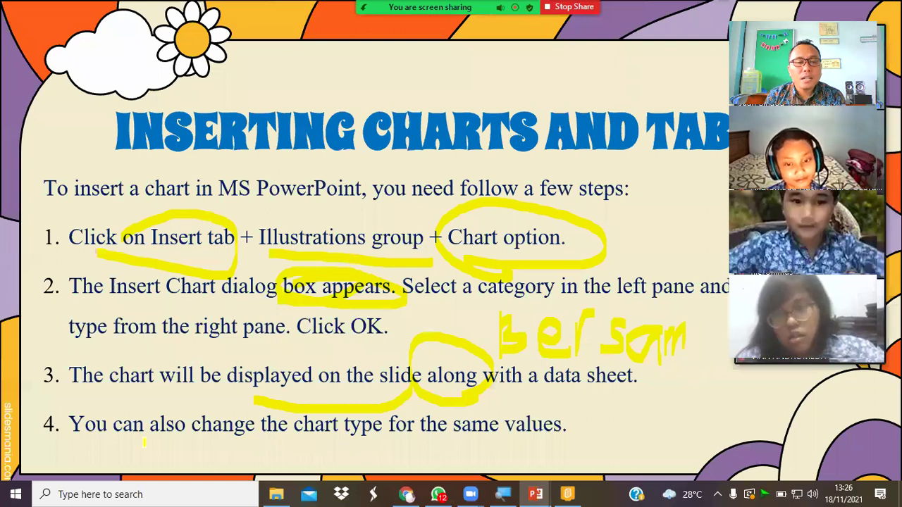
left_click_drag(704, 338, 713, 363)
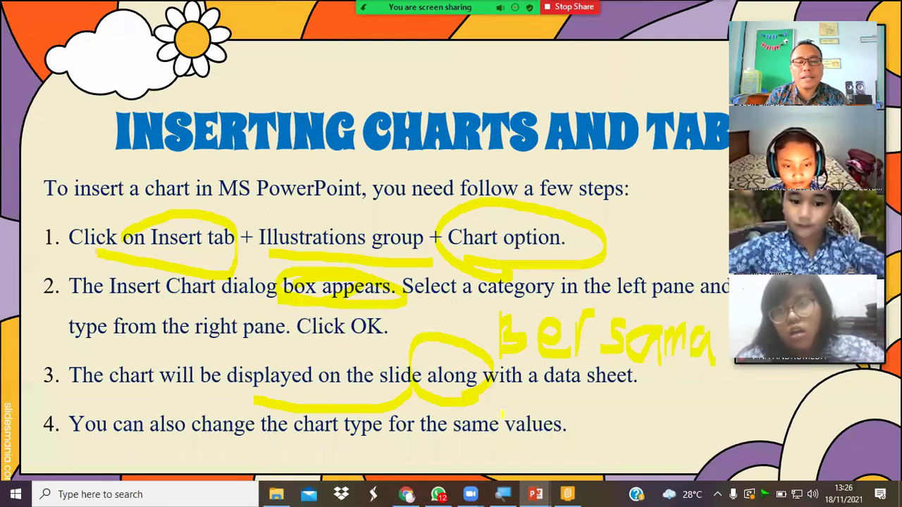
Step: Circle 'a data sheet' in step 3 and underline 'change the chart type' in step 4
left_click_drag(563, 386, 606, 392)
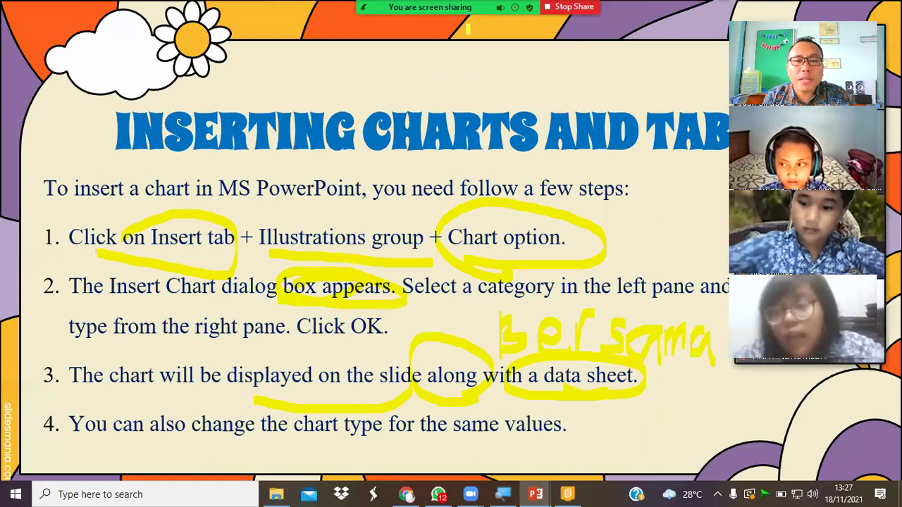
mouse_move(467, 28)
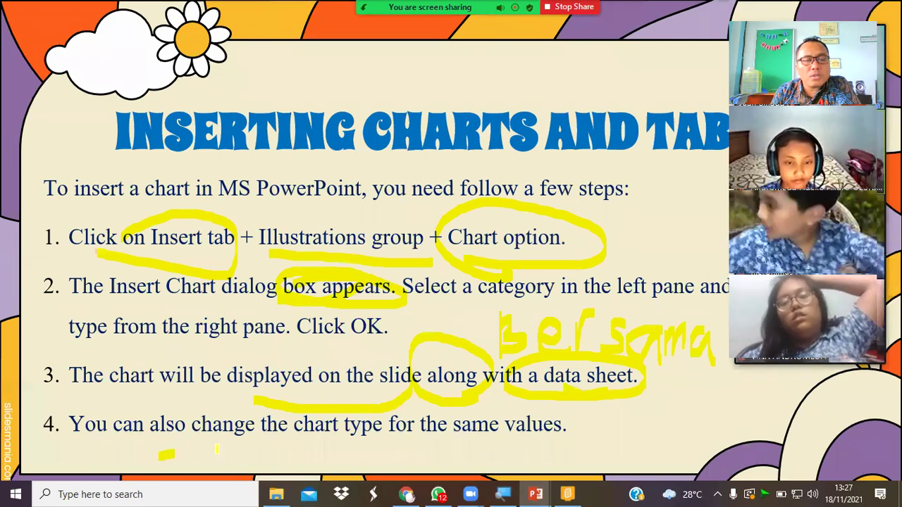
left_click_drag(159, 456, 375, 438)
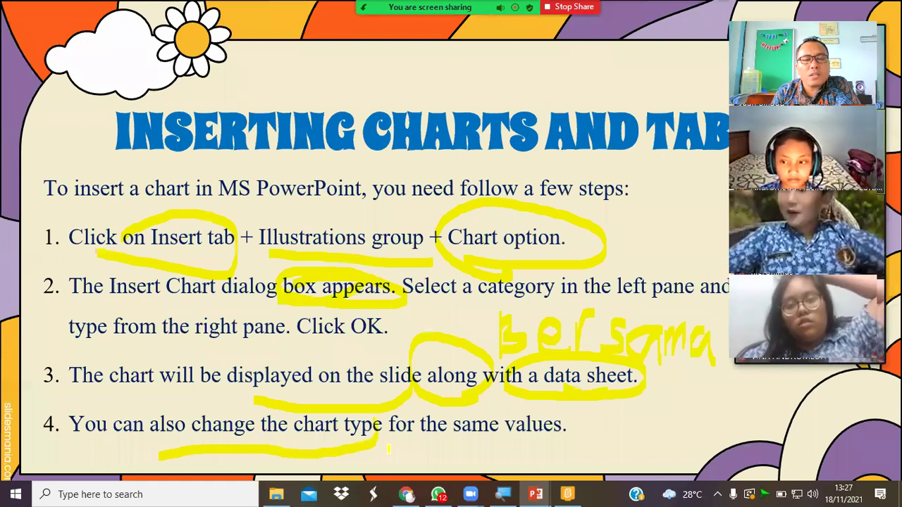
left_click_drag(356, 412, 383, 424)
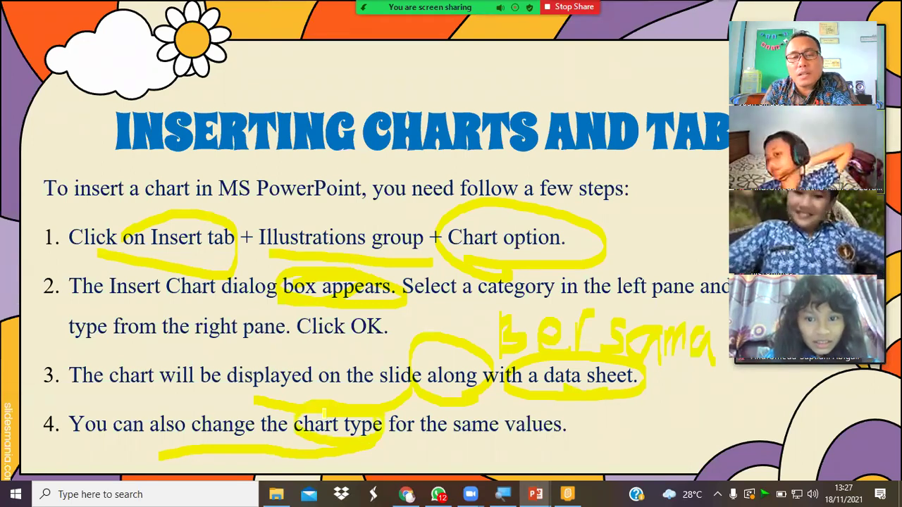
Step: Advance to Inserting Tables and circle its title and the left sample table
key("Right")
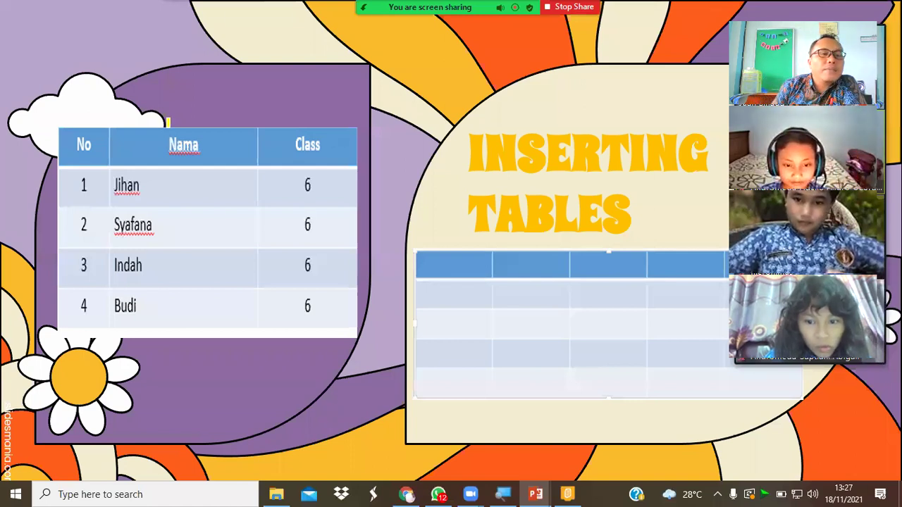
left_click_drag(572, 103, 540, 115)
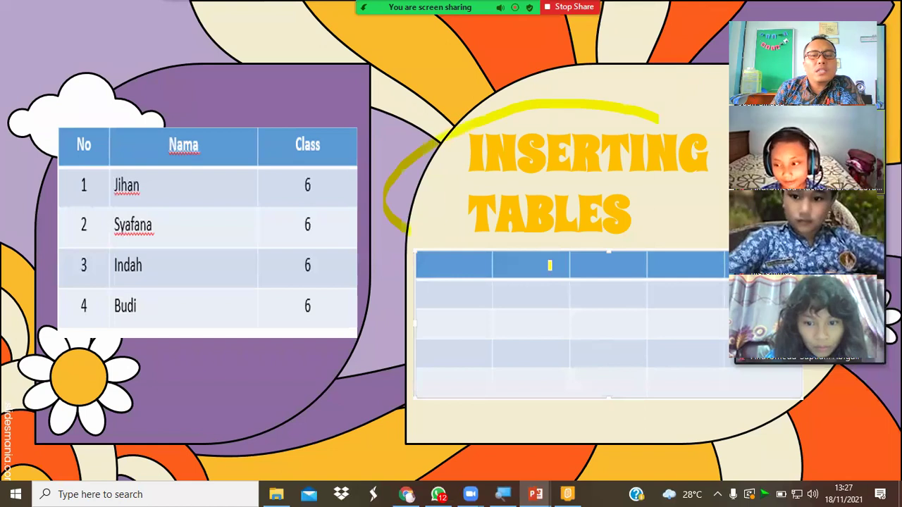
left_click_drag(271, 103, 253, 89)
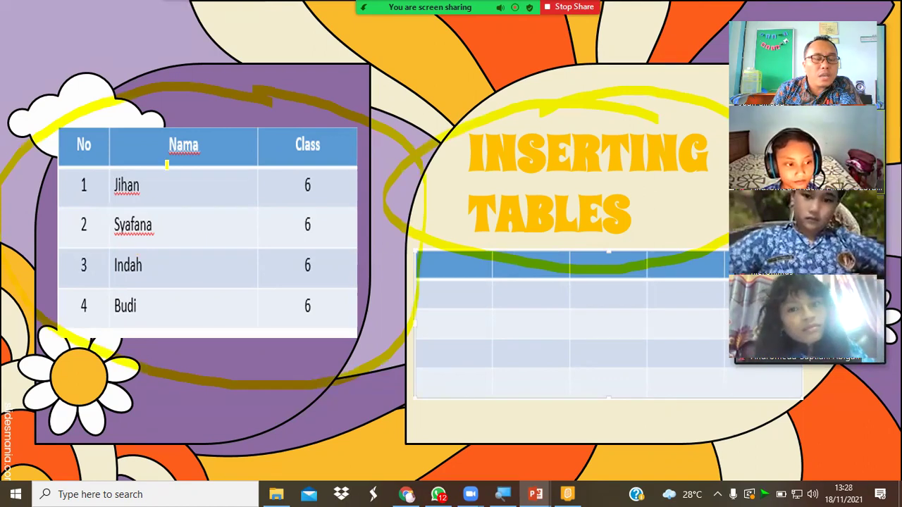
key("ctrl")
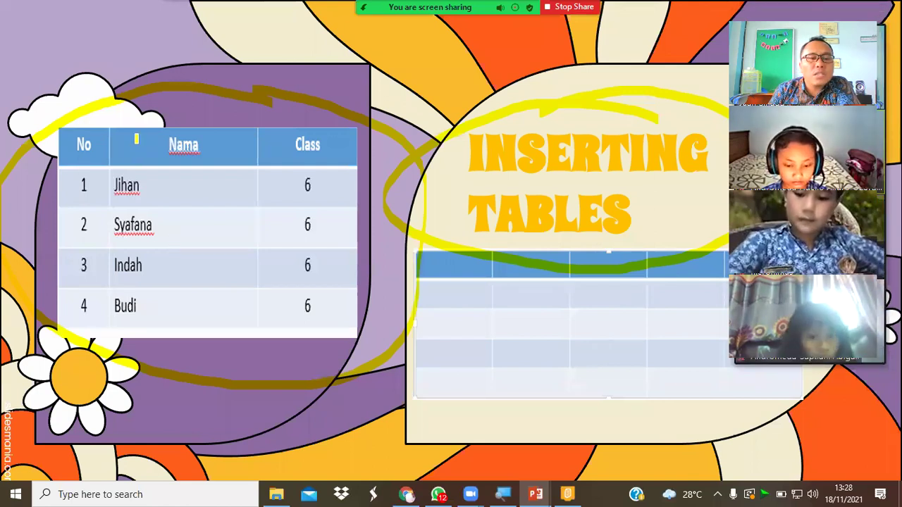
left_click_drag(216, 99, 81, 106)
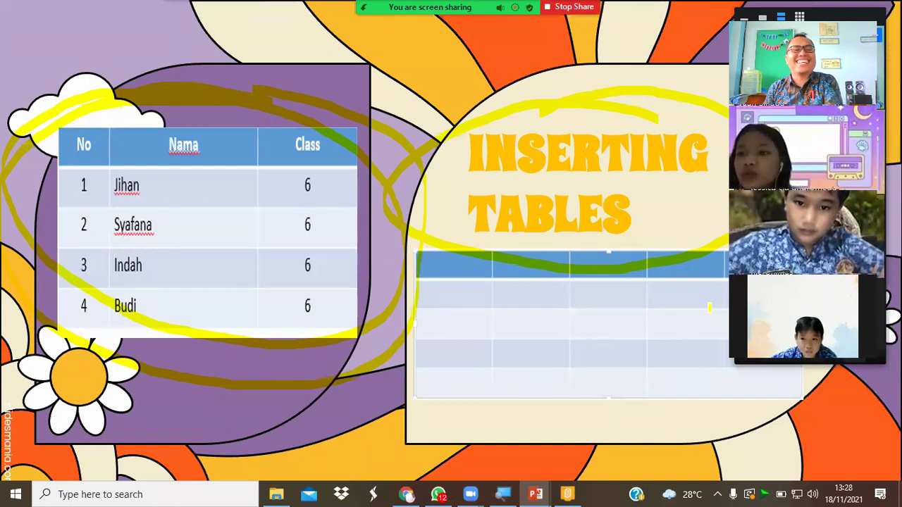
Step: Line the left table's No, Nama and Class columns and its rows, moving participant videos aside
left_click_drag(92, 128, 71, 240)
left_click_drag(223, 113, 222, 202)
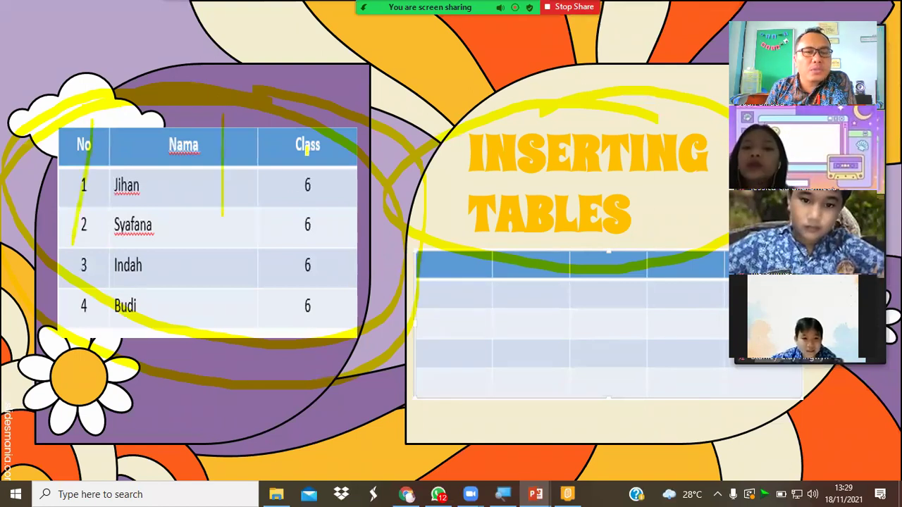
left_click_drag(307, 154, 302, 245)
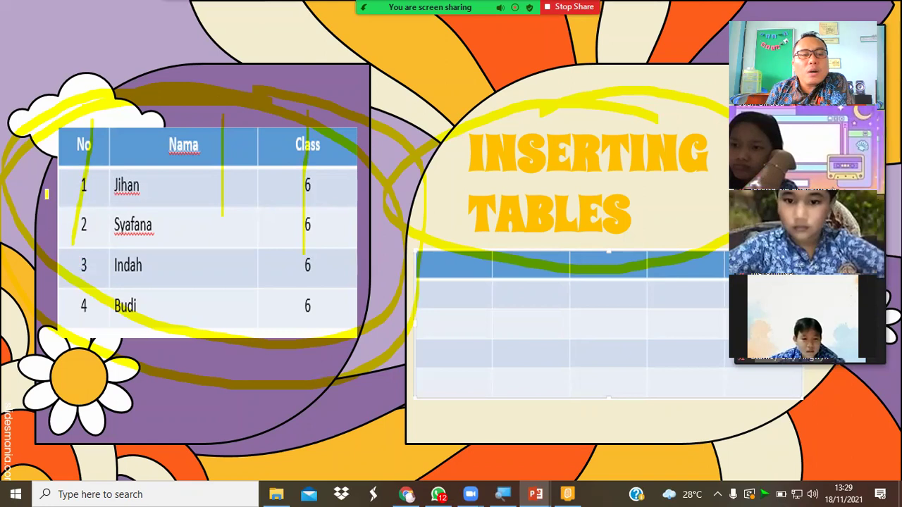
left_click_drag(32, 156, 105, 157)
left_click_drag(35, 195, 99, 197)
left_click_drag(39, 237, 74, 239)
left_click_drag(38, 279, 73, 279)
left_click_drag(44, 315, 89, 315)
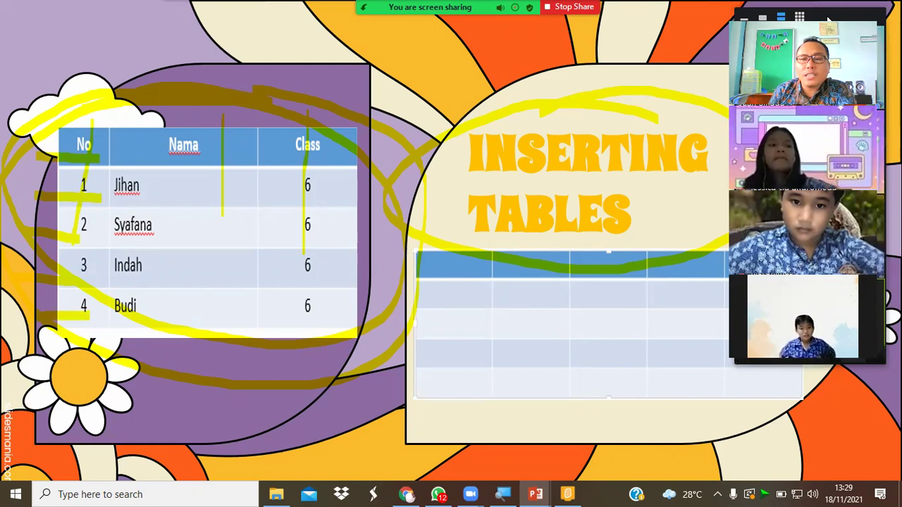
left_click_drag(829, 19, 289, 76)
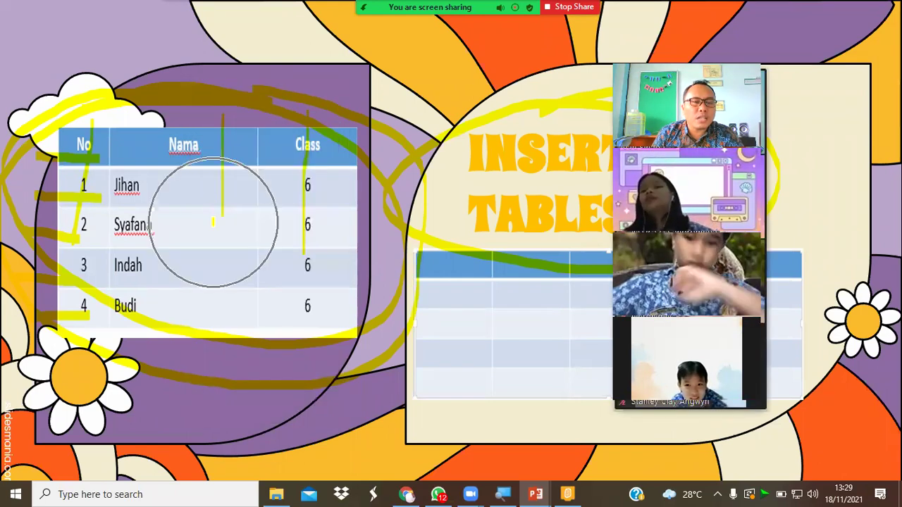
left_click_drag(212, 223, 78, 157)
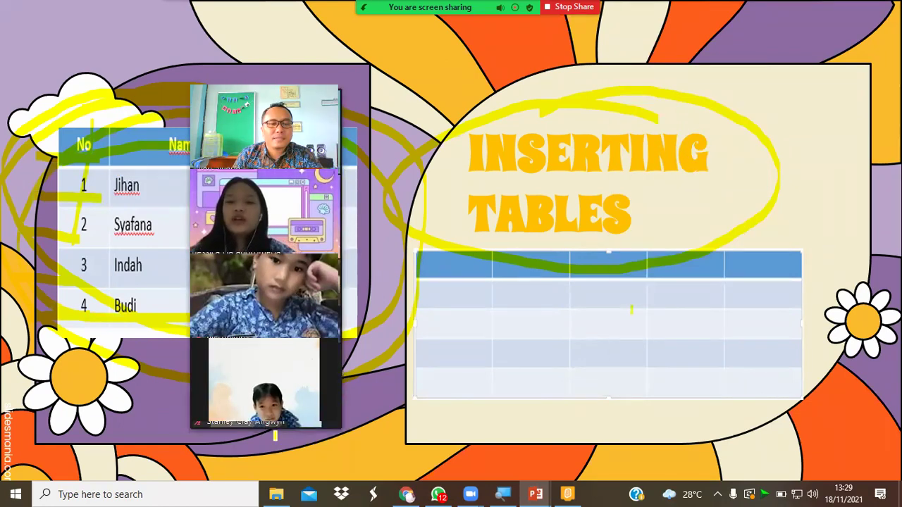
Step: Draw lines down each column of the empty table
mouse_move(274, 431)
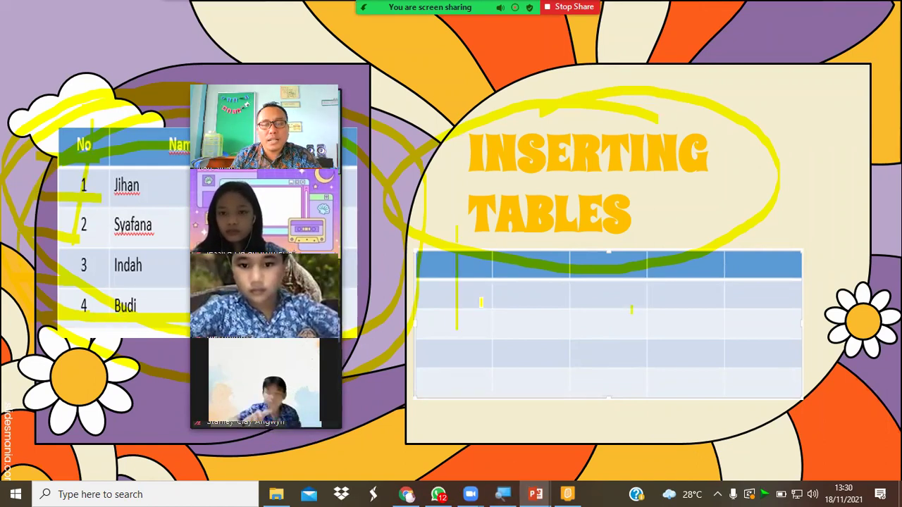
left_click_drag(530, 233, 557, 348)
left_click_drag(625, 219, 636, 336)
left_click_drag(701, 218, 717, 328)
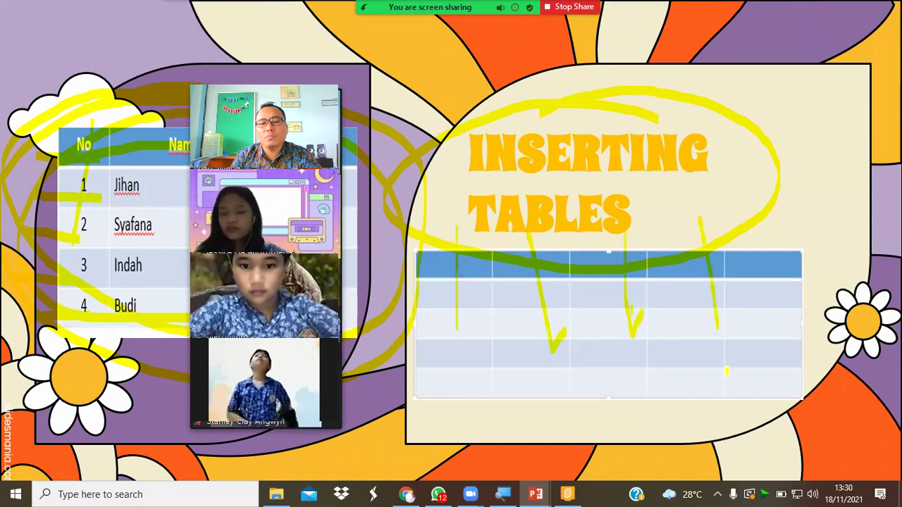
left_click_drag(727, 371, 738, 349)
left_click_drag(768, 224, 777, 356)
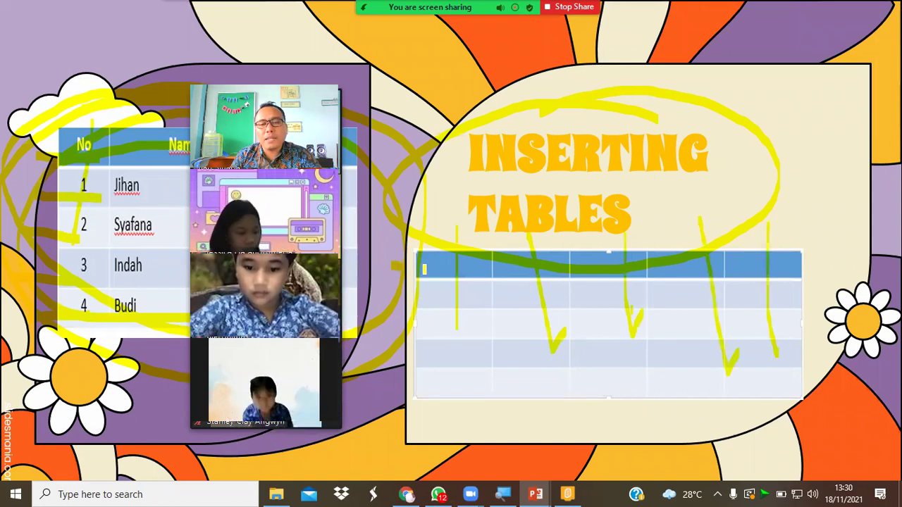
Step: Line the empty table's rows and write a 5 beside it and another 5 below
left_click_drag(425, 270, 493, 270)
left_click_drag(419, 298, 479, 298)
left_click_drag(415, 332, 482, 331)
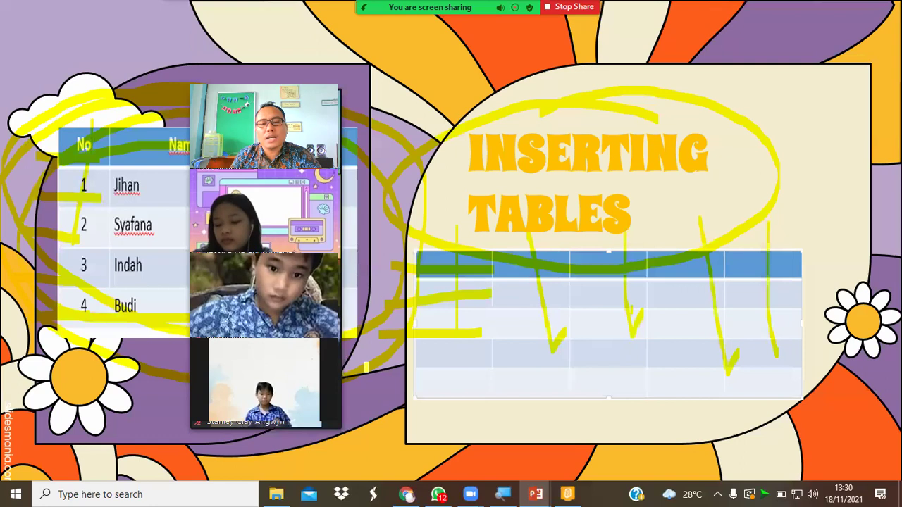
left_click_drag(407, 357, 444, 356)
left_click_drag(412, 383, 506, 379)
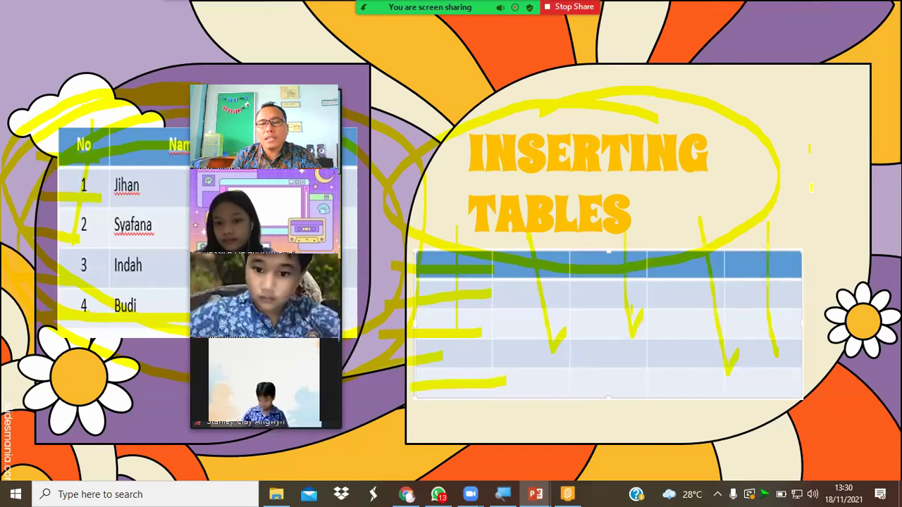
left_click_drag(811, 188, 795, 224)
left_click_drag(814, 161, 873, 156)
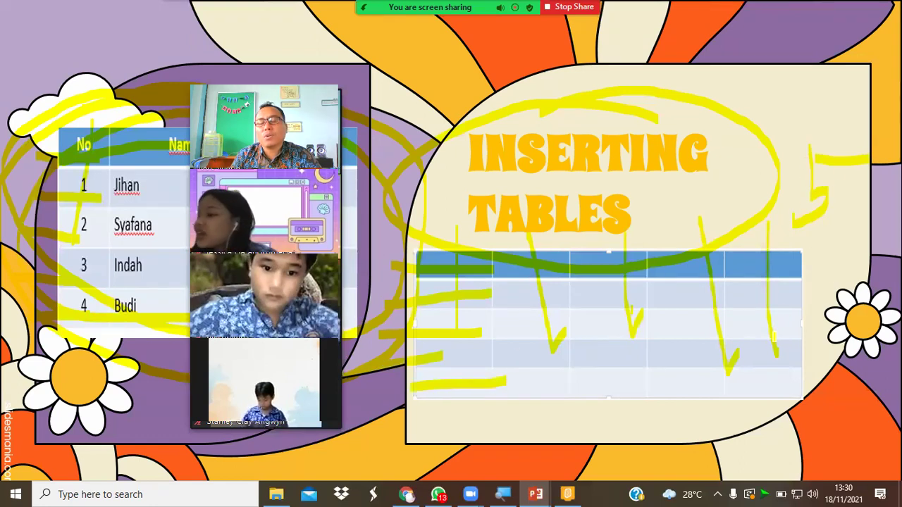
mouse_move(646, 365)
left_mouse_down()
mouse_move(637, 440)
mouse_move(701, 367)
left_mouse_up()
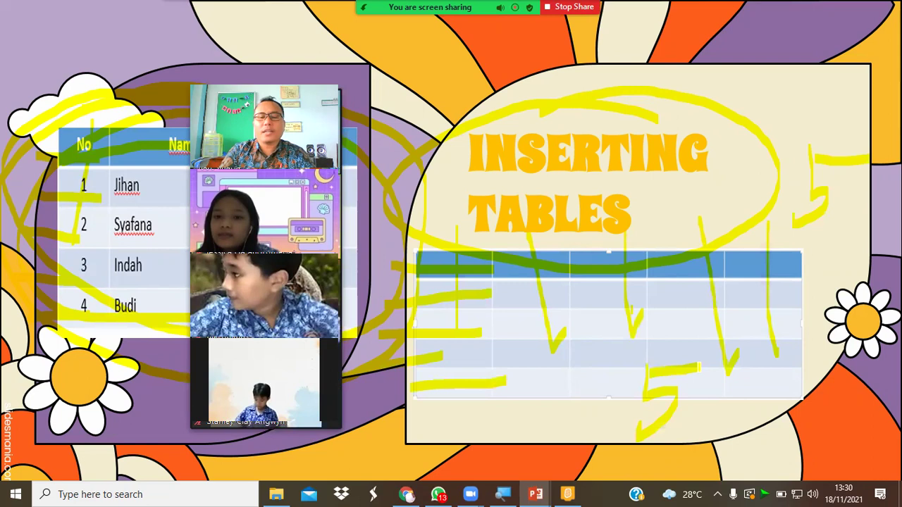
Step: Advance to the Insert Table steps slide, move the presenter video, and circle Insert, Table and Insert Table
key("Right")
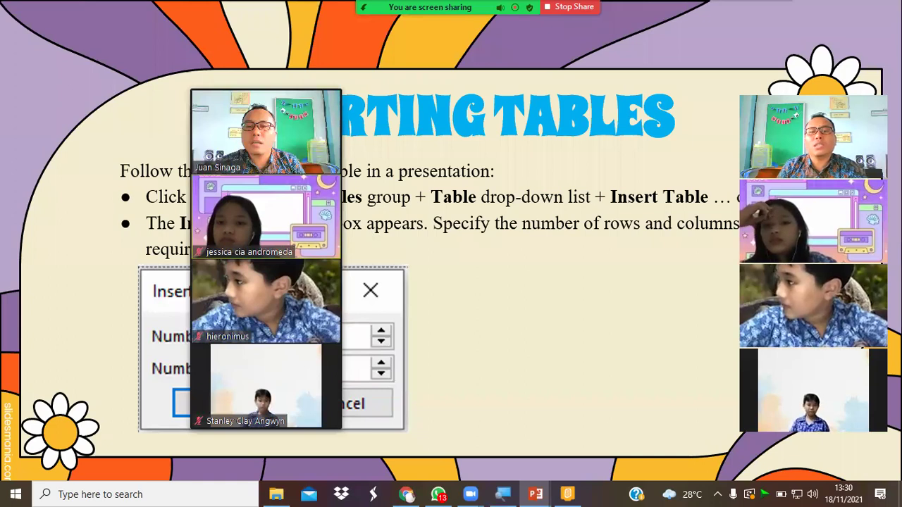
left_click_drag(817, 98, 754, 303)
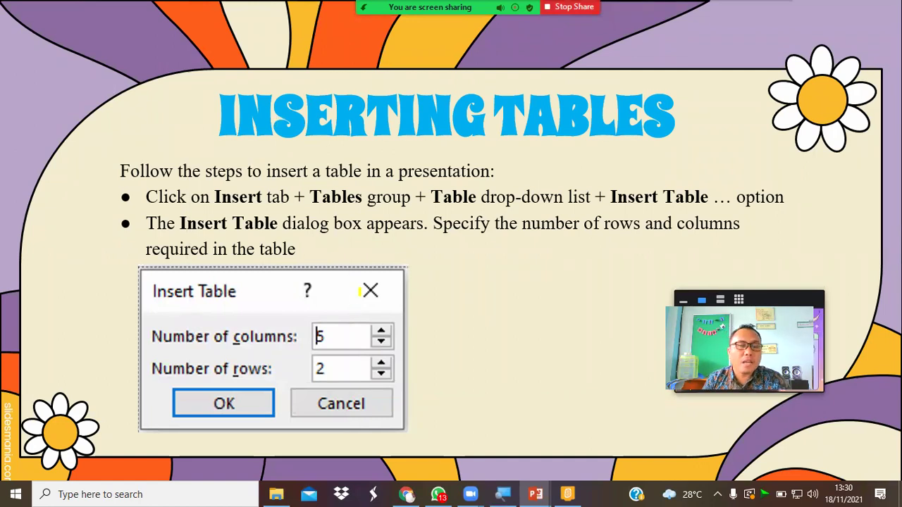
left_click_drag(331, 238, 336, 237)
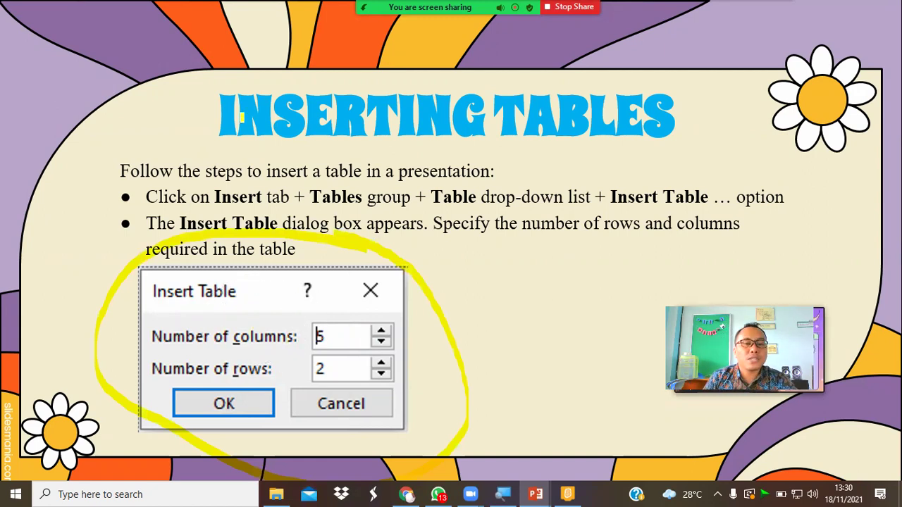
left_click_drag(321, 182, 360, 182)
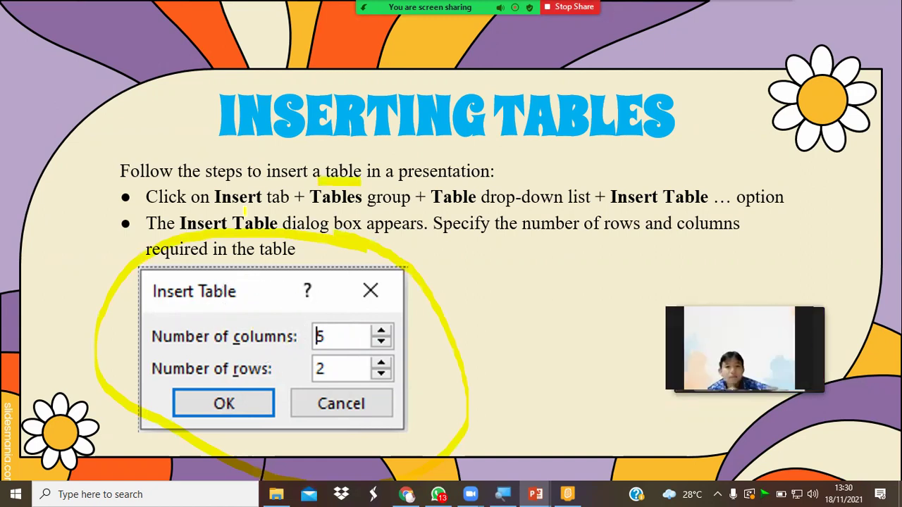
mouse_move(211, 184)
left_mouse_down()
mouse_move(282, 204)
mouse_move(400, 205)
mouse_move(307, 180)
left_mouse_up()
left_click_drag(437, 194, 453, 203)
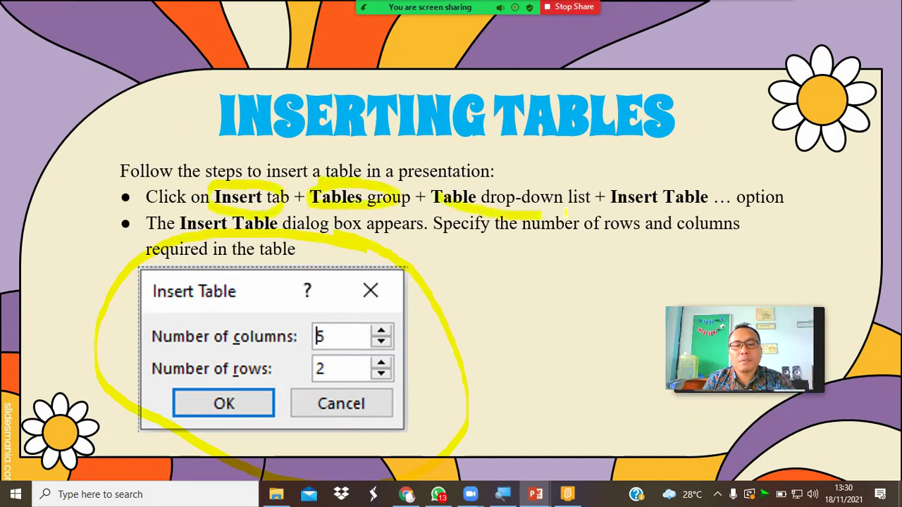
mouse_move(706, 179)
left_mouse_down()
mouse_move(610, 204)
mouse_move(715, 188)
left_mouse_up()
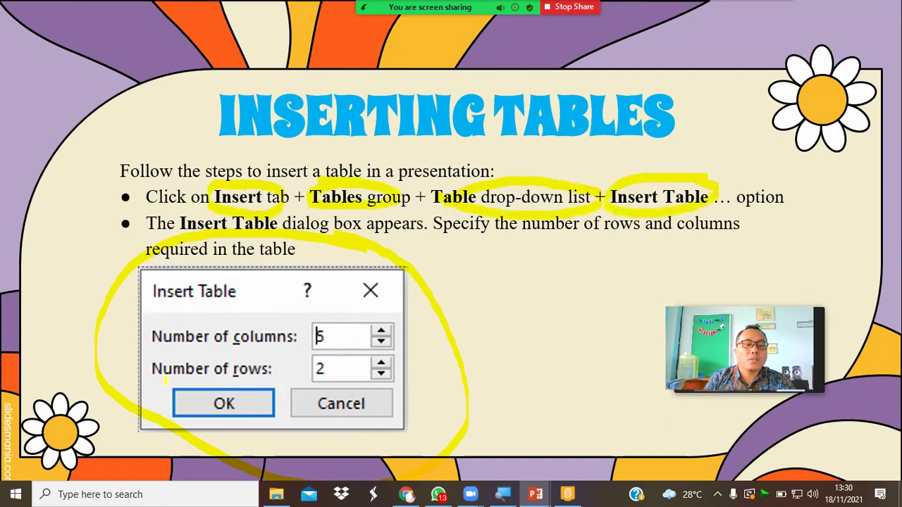
Step: Outline the pictured Insert Table dialog and circle its 2 rows and OK button
mouse_move(140, 262)
left_mouse_down()
mouse_move(407, 263)
mouse_move(407, 388)
mouse_move(211, 432)
mouse_move(118, 390)
left_mouse_up()
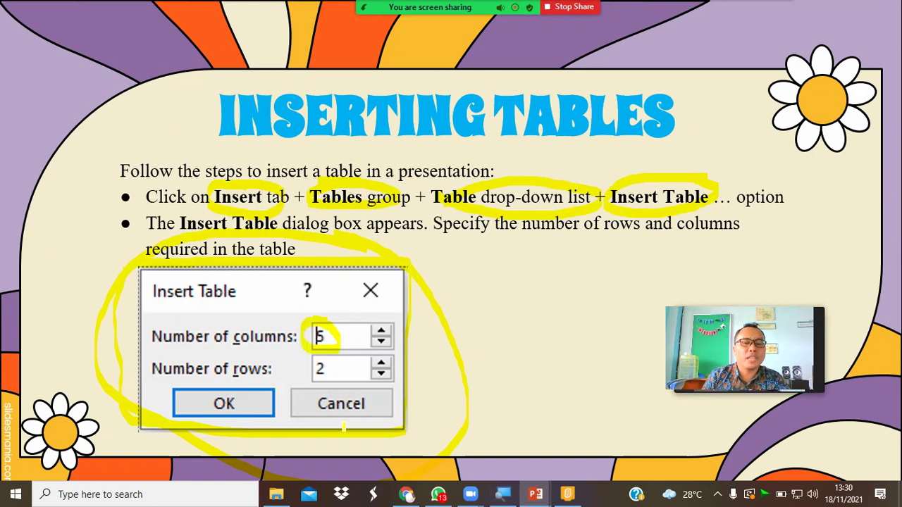
left_click_drag(325, 355, 331, 354)
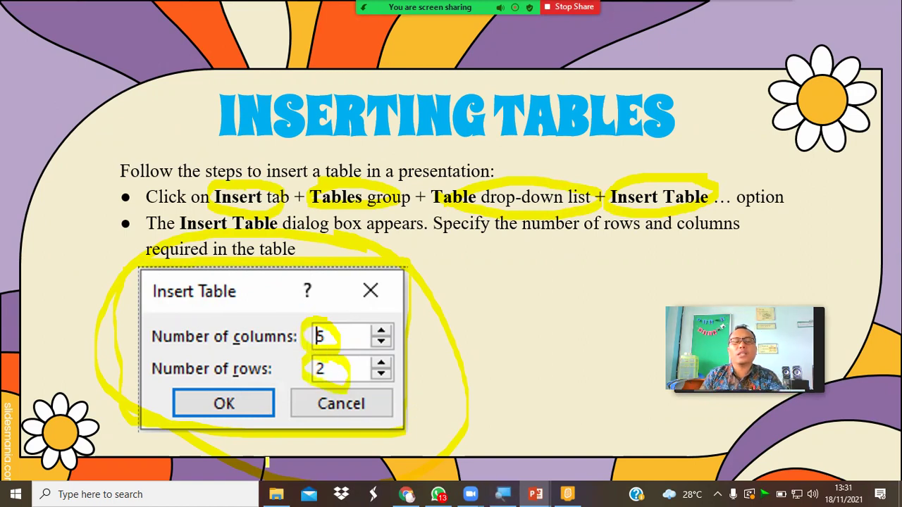
left_click_drag(224, 383, 213, 375)
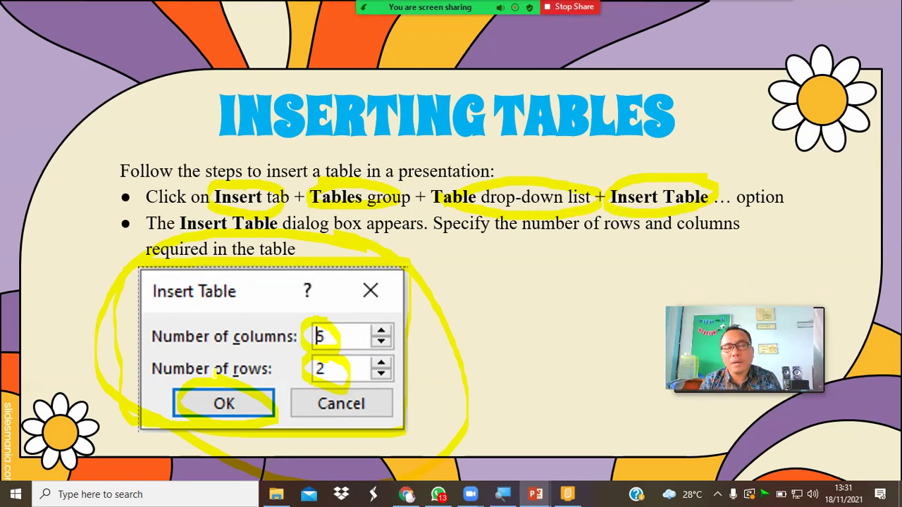
Step: Launch Word 2013, dismiss the activation notice, and show the Insert tab's Table size choices
left_click(201, 493)
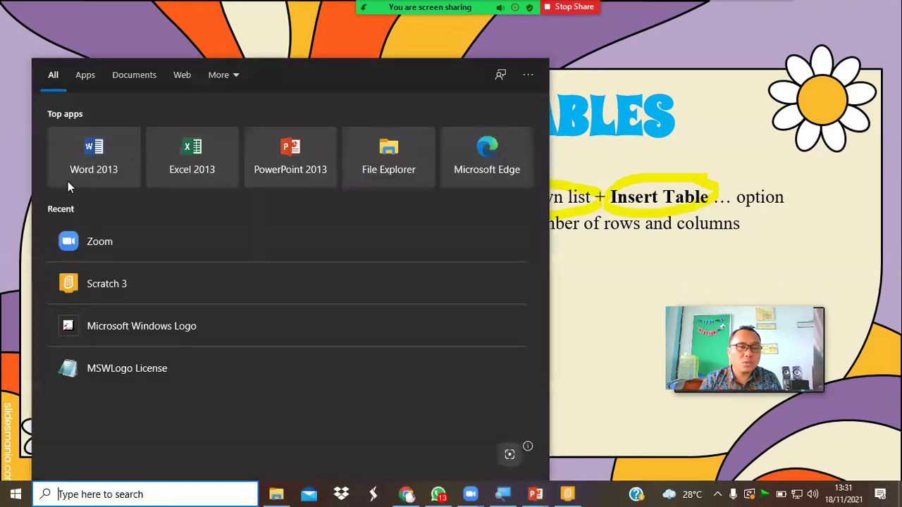
left_click(99, 166)
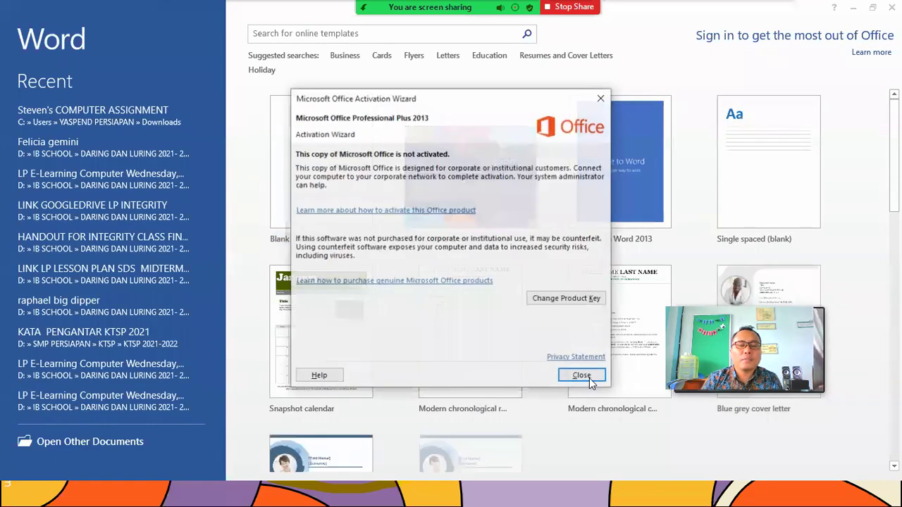
left_click(589, 378)
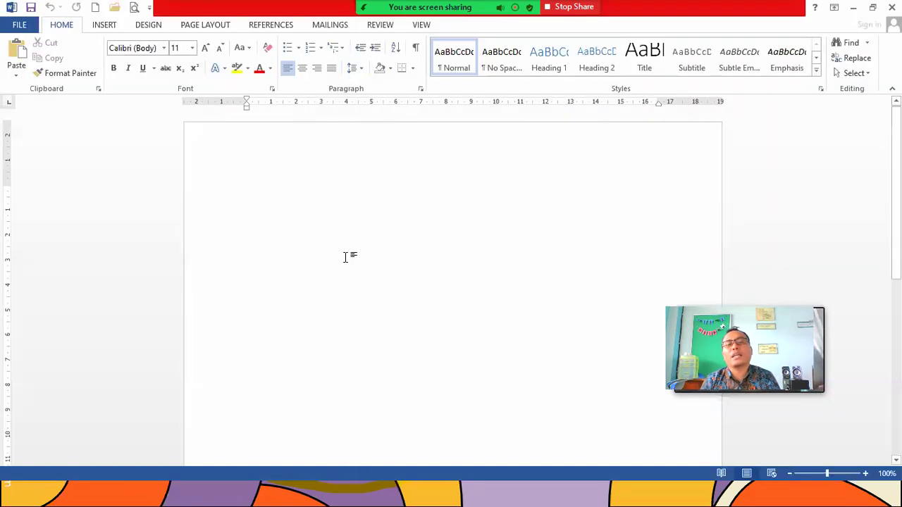
left_click(104, 25)
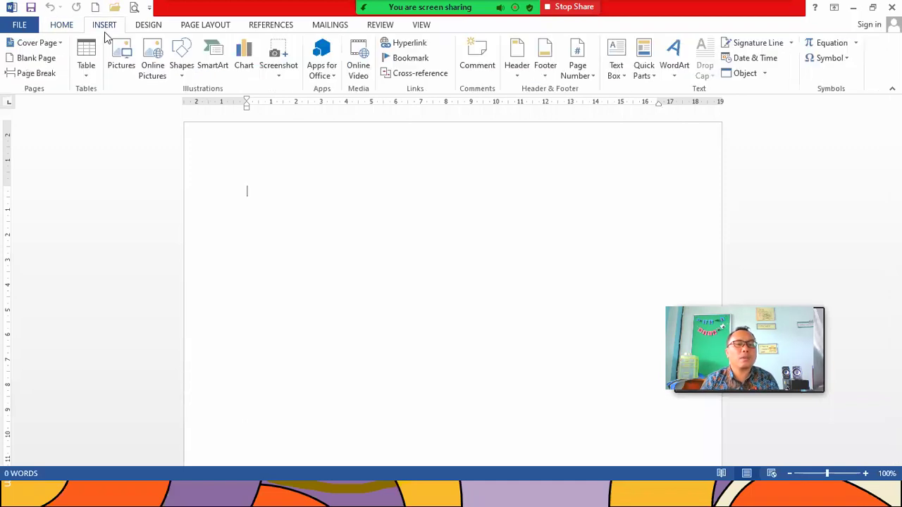
left_click(86, 60)
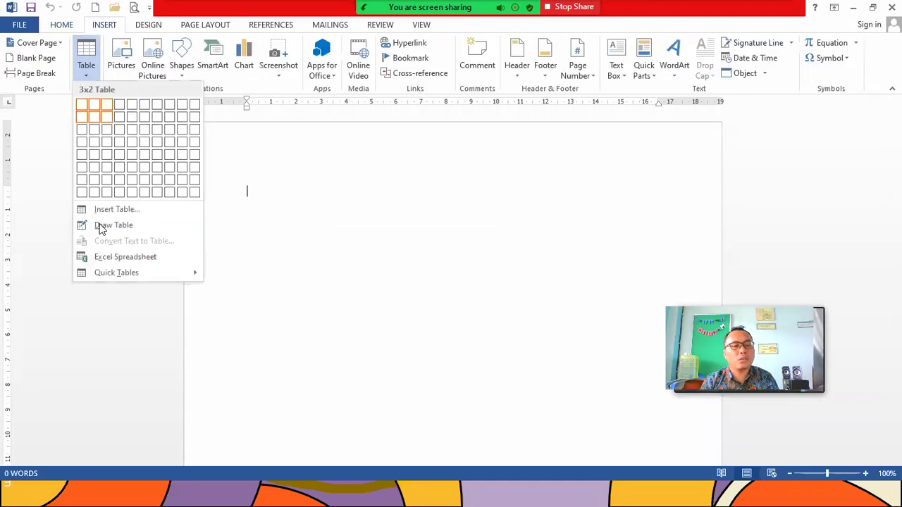
Step: Insert a 5-column, 100-row table via Insert Table and scroll through its three pages
left_click(106, 210)
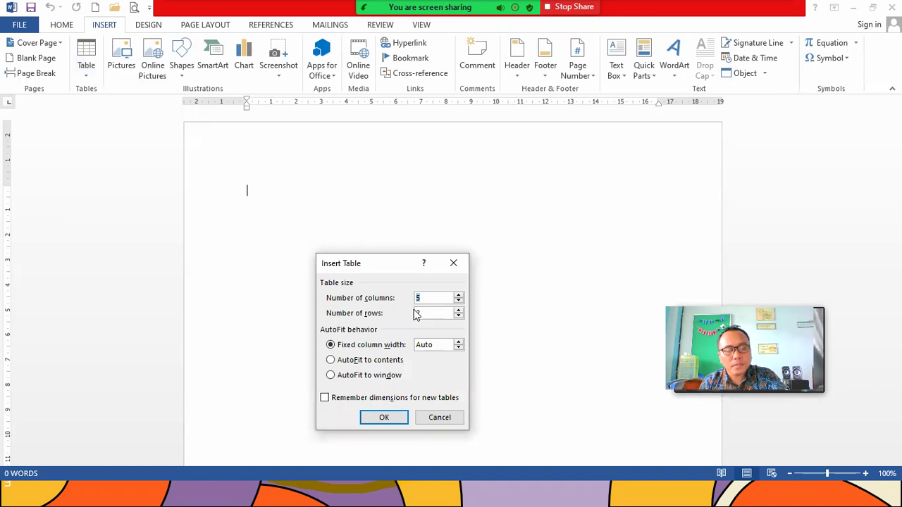
key("BackSpace")
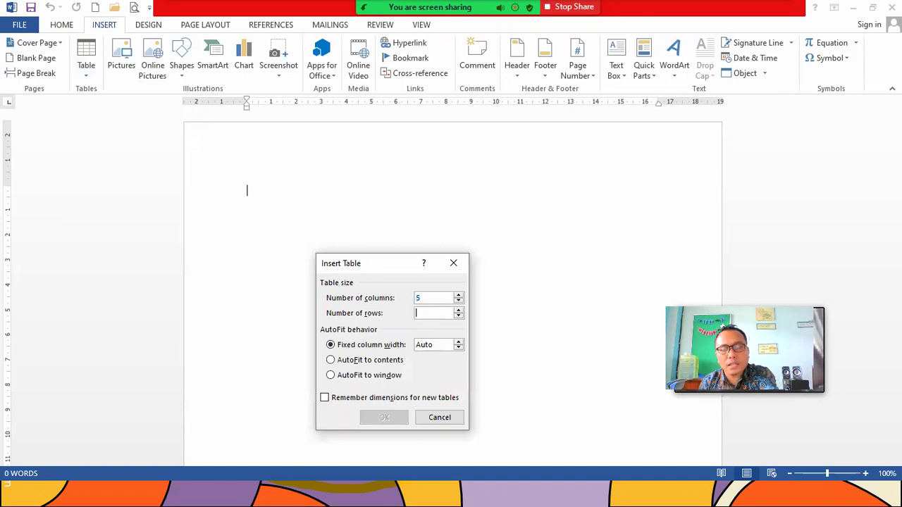
type("100")
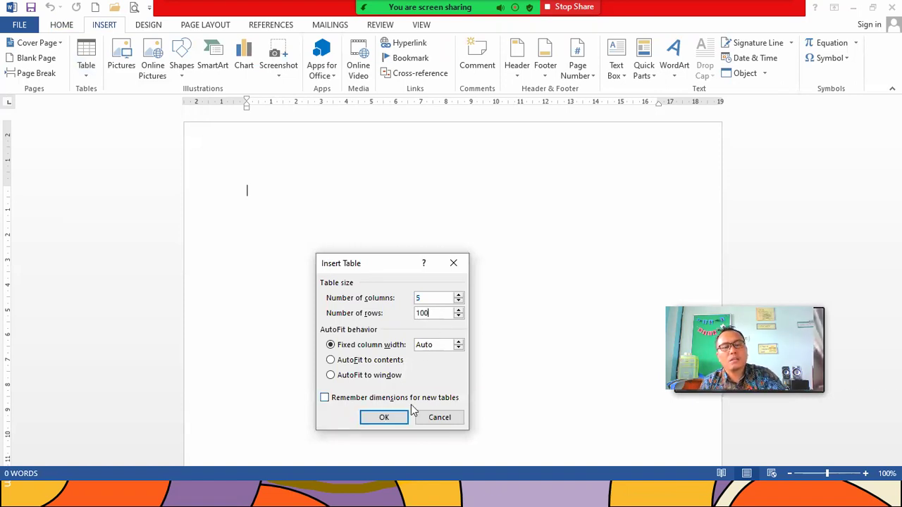
left_click(383, 417)
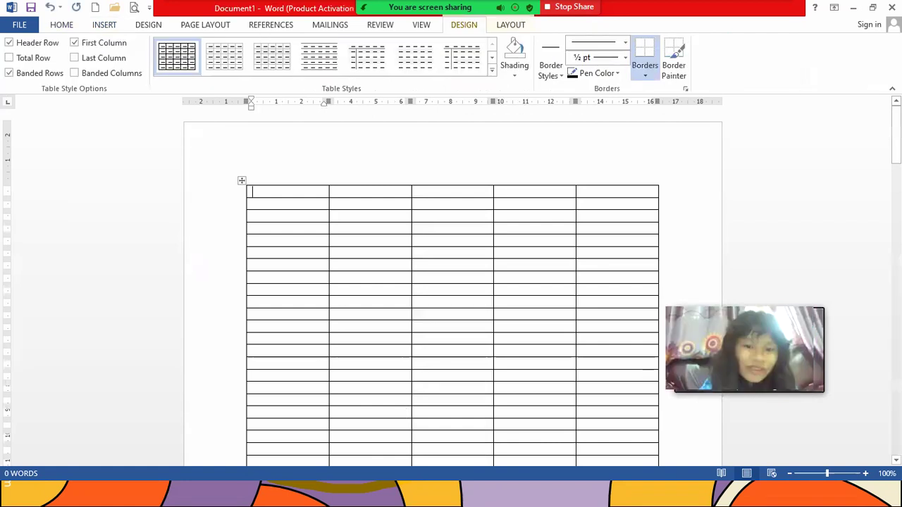
scroll(451, 282, "down", 10)
scroll(451, 282, "down", 6)
scroll(451, 282, "down", 6)
scroll(451, 282, "down", 6)
scroll(451, 281, "down", 6)
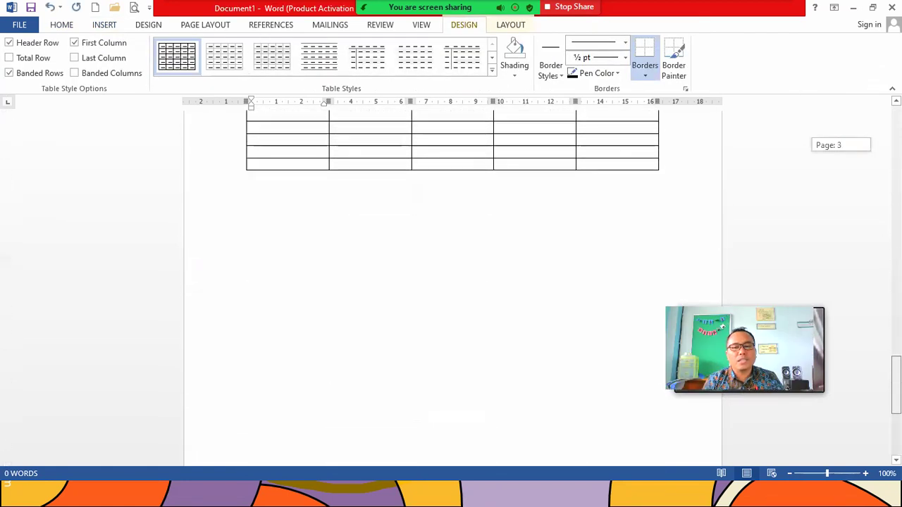
scroll(451, 281, "up", 5)
scroll(451, 281, "up", 5)
scroll(451, 282, "up", 5)
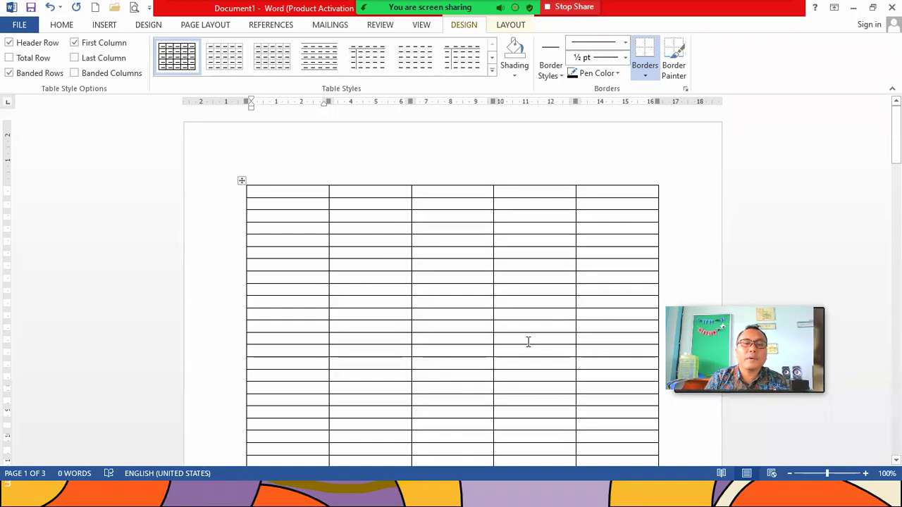
left_click(416, 437)
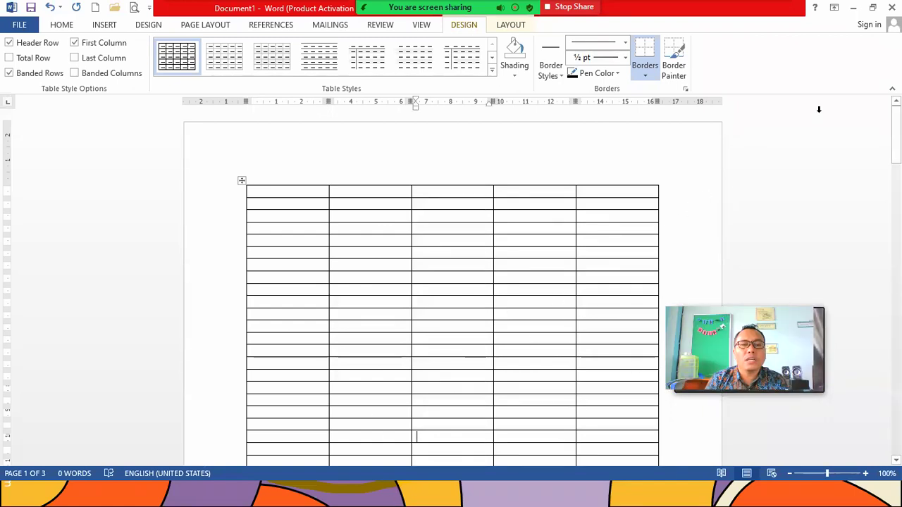
Step: Close the Word document without saving and return to the PowerPoint slideshow
key("ctrl+w")
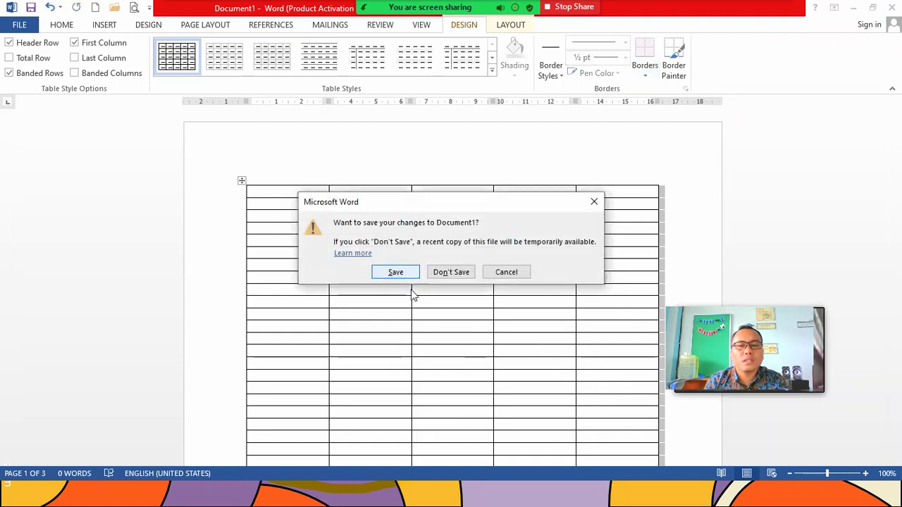
left_click(439, 272)
key("alt+Tab")
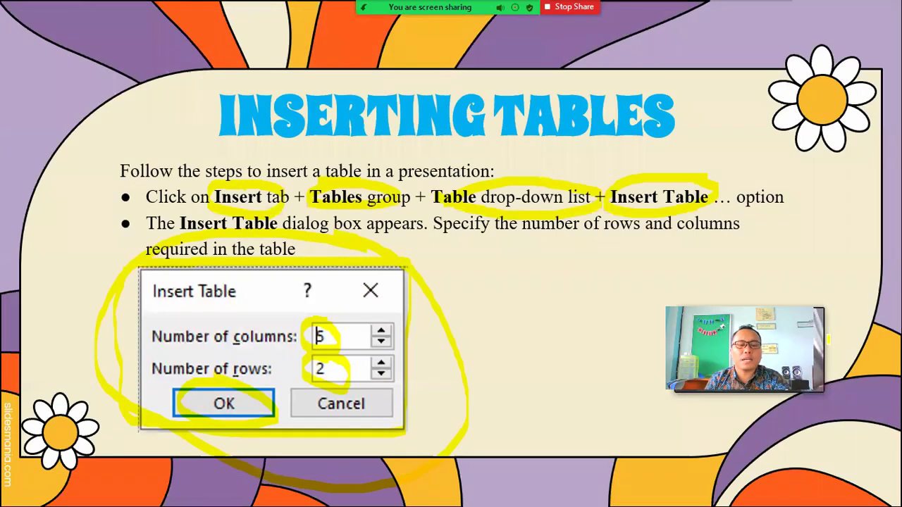
Step: On the Table Tools slide, ink the title and first bullet, then circle 'in ribbon', Design, Layout and the pictured tabs
key("Page_Down")
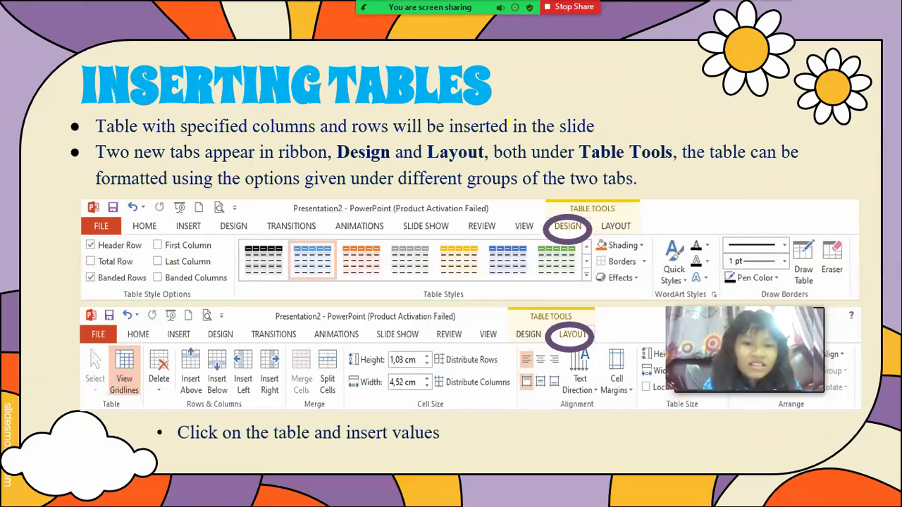
mouse_move(512, 63)
left_mouse_down()
mouse_move(87, 130)
mouse_move(509, 104)
left_mouse_up()
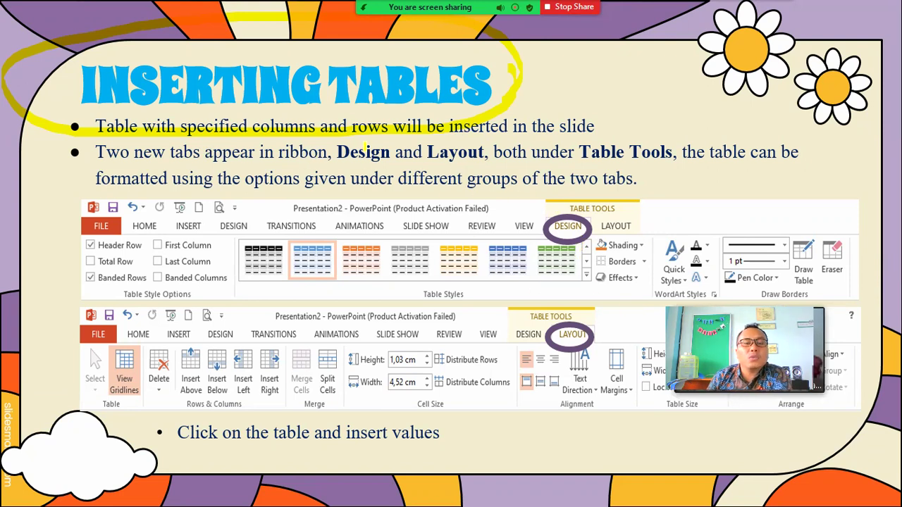
left_click_drag(300, 142, 298, 141)
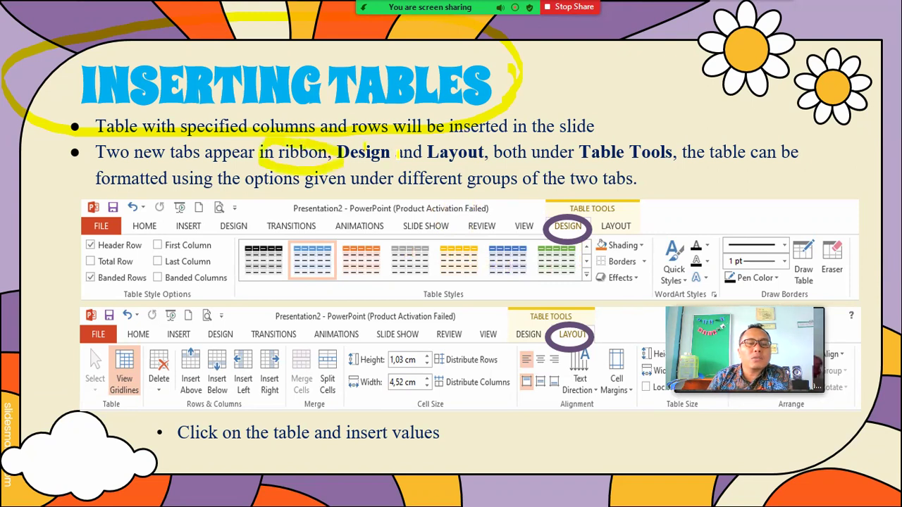
mouse_move(348, 169)
left_mouse_down()
mouse_move(481, 172)
mouse_move(423, 139)
left_mouse_up()
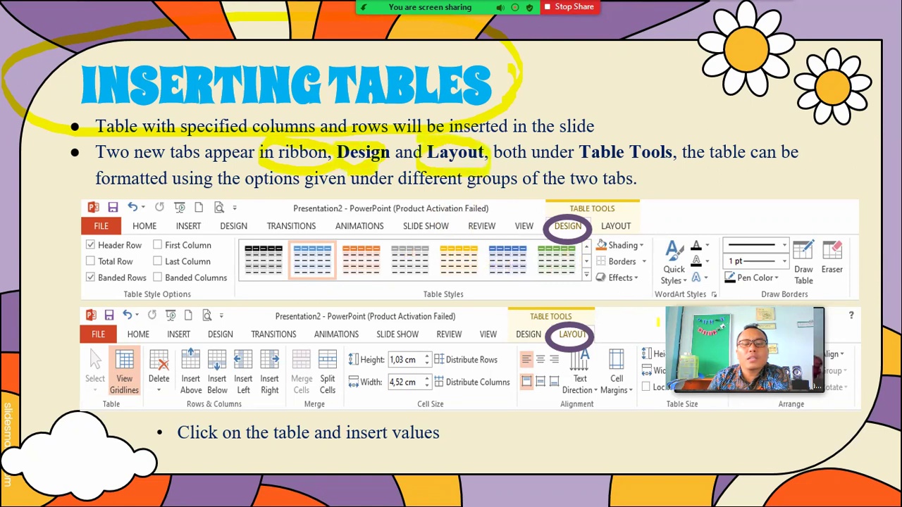
left_click_drag(601, 210, 572, 209)
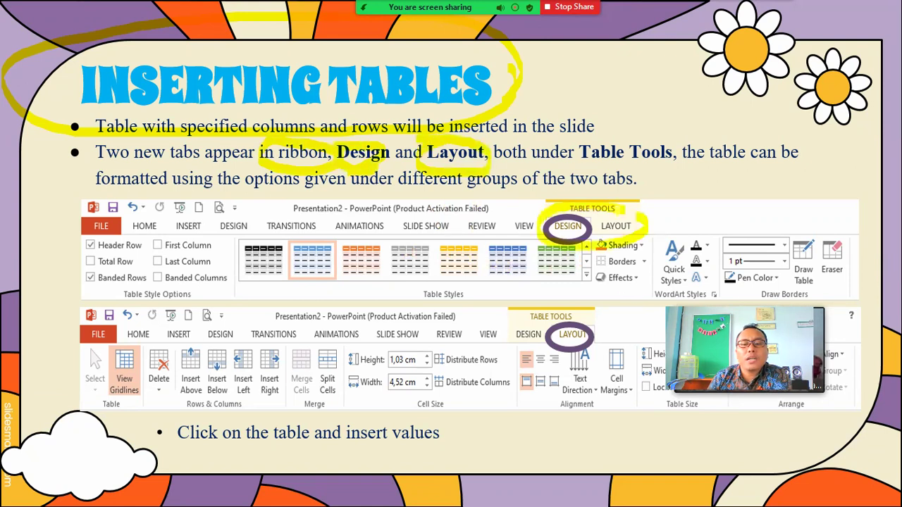
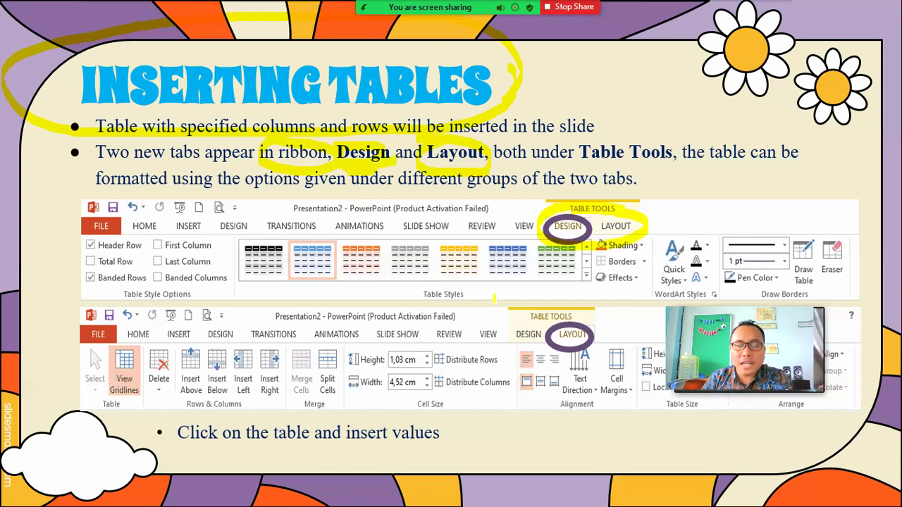
Step: Circle the table design options, Table Styles gallery and layout options on the slide in yellow ink
mouse_move(585, 214)
left_mouse_down()
mouse_move(580, 255)
mouse_move(606, 271)
left_mouse_up()
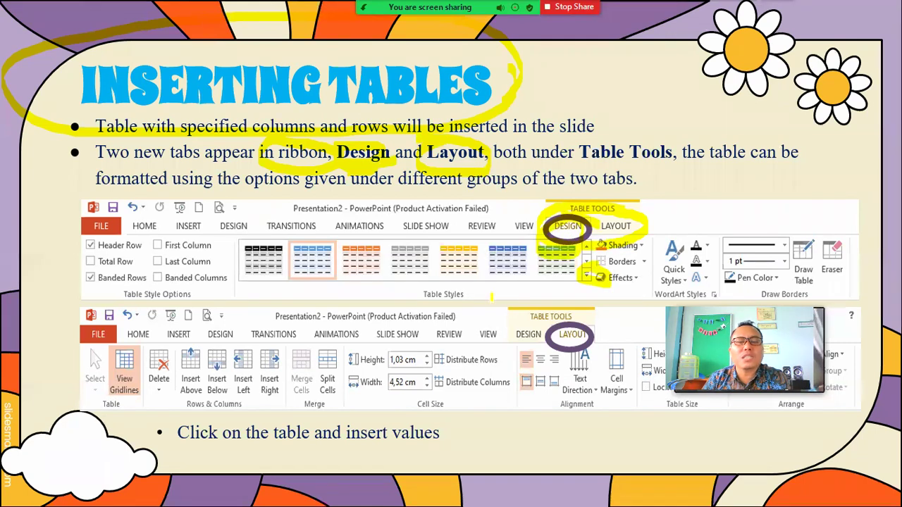
mouse_move(437, 278)
left_mouse_down()
mouse_move(320, 278)
mouse_move(267, 248)
mouse_move(438, 250)
left_mouse_up()
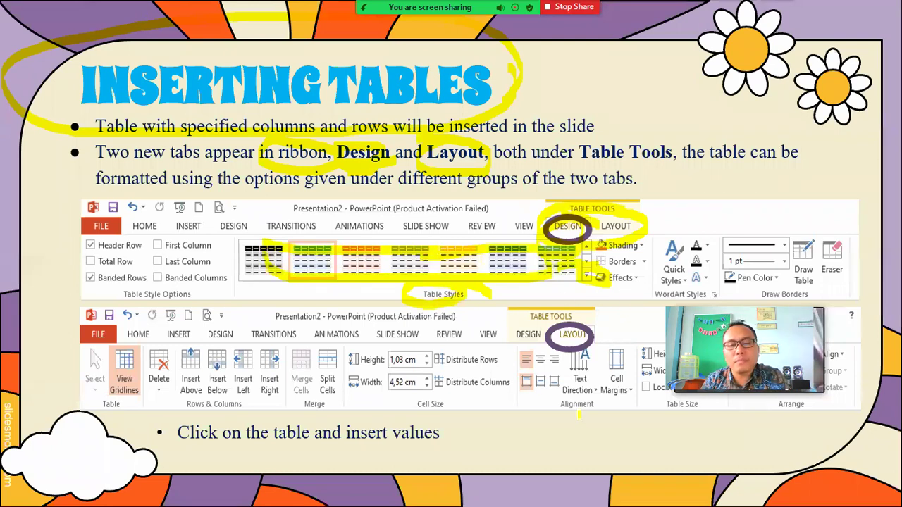
left_click_drag(598, 319, 589, 310)
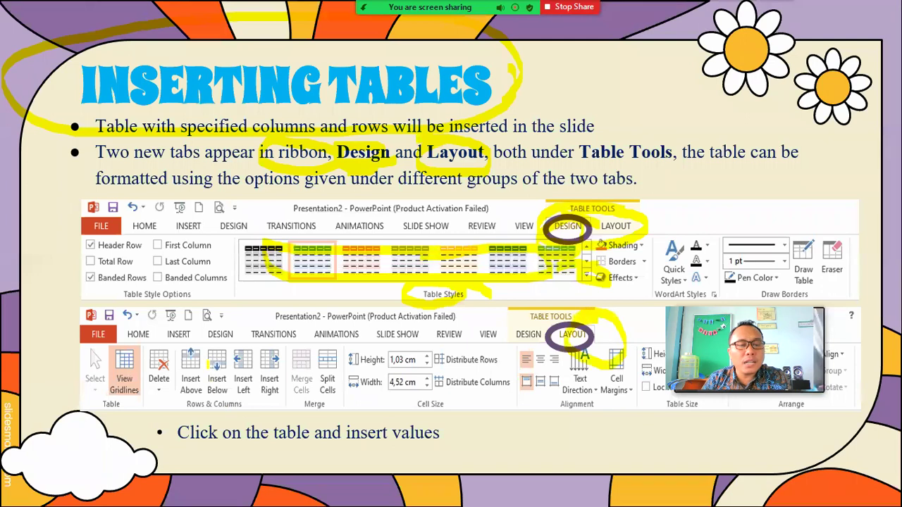
Step: Circle the Rows & Columns insert/delete commands and Cell Size settings, then advance to the Thanks! slide
mouse_move(199, 342)
left_mouse_down()
mouse_move(170, 394)
mouse_move(210, 347)
left_mouse_up()
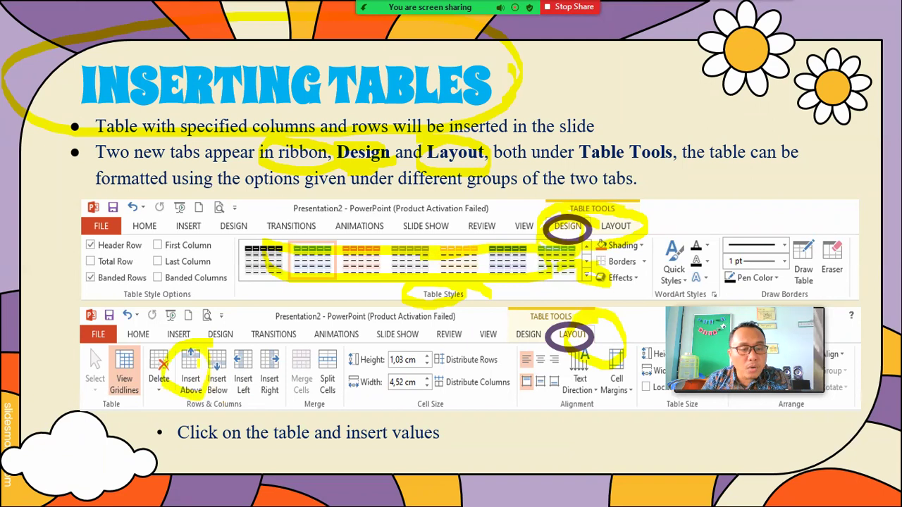
mouse_move(215, 354)
left_mouse_down()
mouse_move(216, 344)
mouse_move(280, 361)
mouse_move(289, 403)
left_mouse_up()
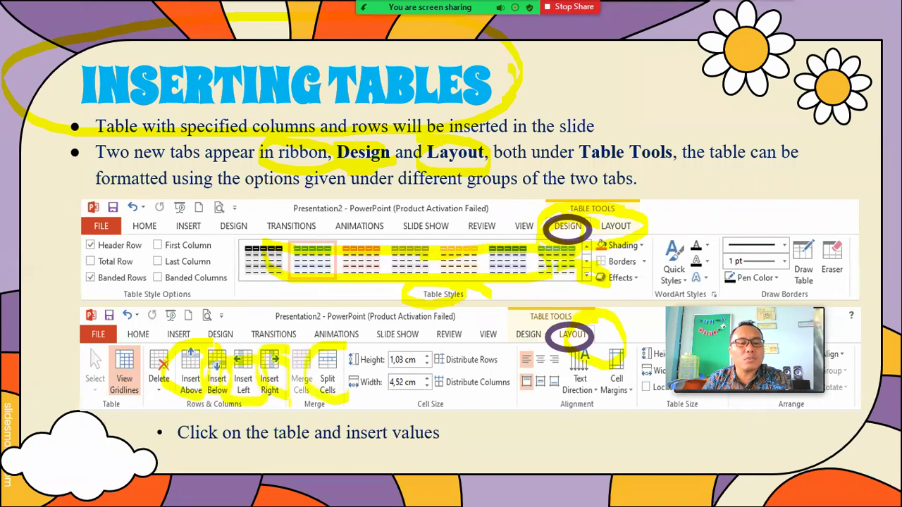
mouse_move(417, 343)
left_mouse_down()
mouse_move(355, 363)
mouse_move(413, 407)
mouse_move(431, 352)
left_mouse_up()
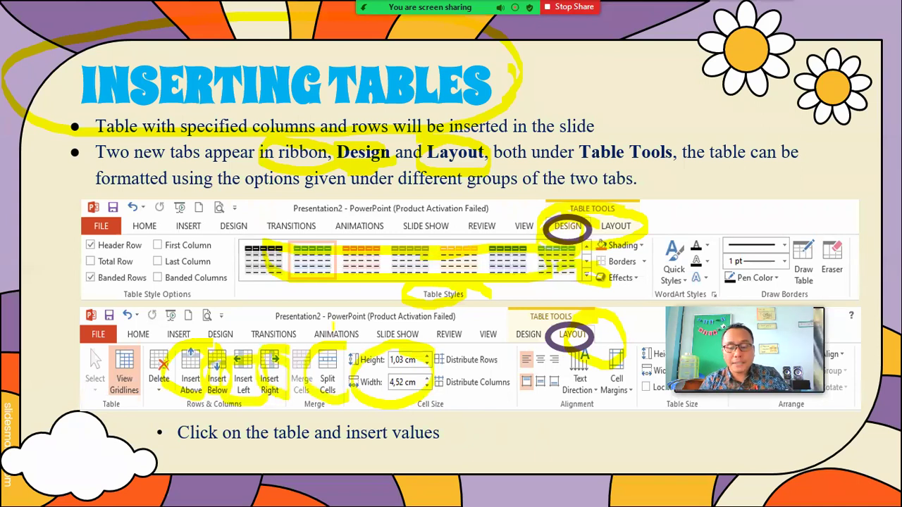
key("Right")
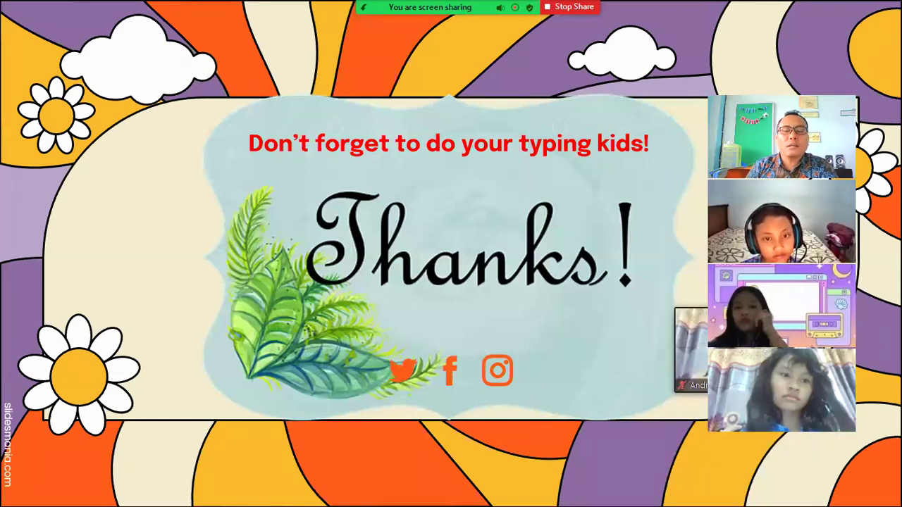
Step: End the slideshow and discard the ink annotations
key("Escape")
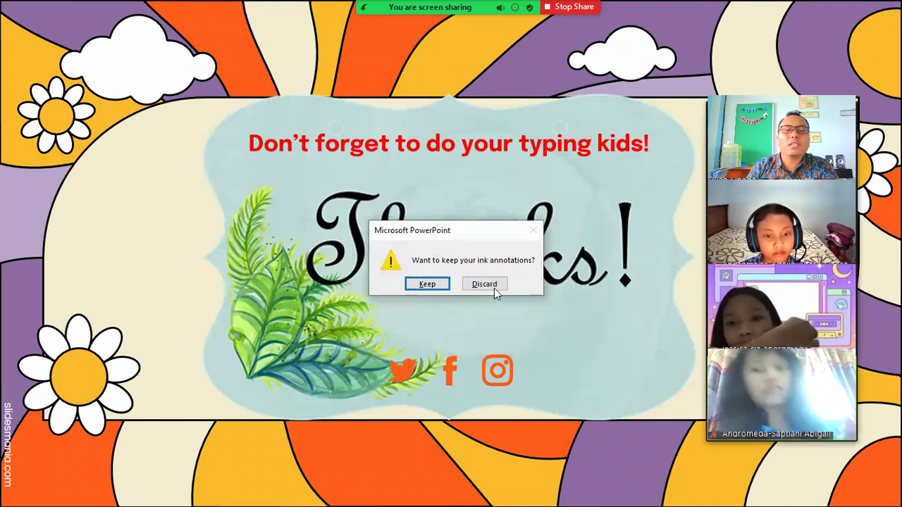
left_click(493, 287)
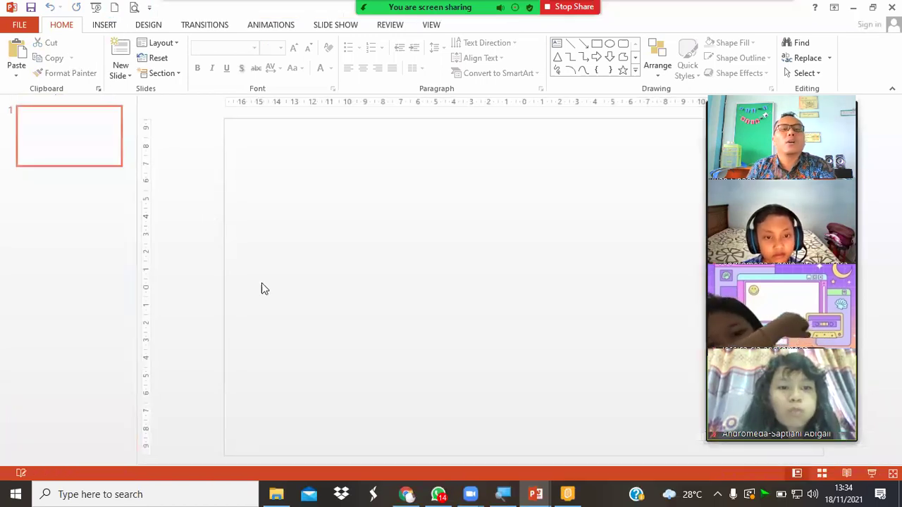
Step: Add a Blank-layout slide and delete the original title slide
left_click(120, 75)
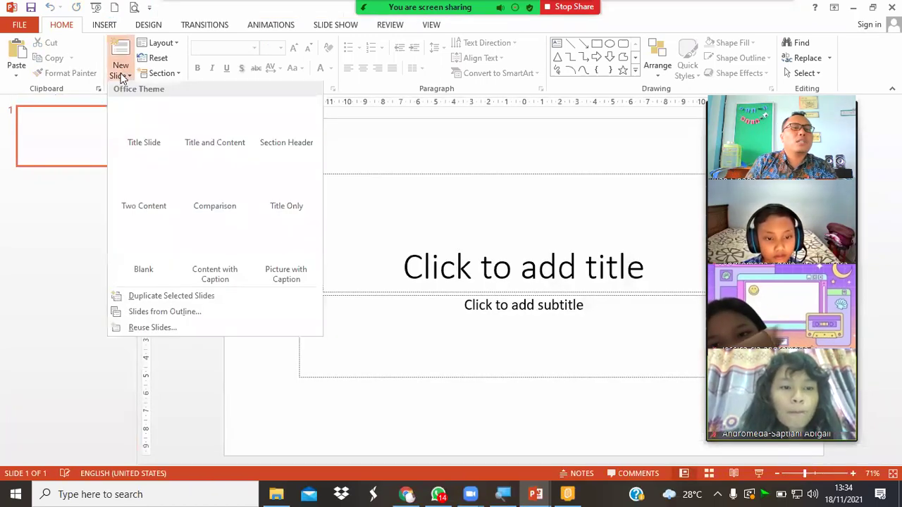
left_click(137, 253)
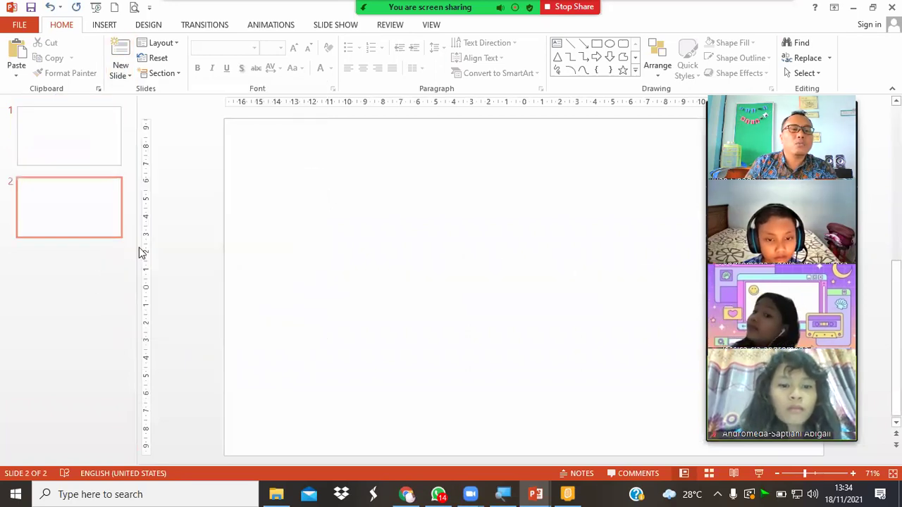
left_click(95, 150)
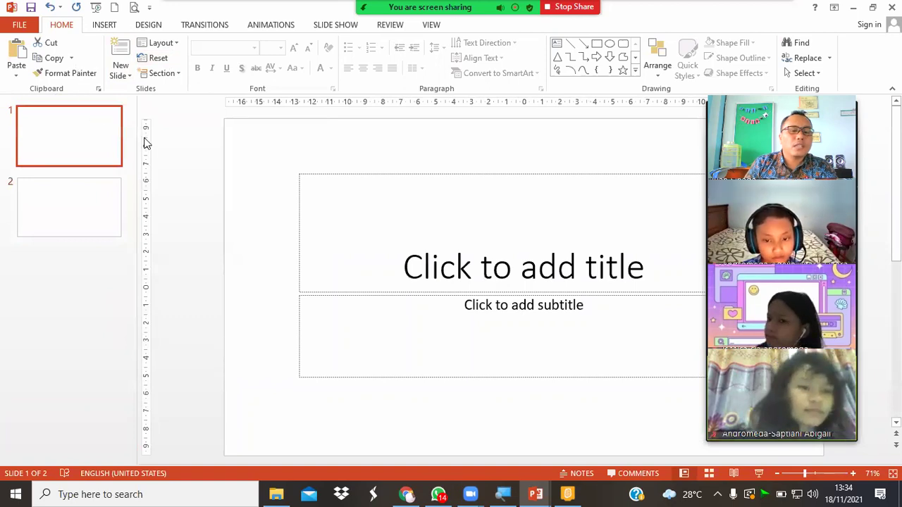
key("Delete")
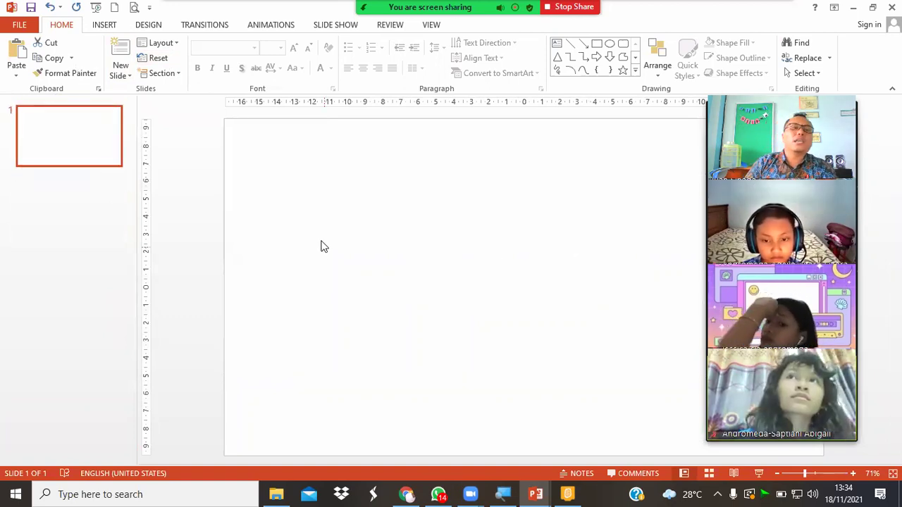
left_click(106, 25)
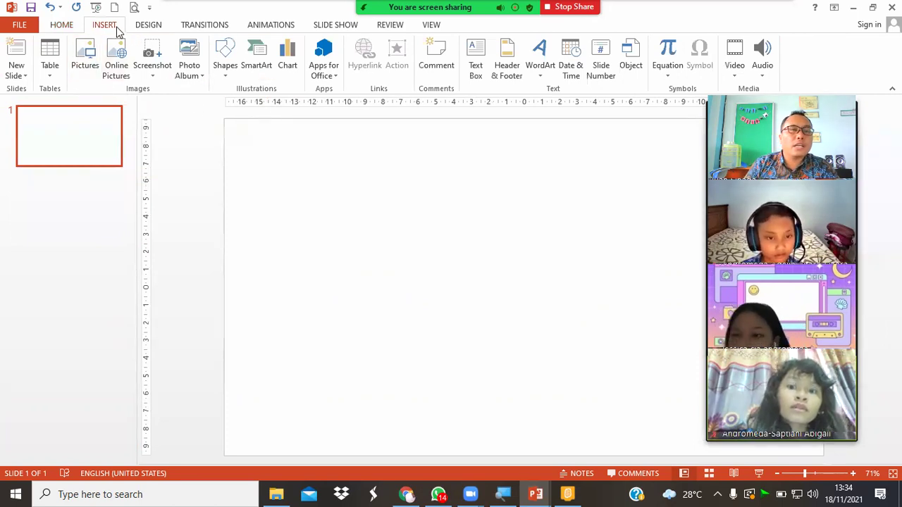
Step: Start a chart and browse the Pie, Line, Bar, Area, Scatter, Stock, Surface, Radar and Combo categories
left_click(289, 67)
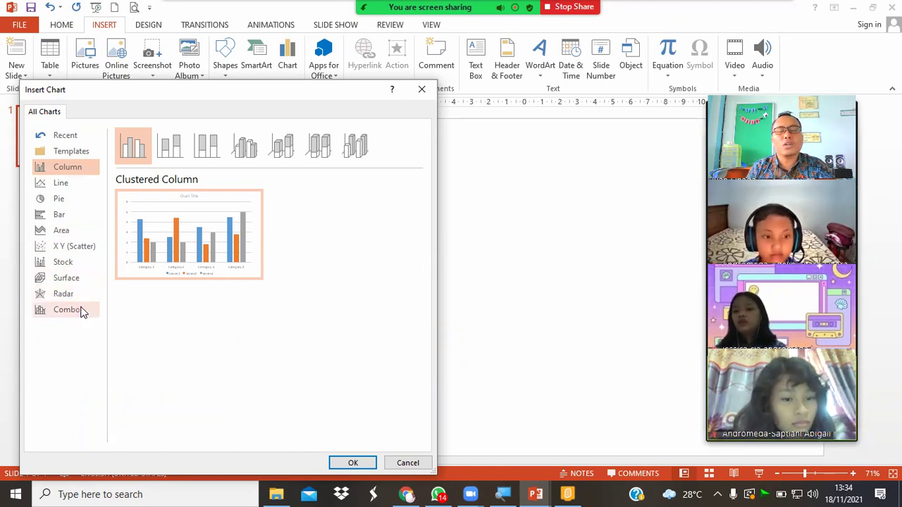
left_click(58, 197)
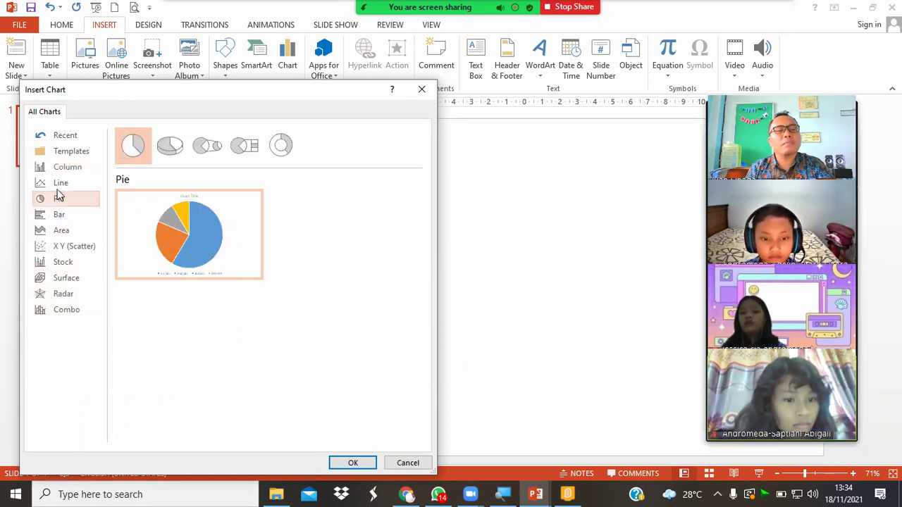
left_click(59, 182)
left_click(63, 168)
left_click(60, 215)
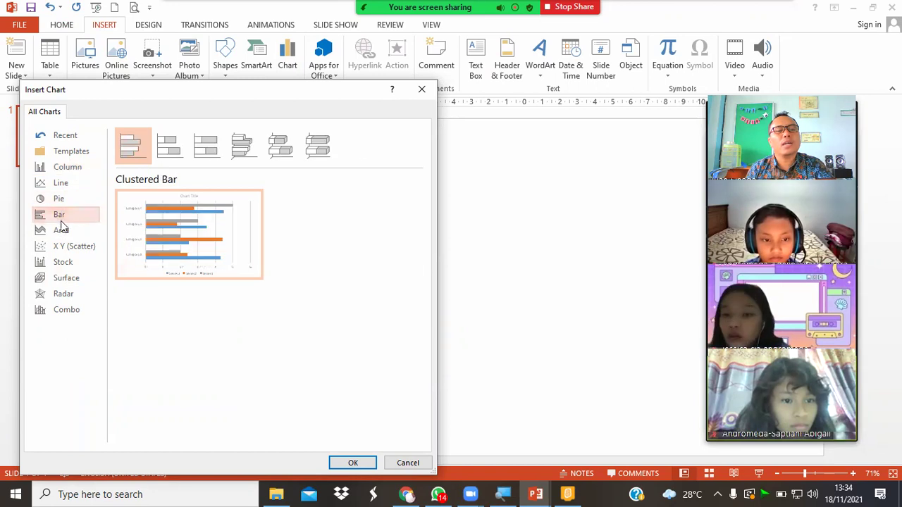
left_click(62, 230)
left_click(65, 246)
left_click(67, 263)
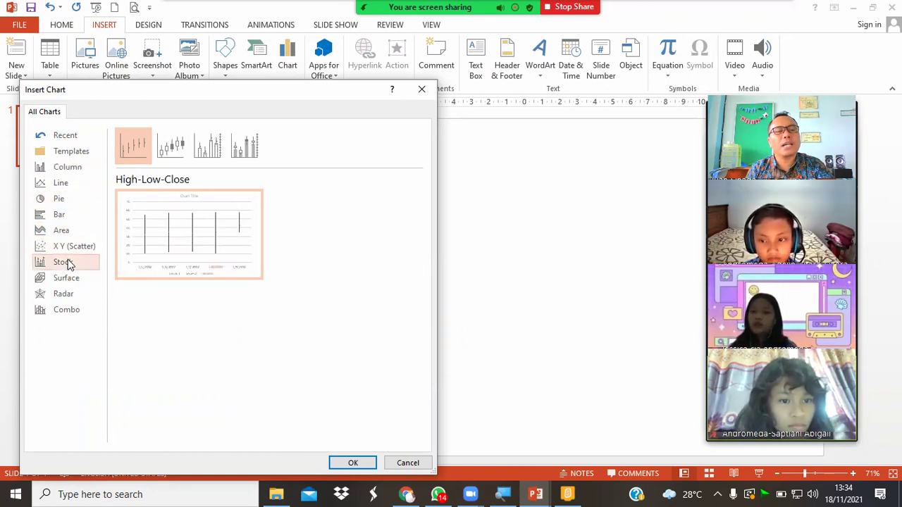
left_click(69, 279)
left_click(71, 294)
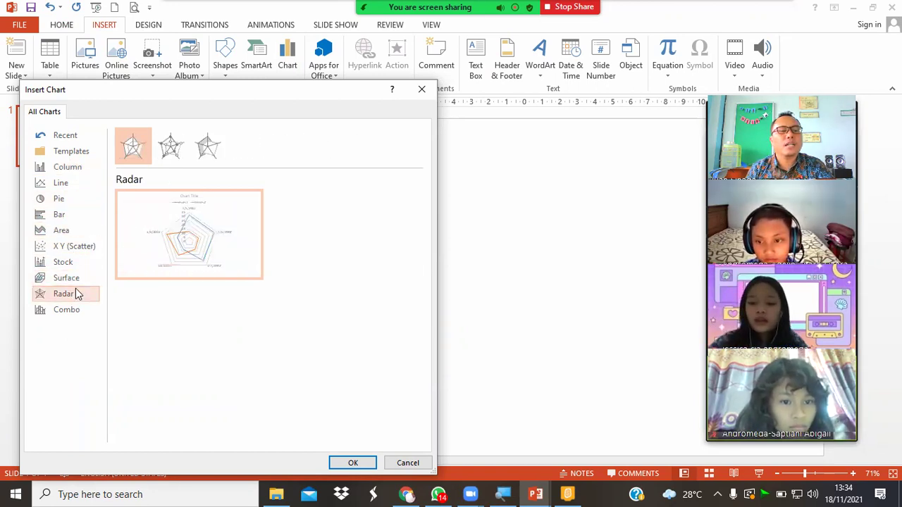
left_click(71, 309)
Step: View enlarged Radar and 3-D Surface examples, then return to the Column chart types
left_click(71, 278)
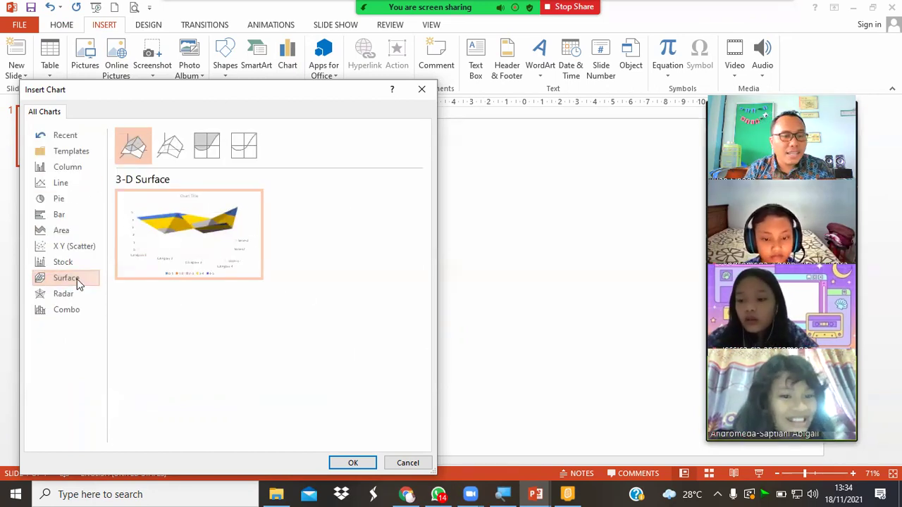
mouse_move(158, 220)
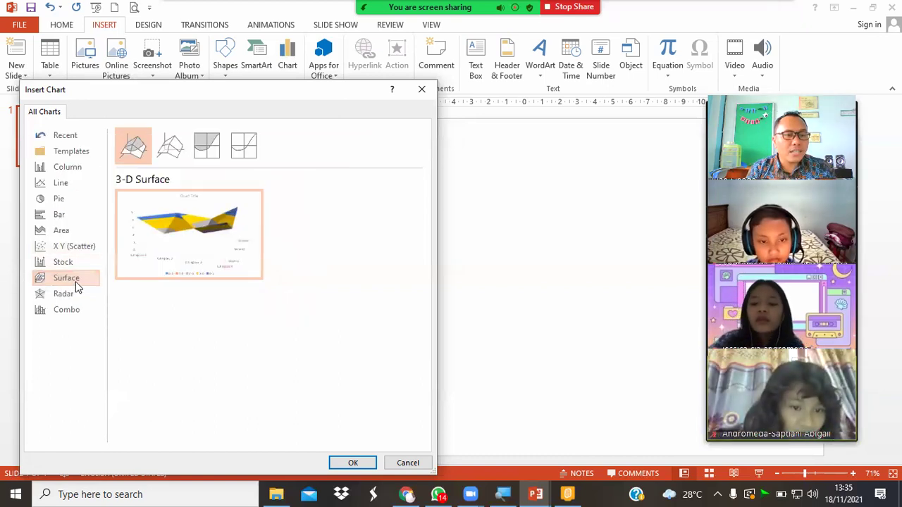
left_click(71, 293)
mouse_move(210, 248)
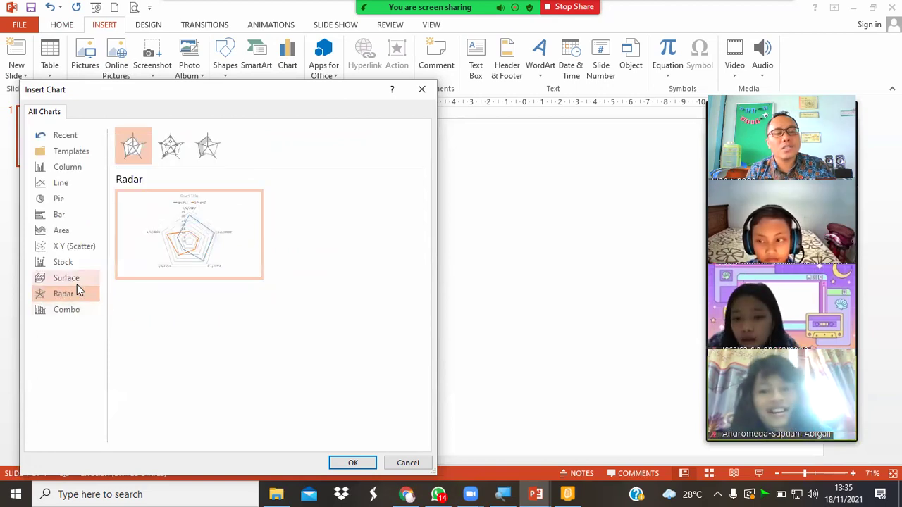
left_click(77, 280)
mouse_move(160, 247)
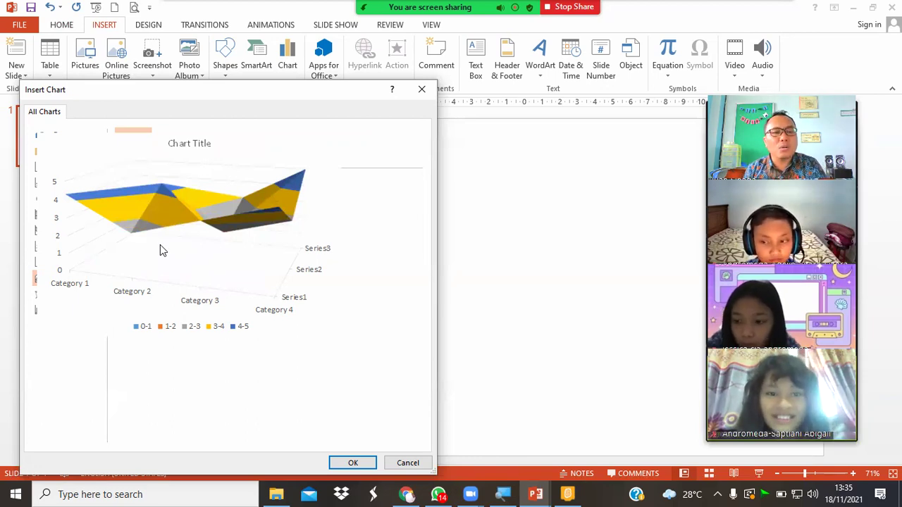
left_click(63, 168)
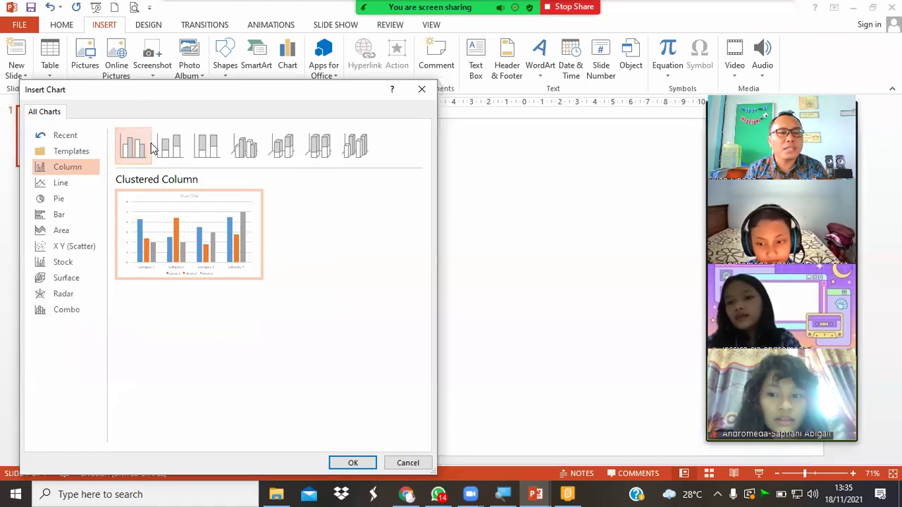
Step: Compare Pie, Bar and the Clustered, Stacked and 100% Stacked Column chart previews
left_click(63, 198)
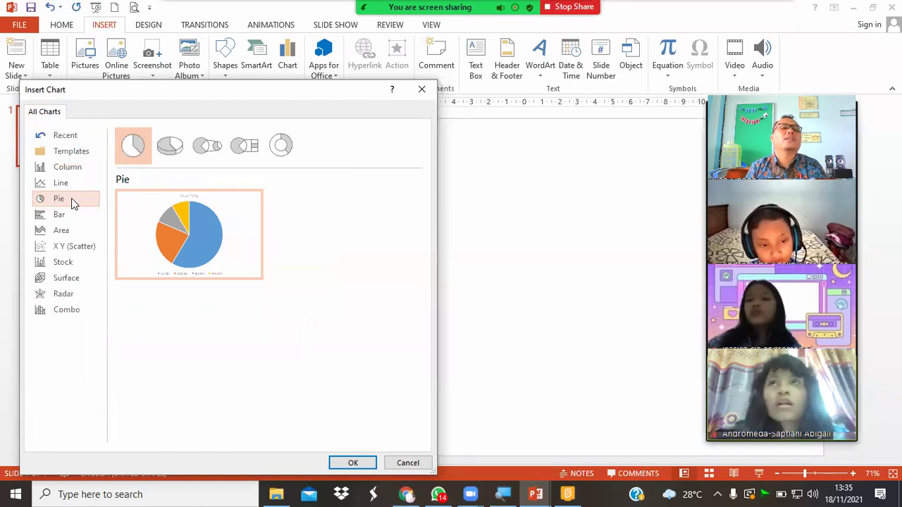
left_click(68, 216)
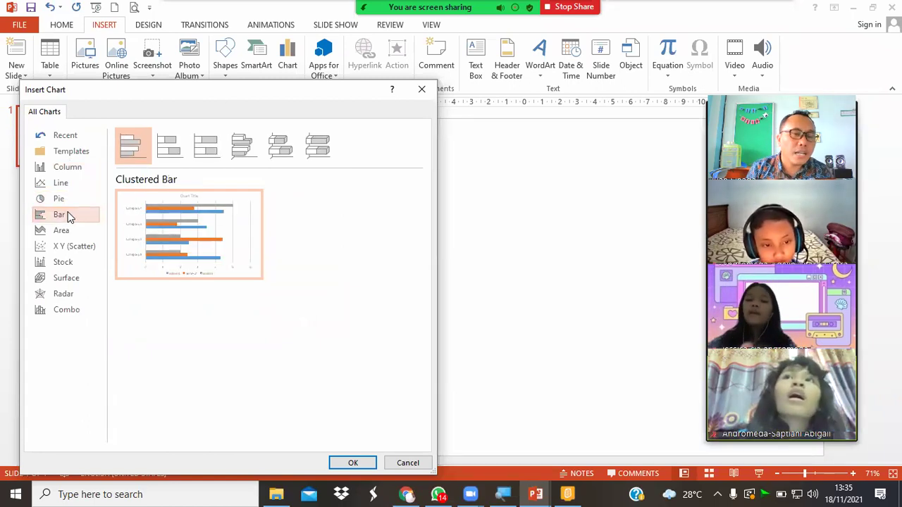
left_click(71, 173)
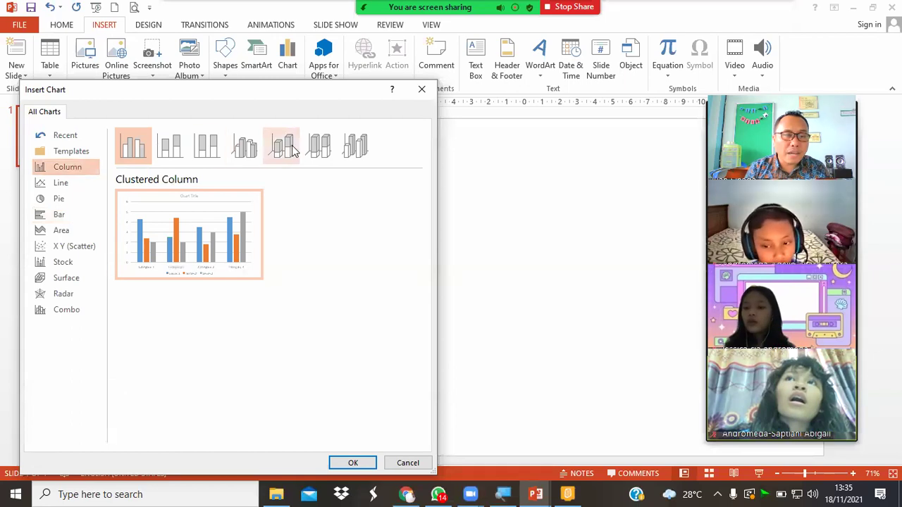
left_click(295, 154)
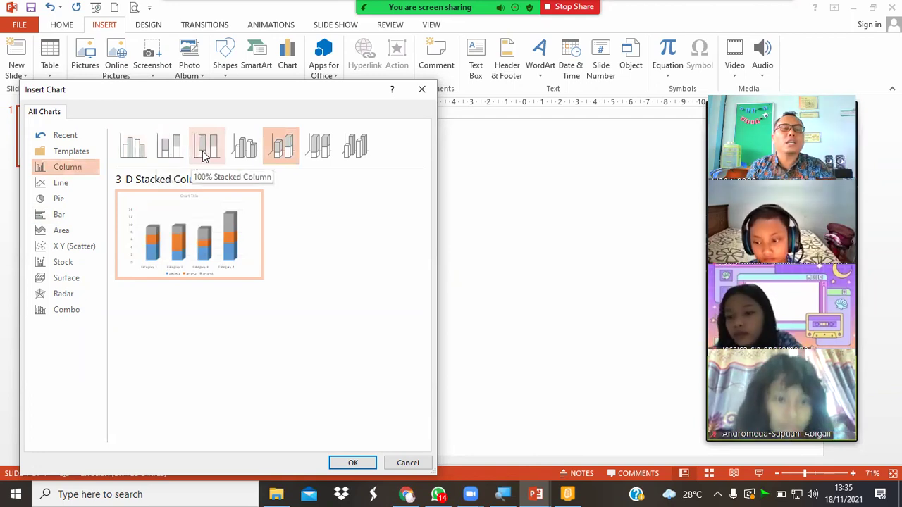
left_click(145, 154)
left_click(174, 156)
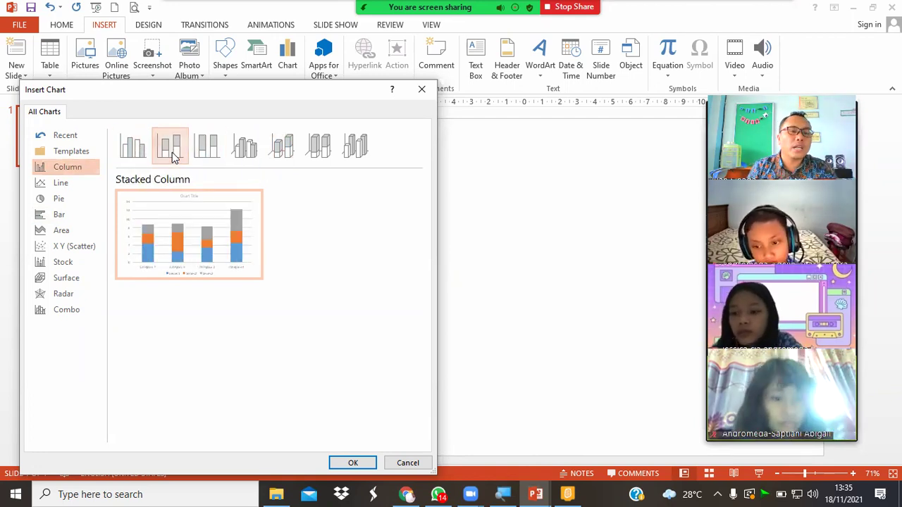
left_click(208, 153)
Step: Compare the 3-D column variants and insert a 3-D 100% Stacked Column chart
left_click(251, 153)
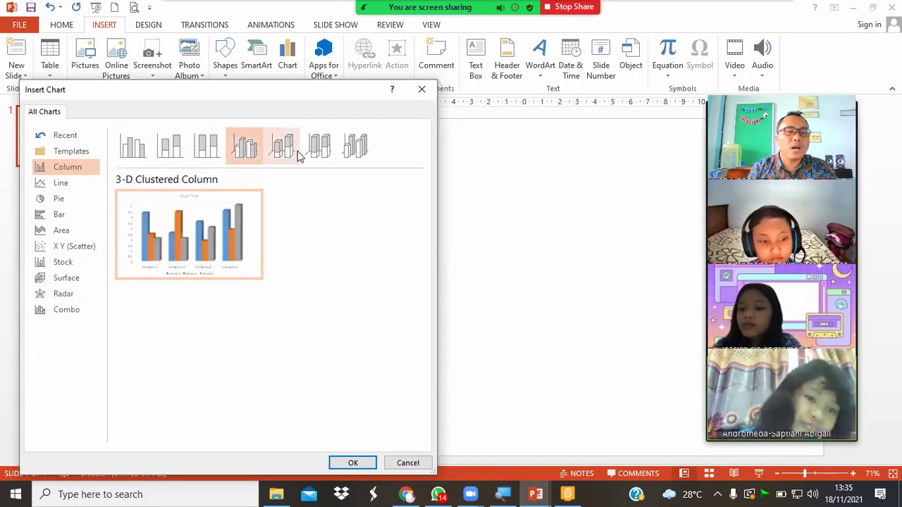
left_click(298, 154)
left_click(327, 154)
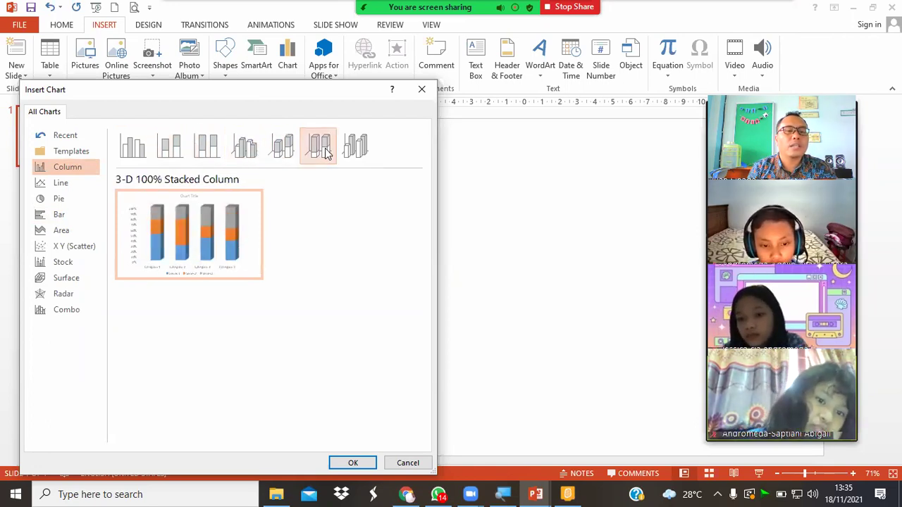
left_click(354, 148)
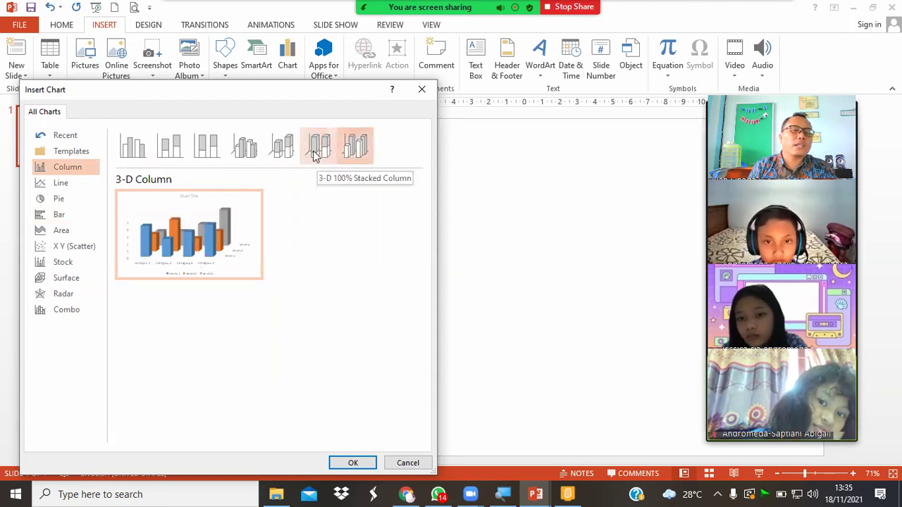
left_click(315, 151)
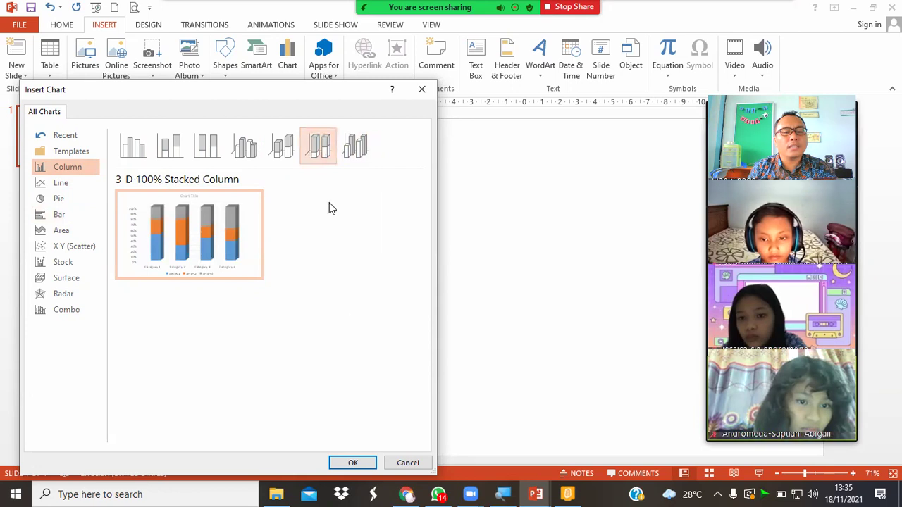
left_click(352, 464)
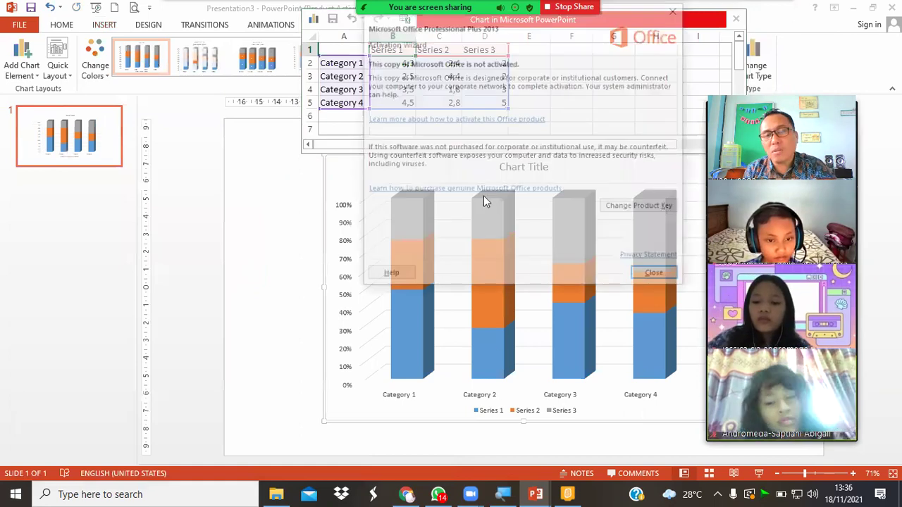
Step: Dismiss the activation notice, move the chart data sheet to the upper left, and select cell A2
left_click(662, 275)
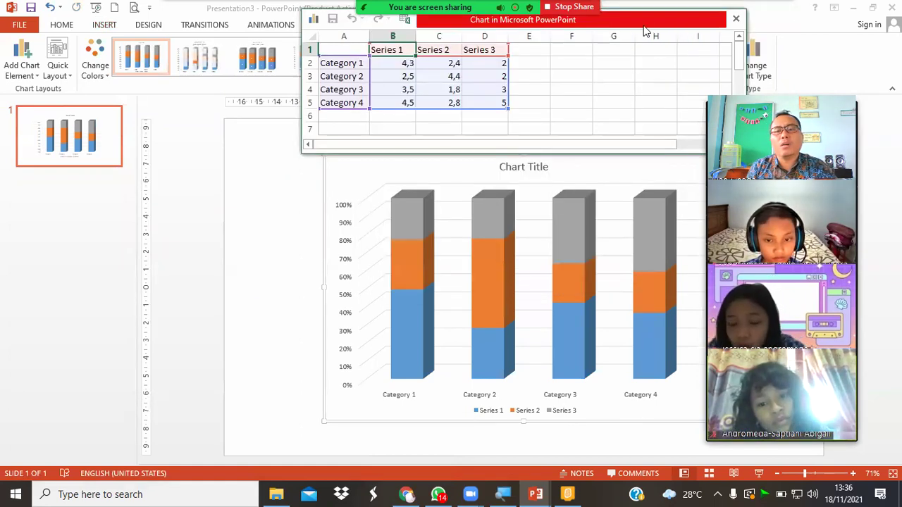
left_click_drag(644, 28, 201, 126)
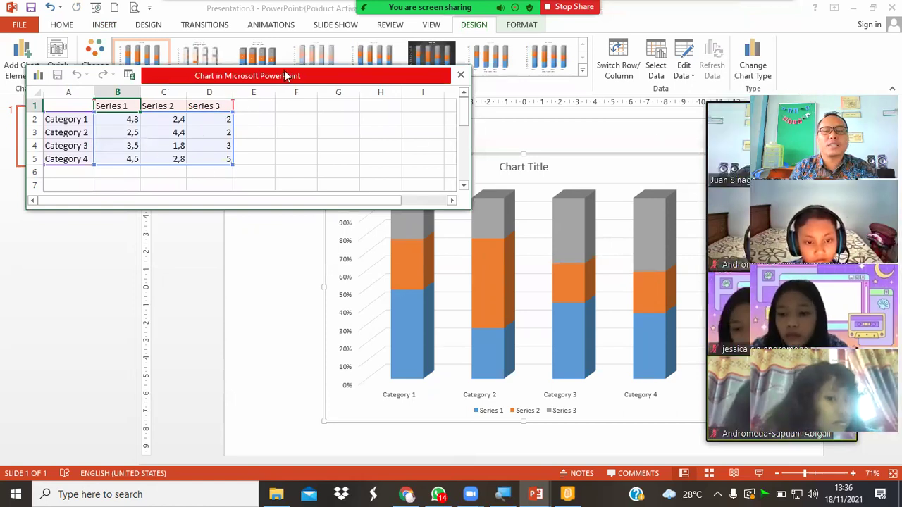
left_click_drag(285, 75, 298, 45)
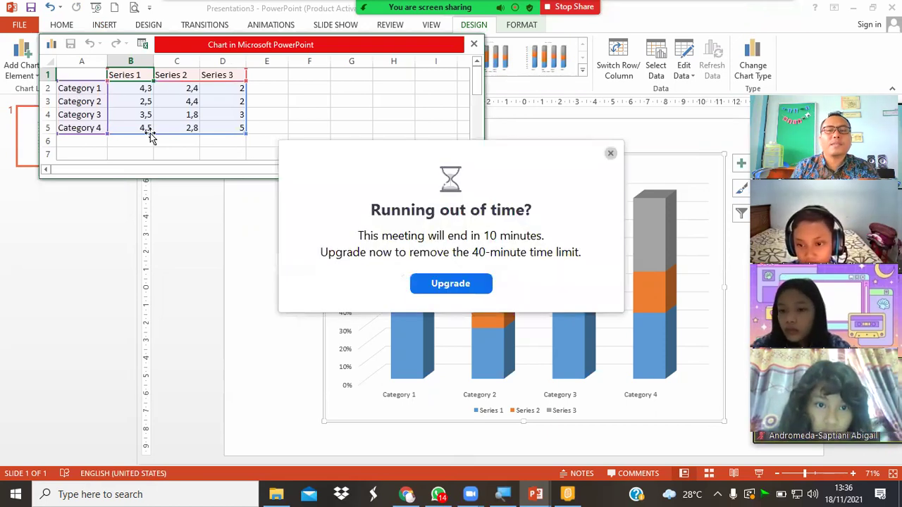
left_click(91, 92)
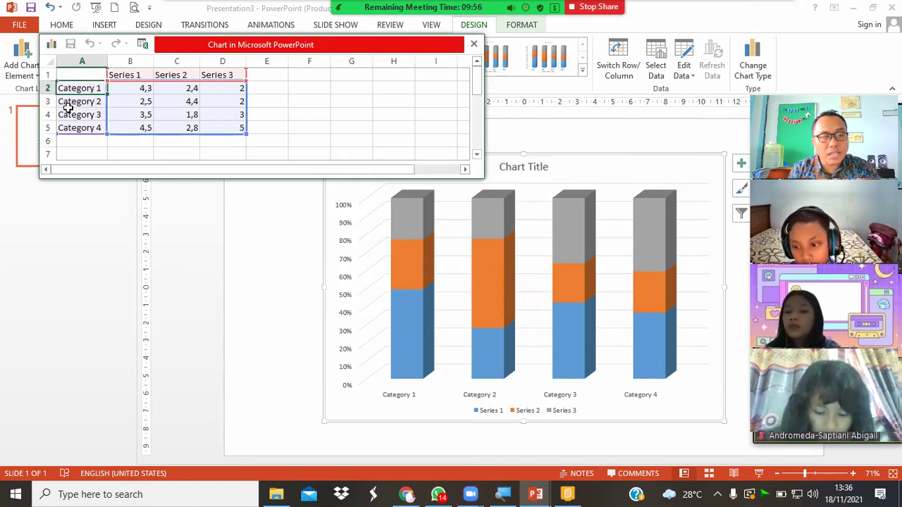
key("ctrl")
key("ctrl")
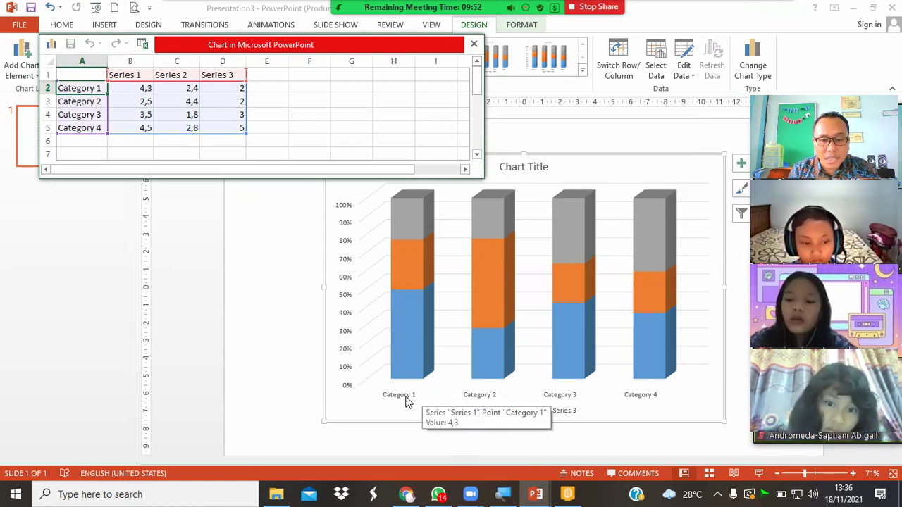
key("ctrl")
key("ctrl")
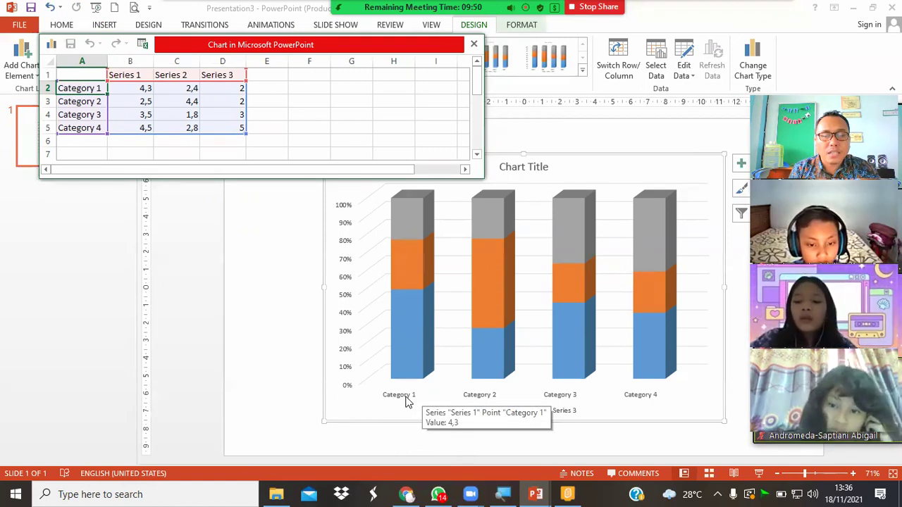
key("ctrl")
key("ctrl")
key("ctrl")
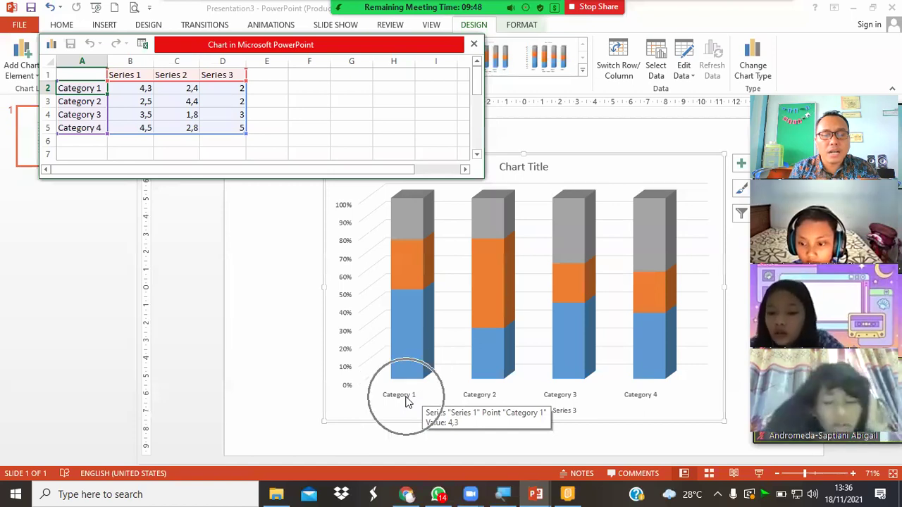
key("ctrl")
key("ctrl")
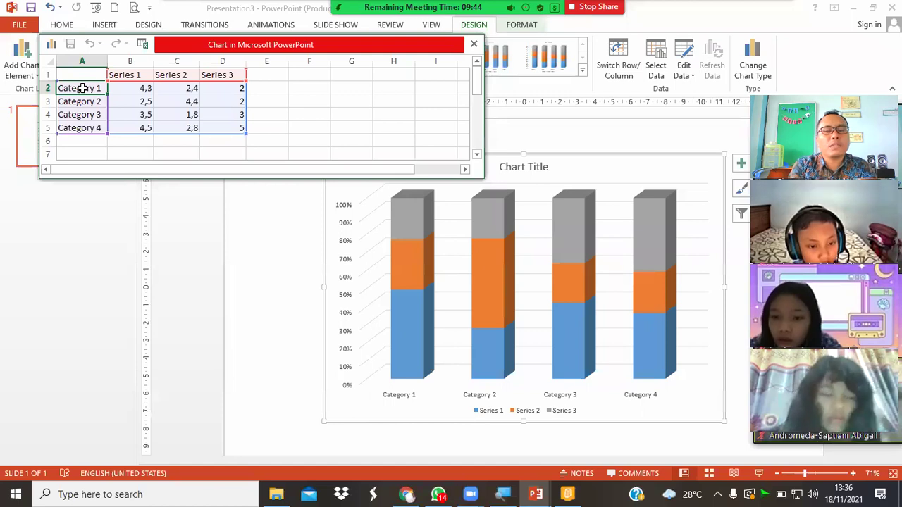
Step: Enter Andromeda, MilkyWay and Elliptical in A2–A4, then select the Category 4 label in A5
type("Andromeda")
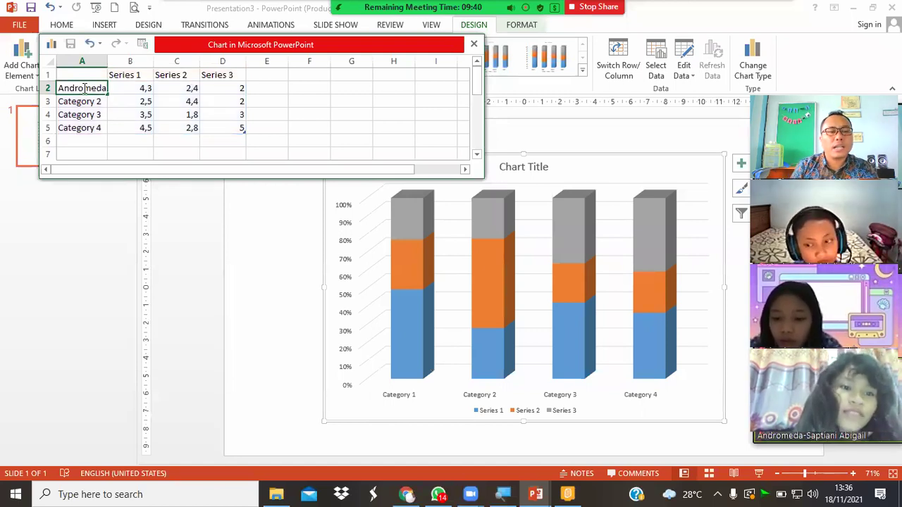
mouse_move(405, 401)
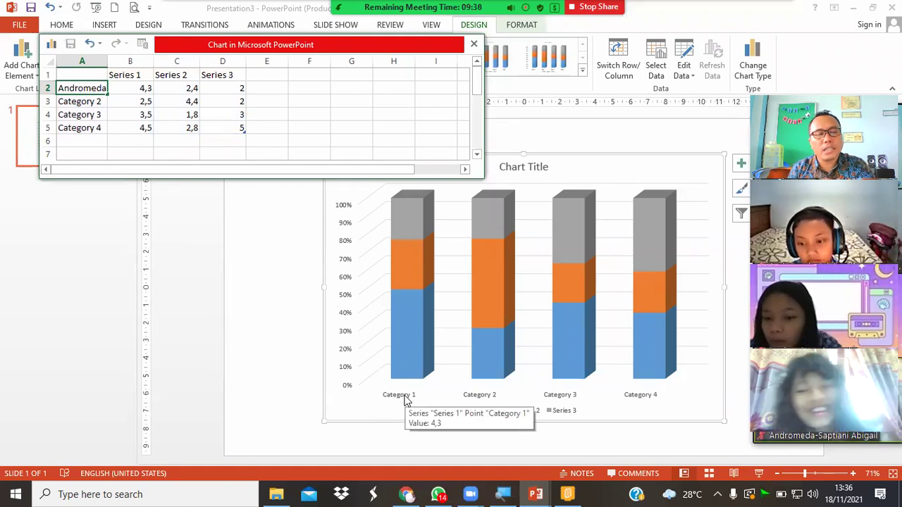
key("ctrl")
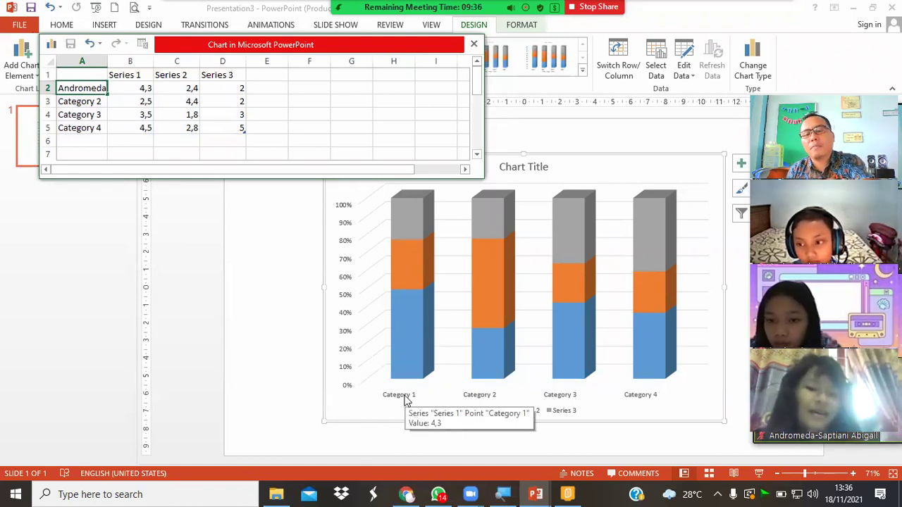
key("Return")
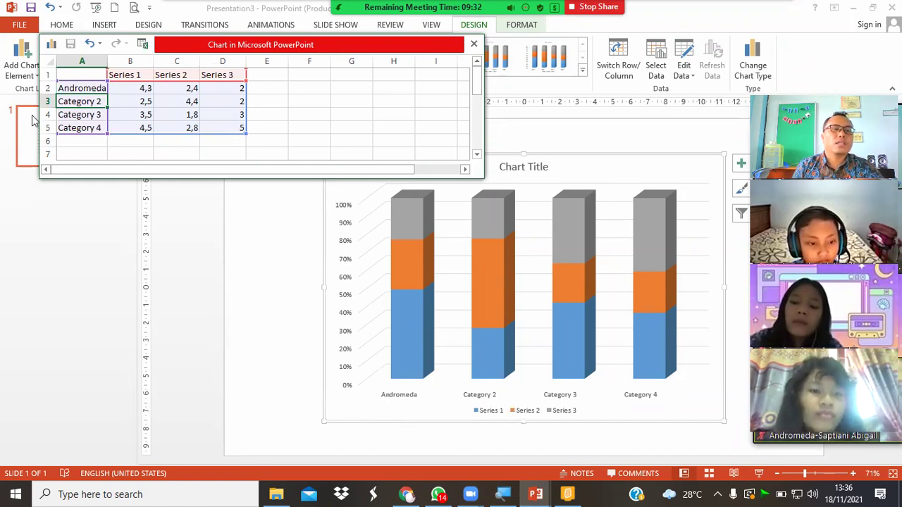
type("MilkyWay")
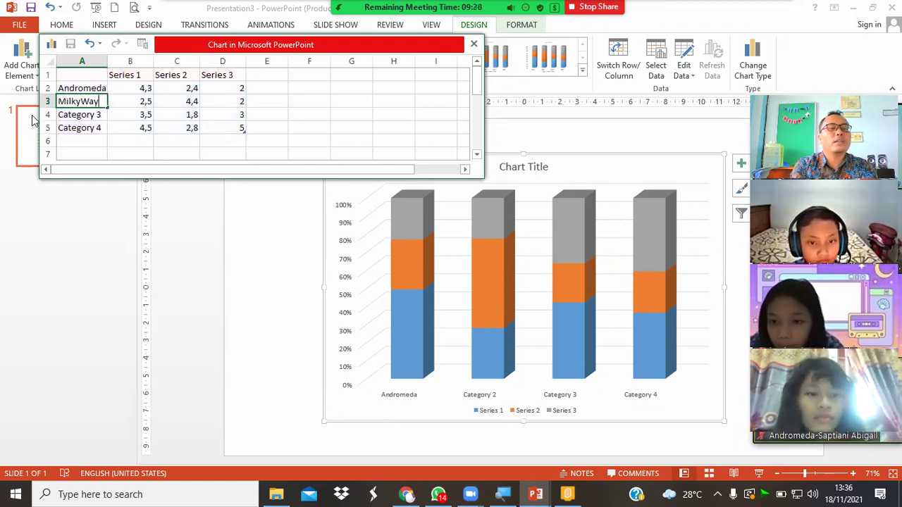
key("Return")
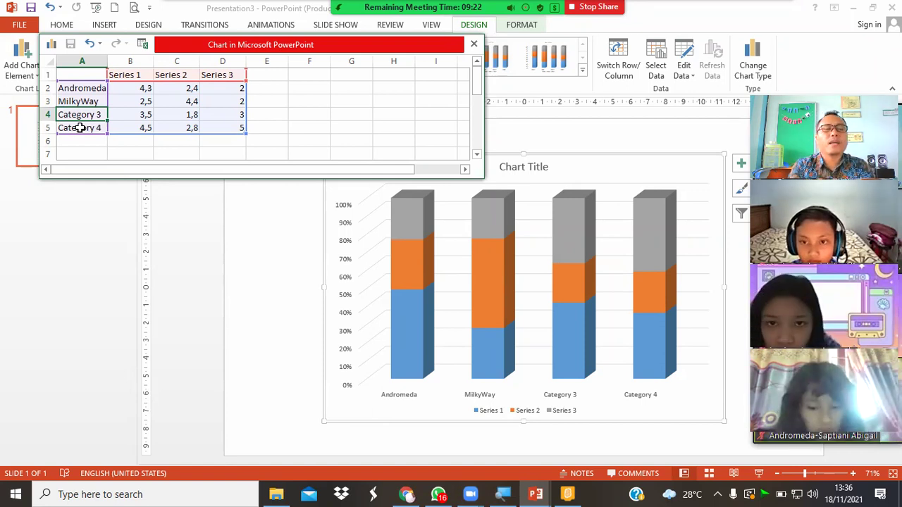
type("Elliptical")
left_click(80, 127)
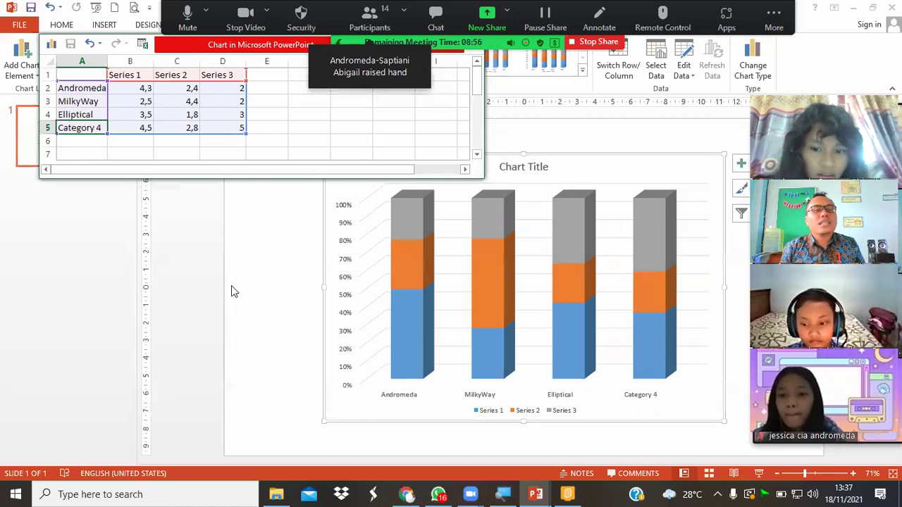
left_click(116, 127)
left_click(90, 127)
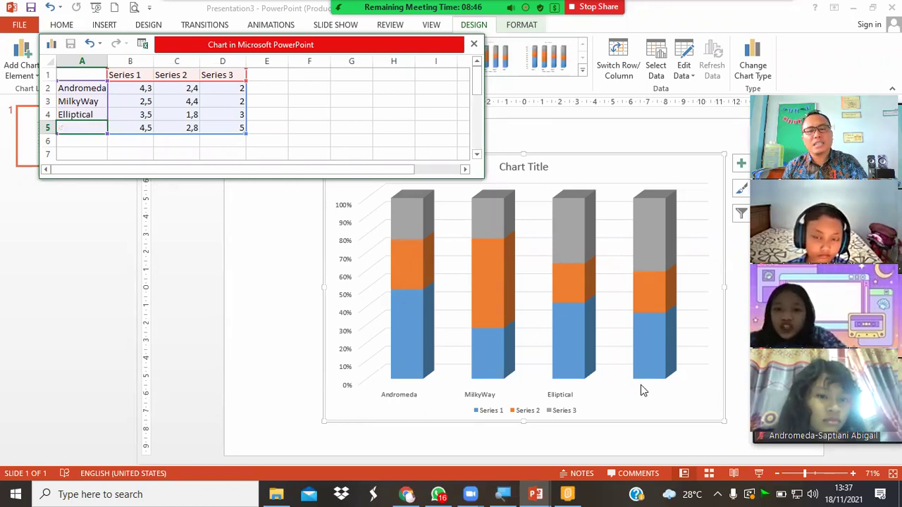
Step: Clear Category 4's Series 1–3 values in B5:D5, then select the empty cell A5
left_click(655, 390)
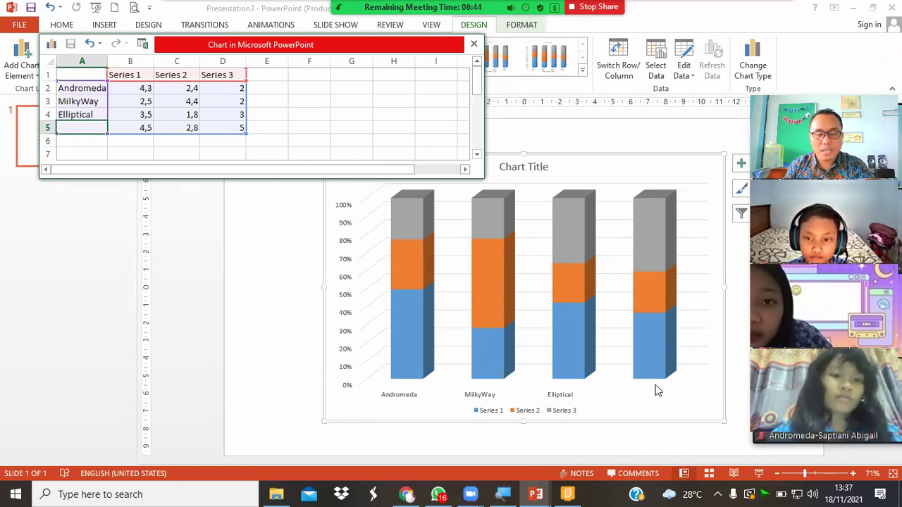
left_click(655, 389)
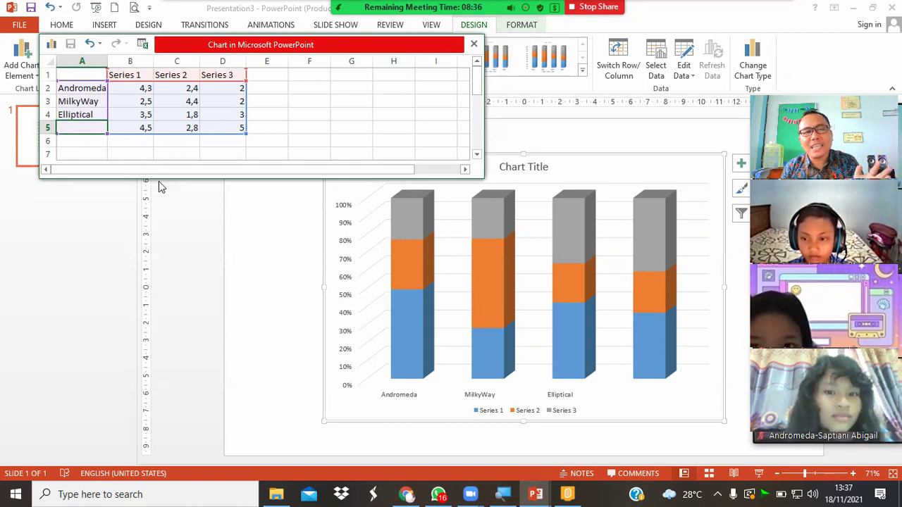
left_click(142, 127)
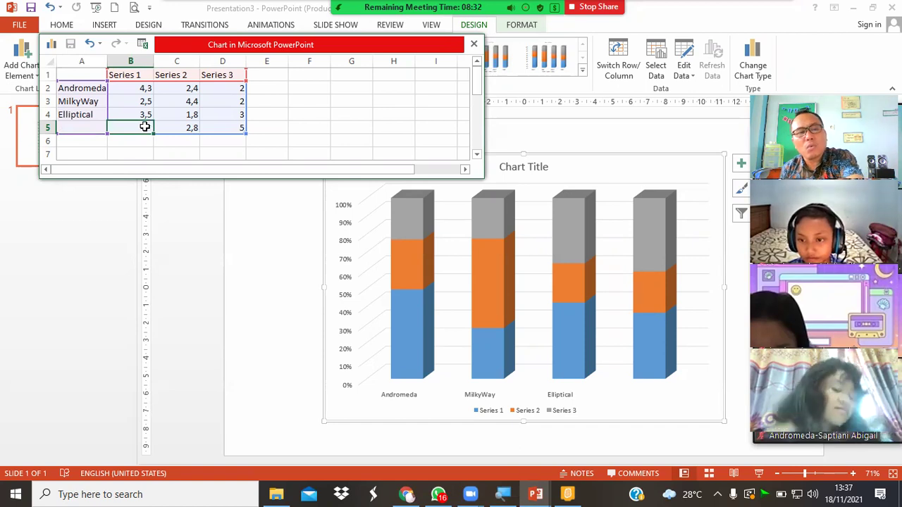
key("Delete")
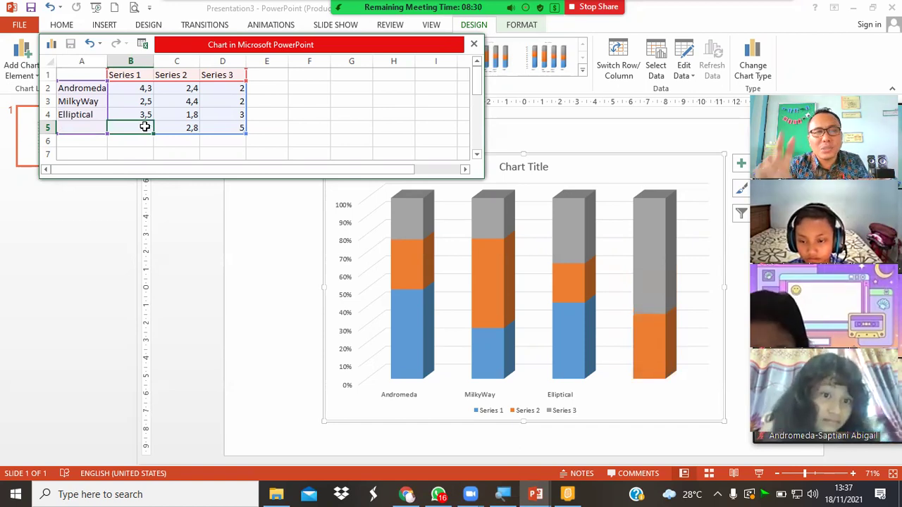
key("Right")
key("Delete")
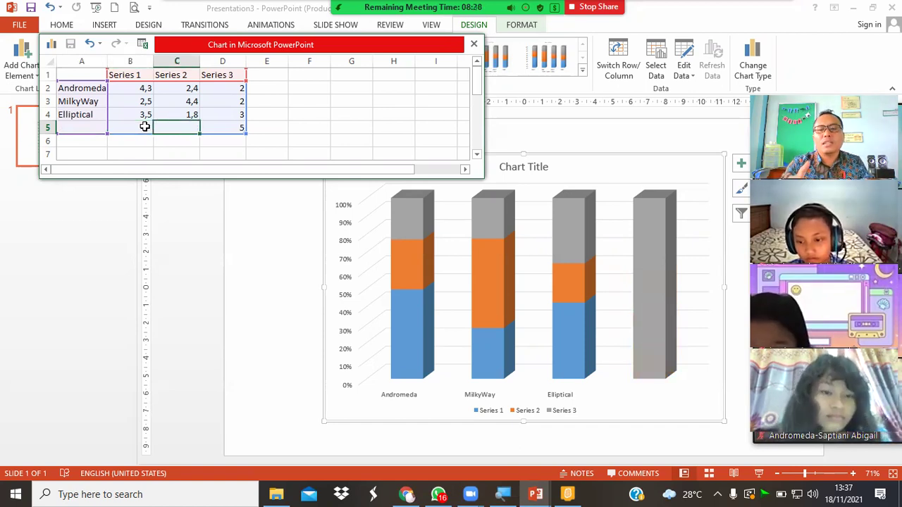
key("Right")
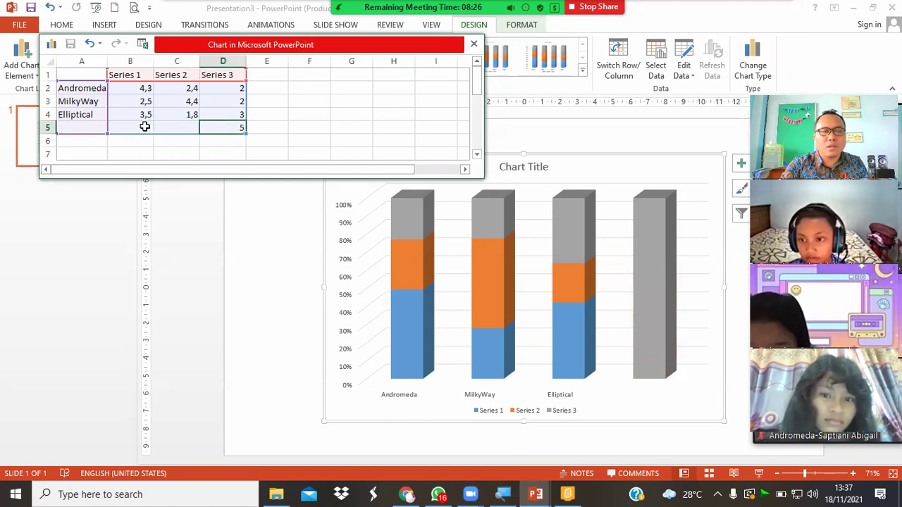
key("Delete")
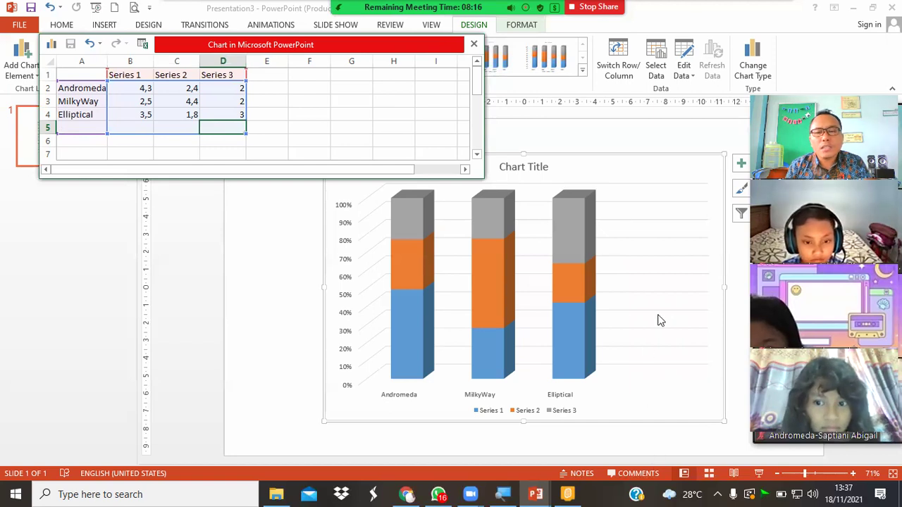
key("ctrl")
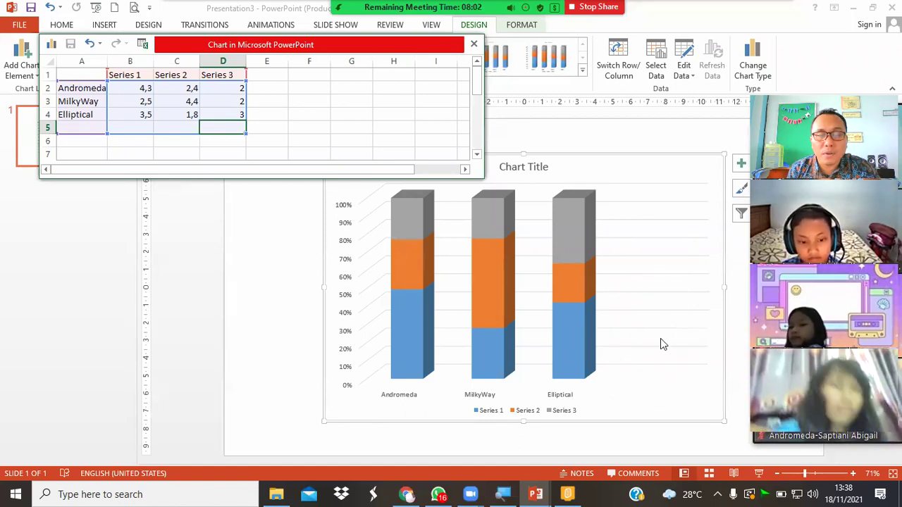
left_click(74, 129)
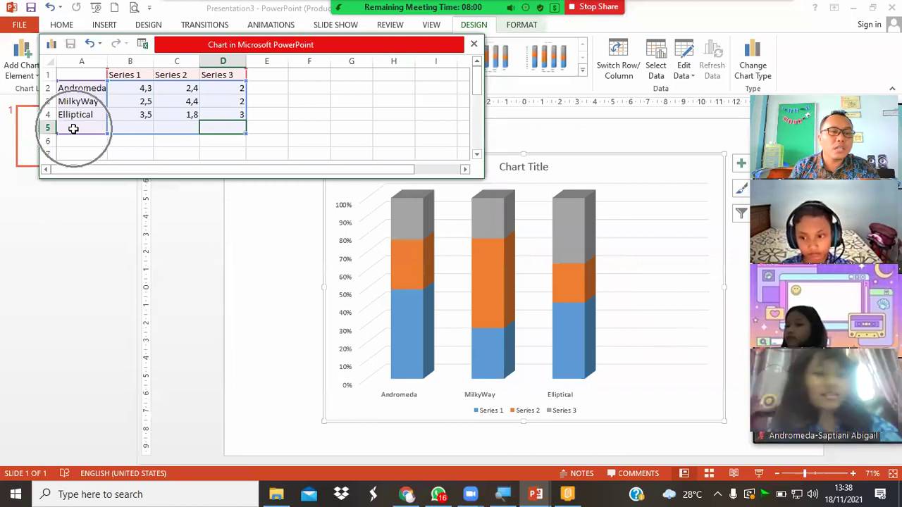
left_click(74, 129)
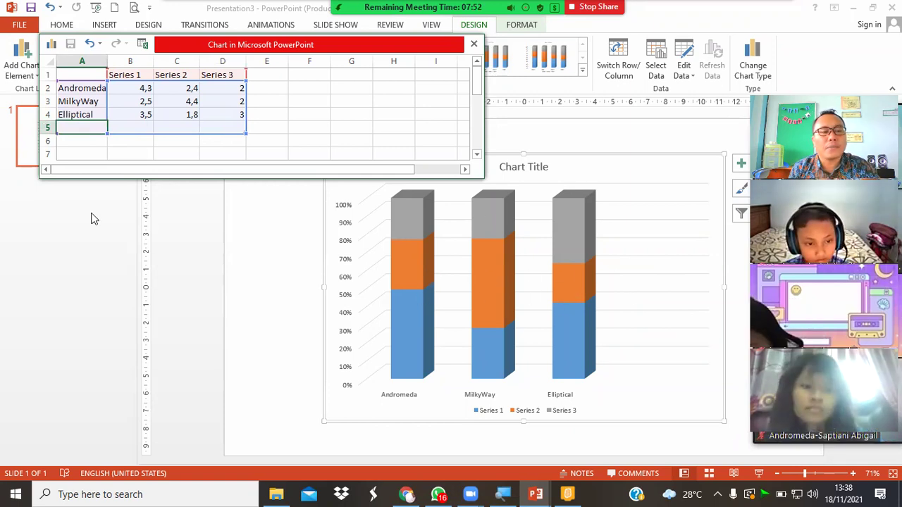
Step: Delete the empty row 5 from the chart data and return to the data sheet
left_click(45, 127)
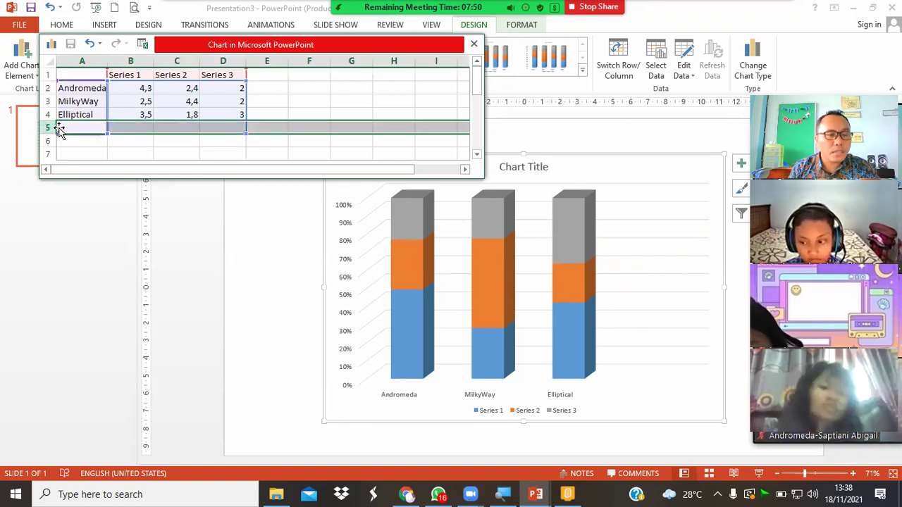
right_click(47, 127)
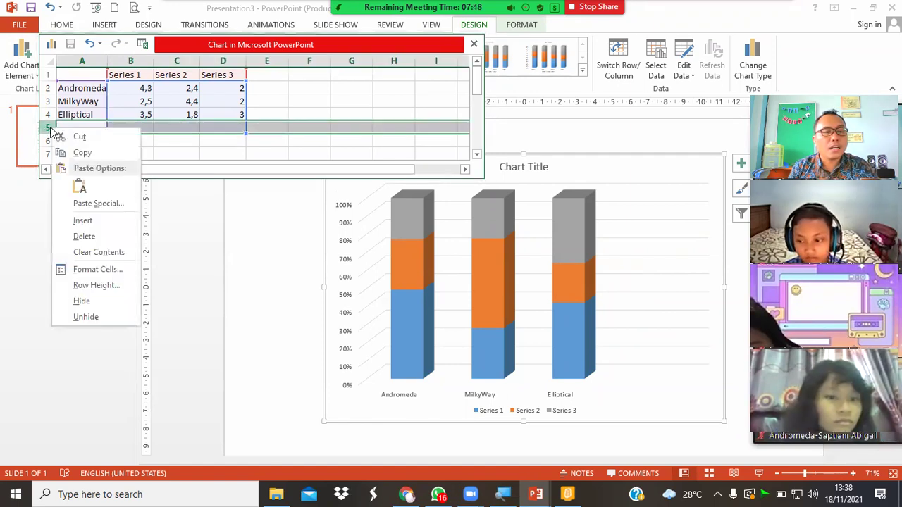
left_click(84, 238)
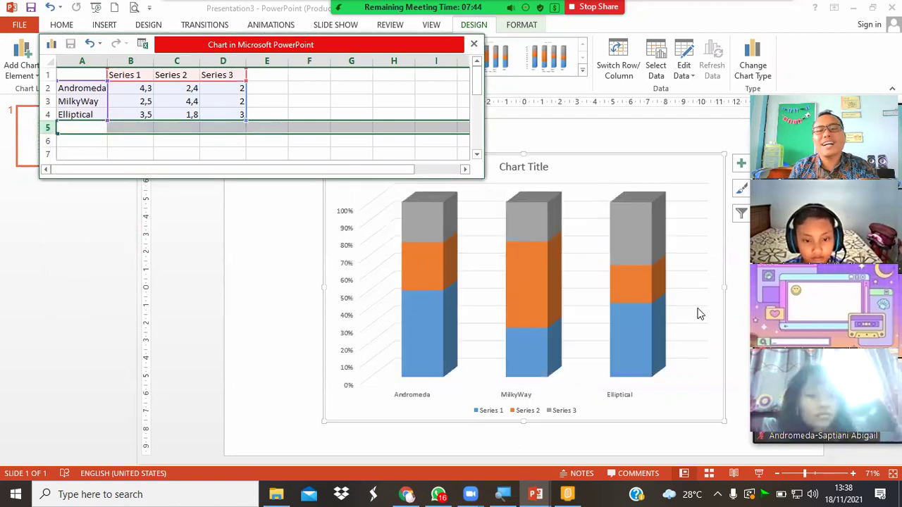
mouse_move(687, 305)
left_mouse_down()
mouse_move(417, 307)
mouse_move(507, 291)
left_mouse_up()
left_click(192, 101)
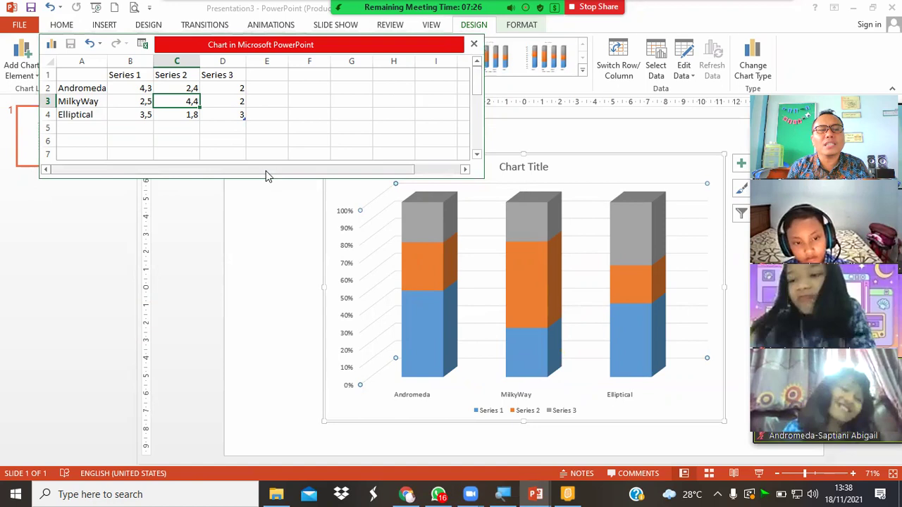
Step: Add the Pluto row in A5 with Series values 3, 2 and 4
left_click(76, 126)
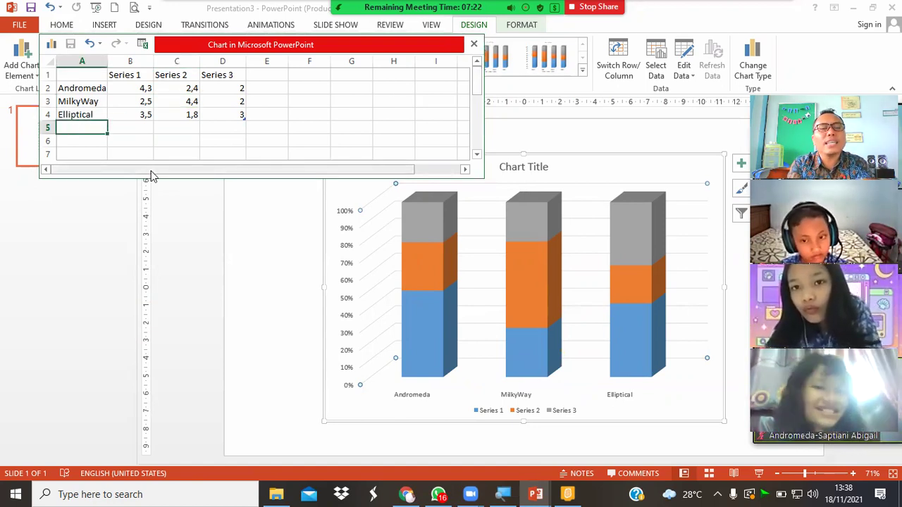
left_click(84, 122)
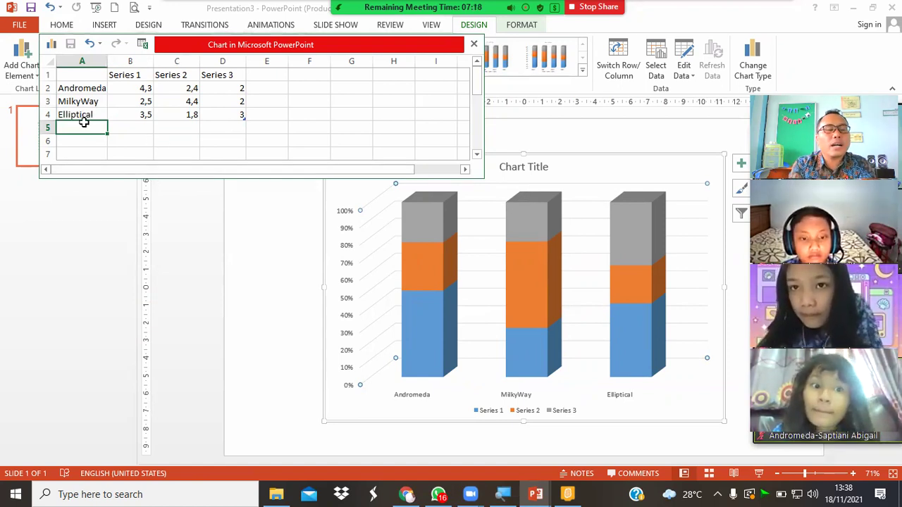
type("Pluto")
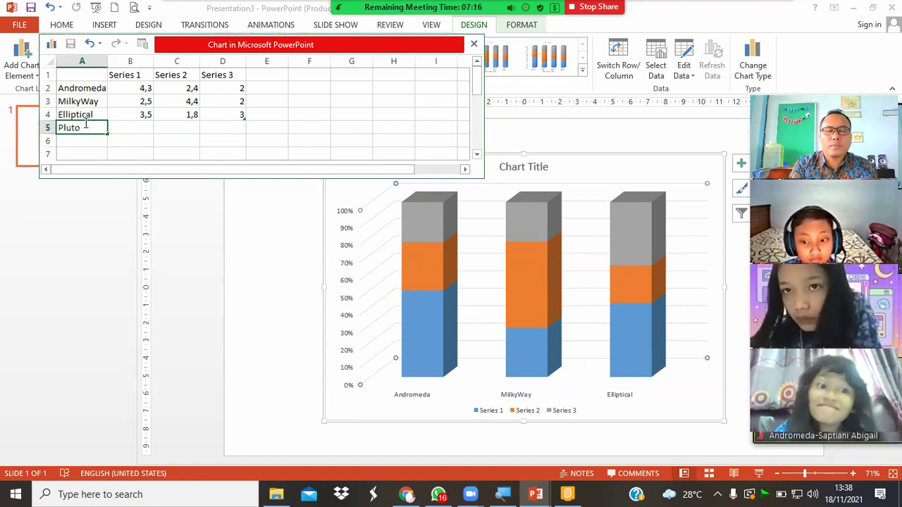
key("Tab")
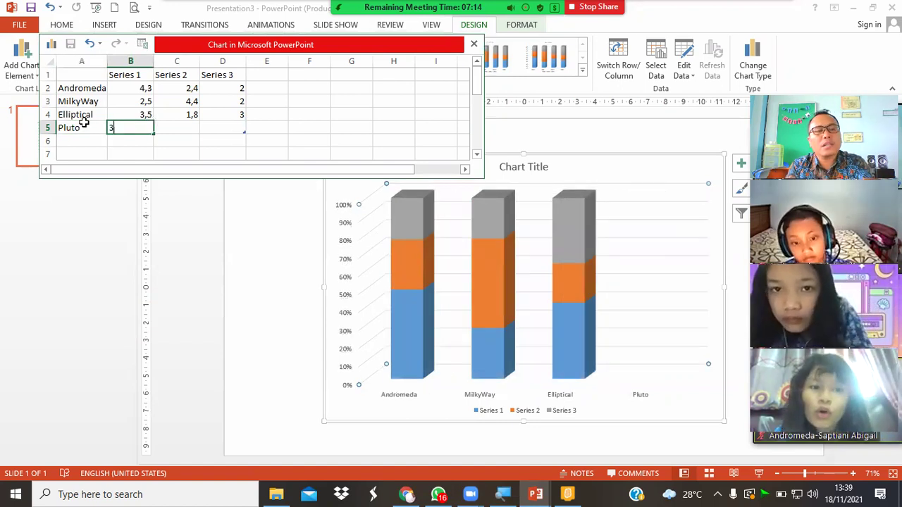
key("Tab")
type("2")
key("Tab")
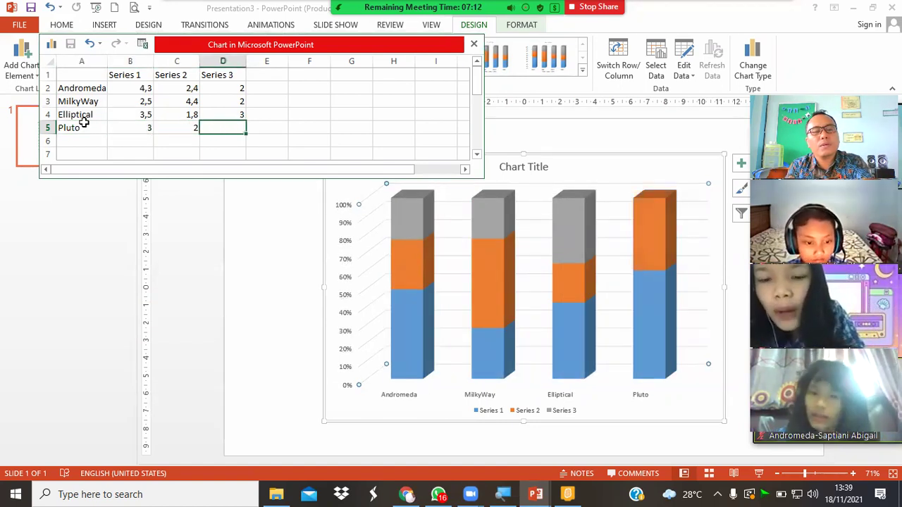
type("4")
key("Tab")
key("Down")
key("Left")
key("Left")
key("Left")
key("Left")
type("Neptune")
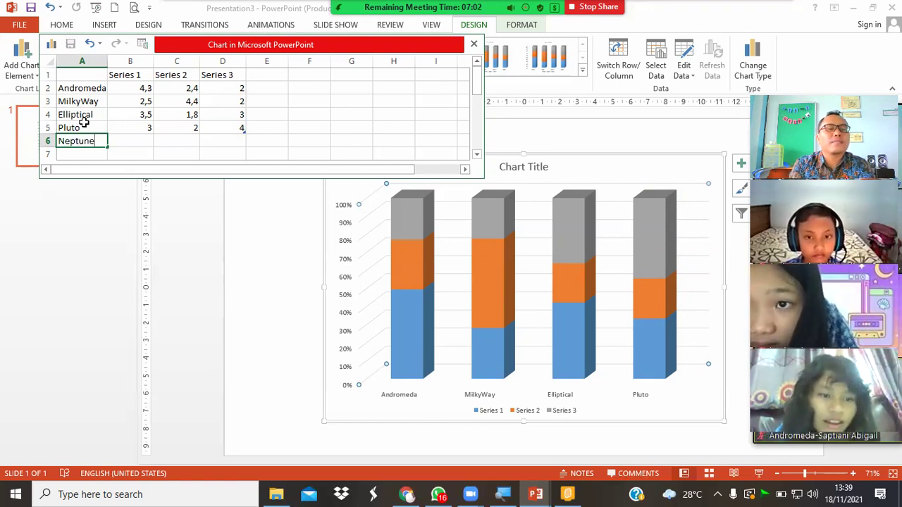
Step: Add the Neptune row with Series values 2, 3 and 4
key("Tab")
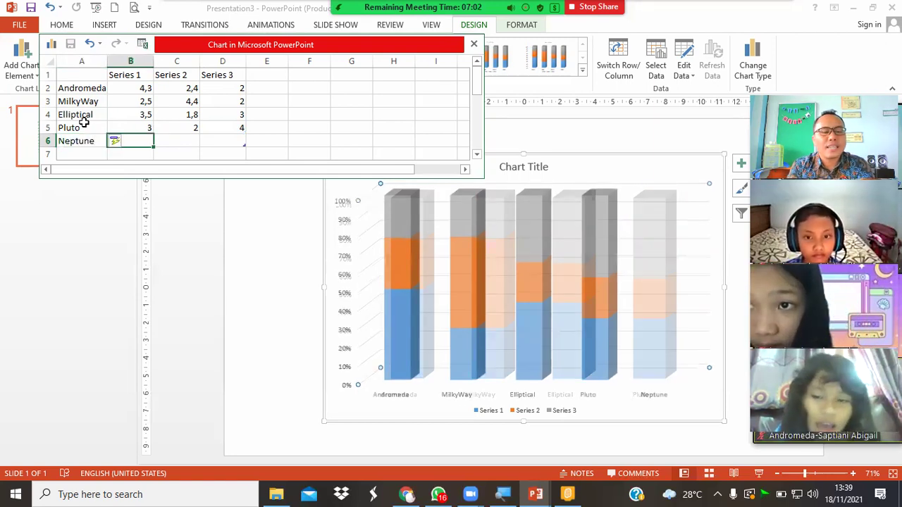
key("Tab")
type("3")
key("Tab")
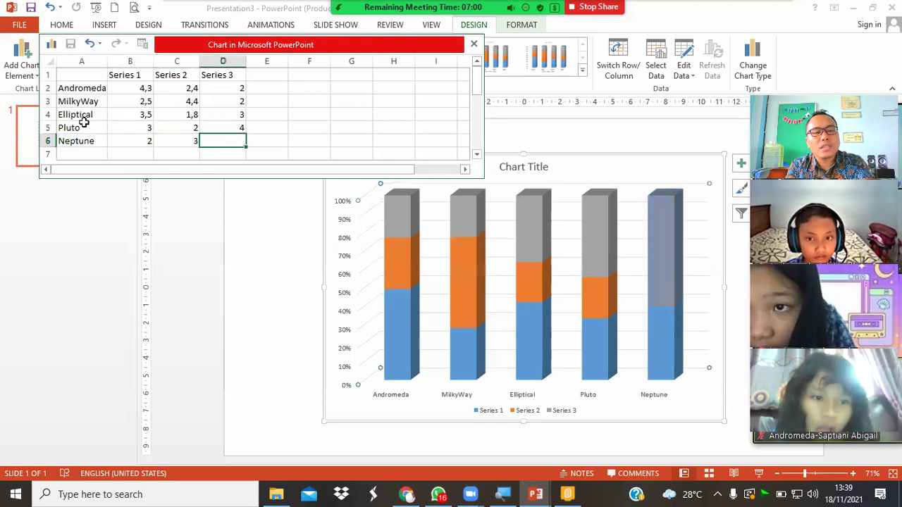
key("Tab")
key("Left")
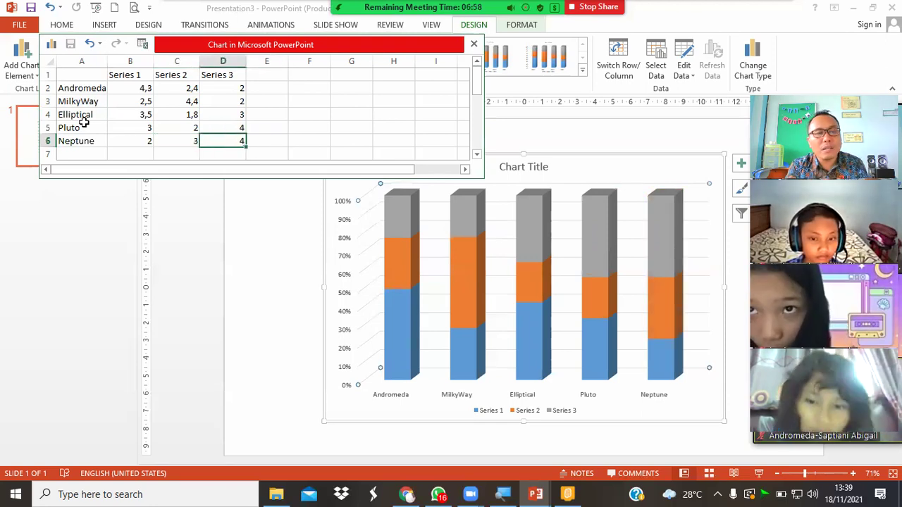
key("Down")
key("Left")
key("Left")
key("Left")
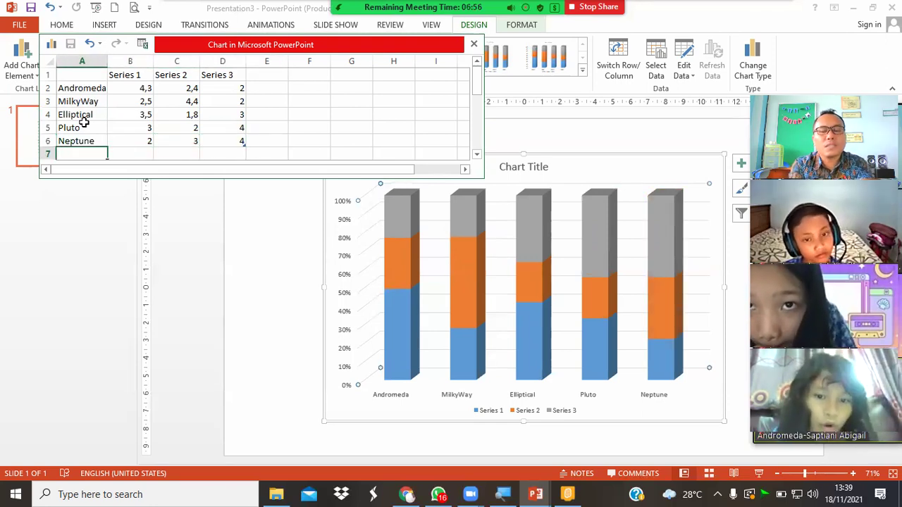
Step: Add the Apolo row in A7 with Series values 3, 4 and 5
type("Apolo")
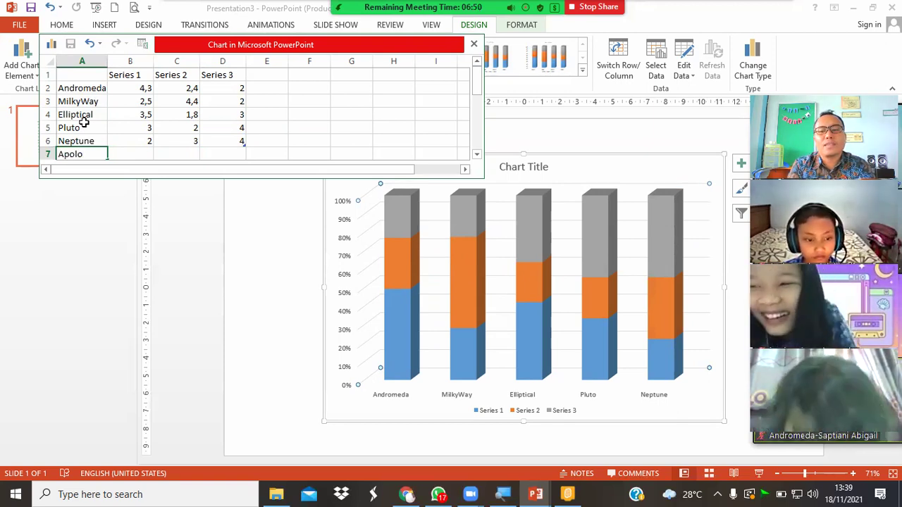
key("Tab")
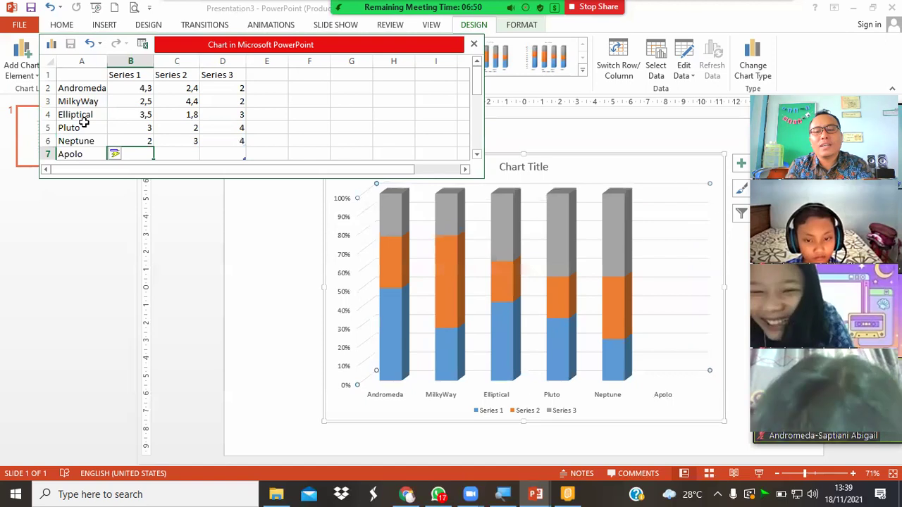
type("3")
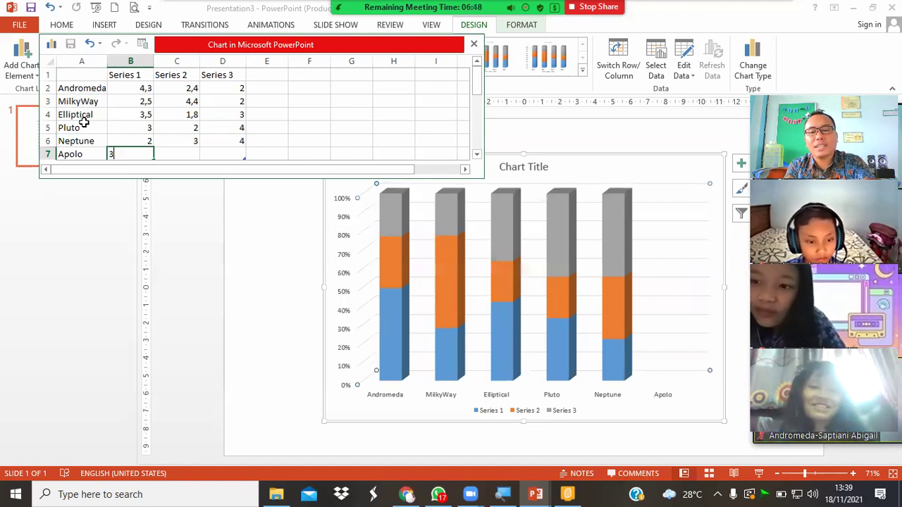
key("Tab")
type("4")
key("Tab")
type("5")
key("Tab")
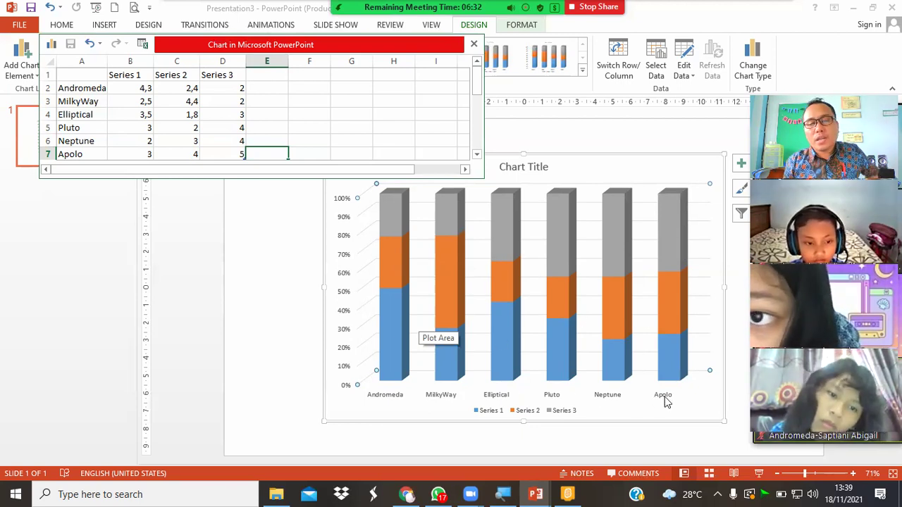
key("ctrl")
key("ctrl")
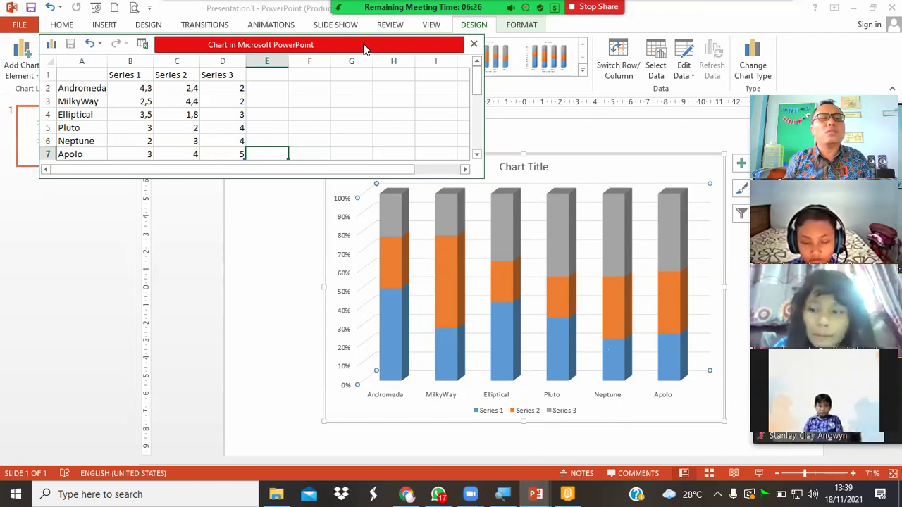
Step: Recolor the chart columns orange, yellow and green using the Color 3 palette
left_click_drag(365, 48, 316, 286)
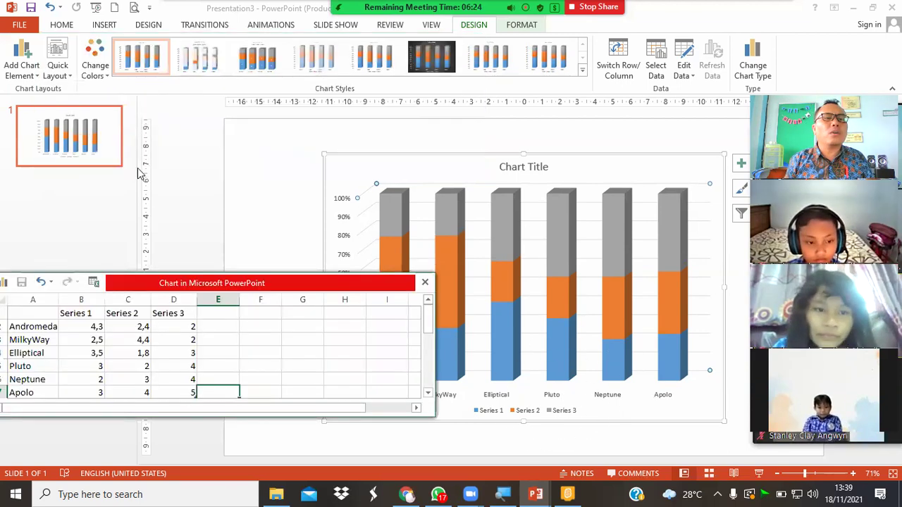
left_click(101, 67)
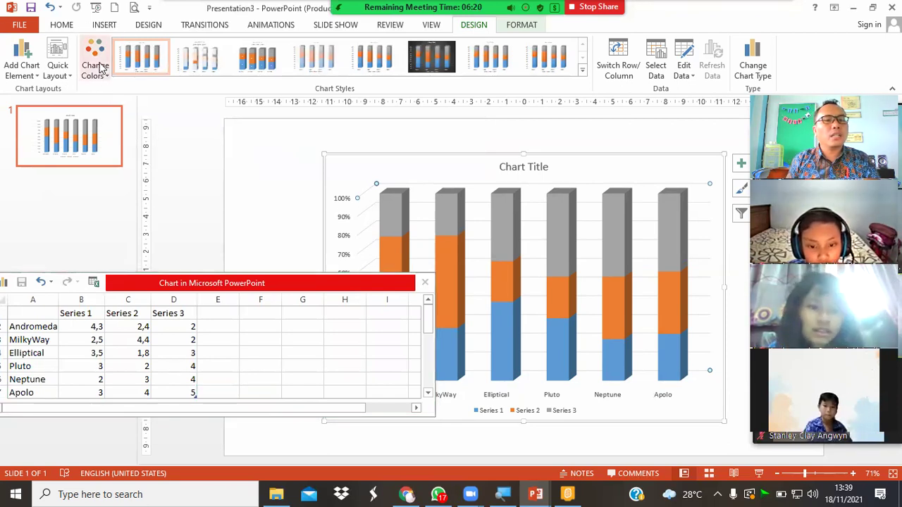
left_click(98, 67)
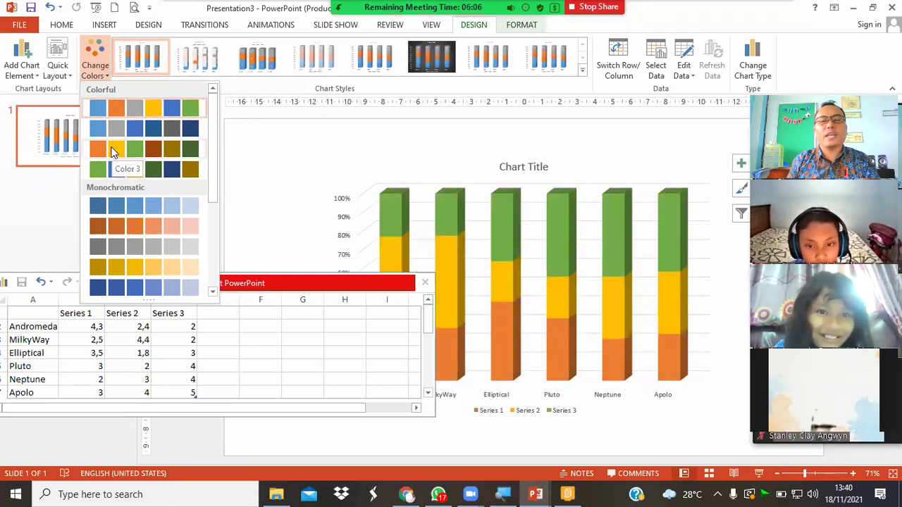
left_click(113, 151)
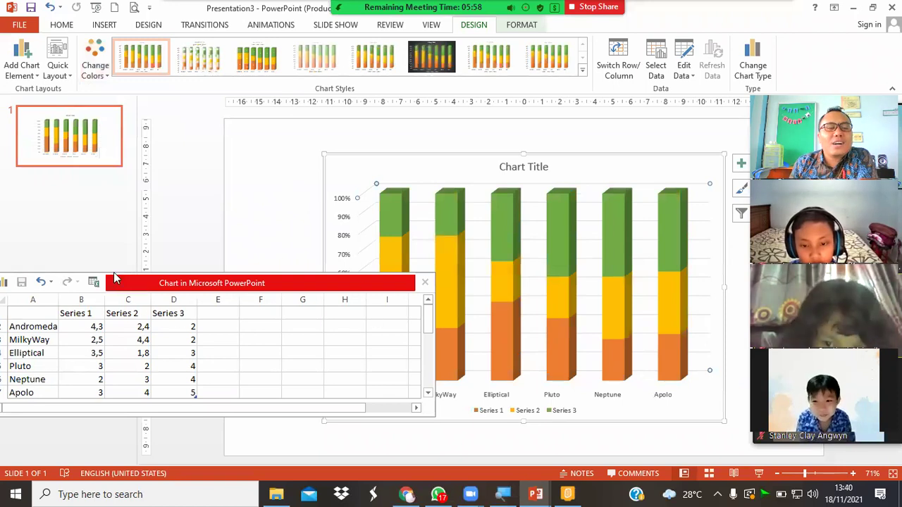
Step: Close the chart data window
left_click(58, 286)
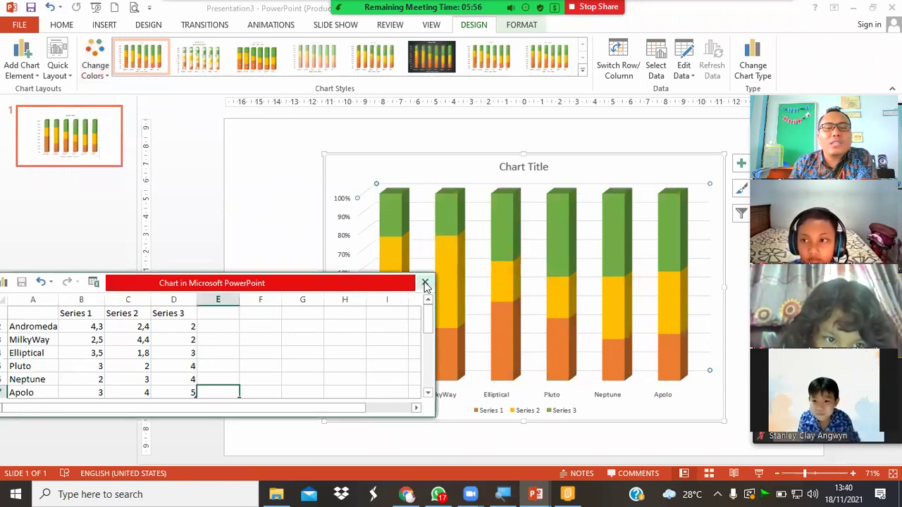
left_click(425, 283)
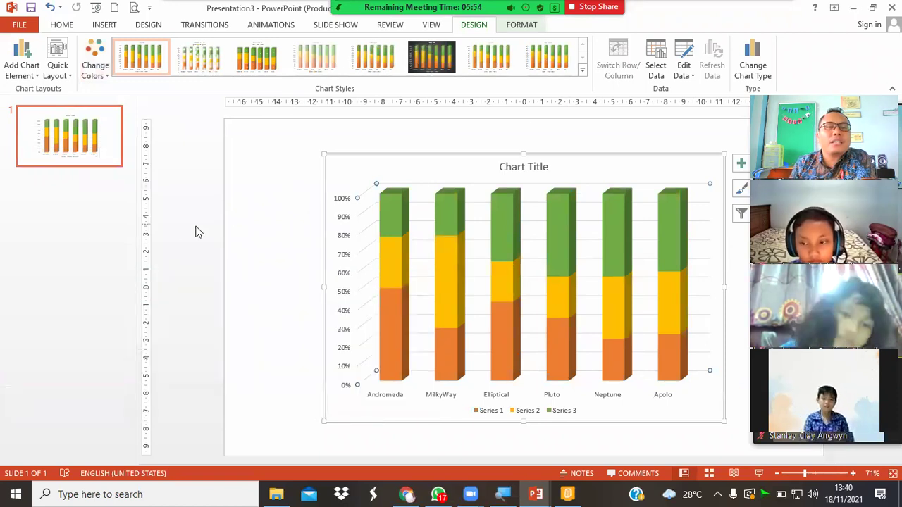
left_click(532, 129)
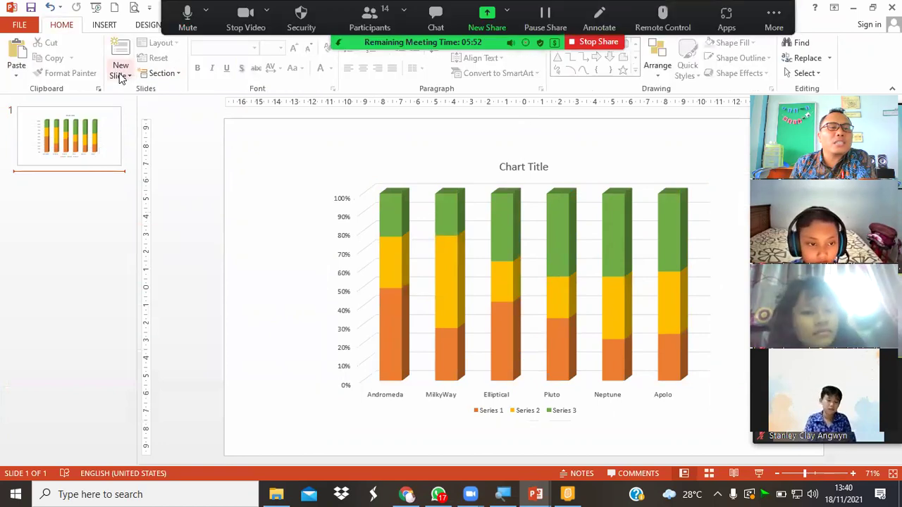
Step: Add a blank second slide and insert a 5-column, 5-row table on it
left_click(120, 72)
left_click(150, 251)
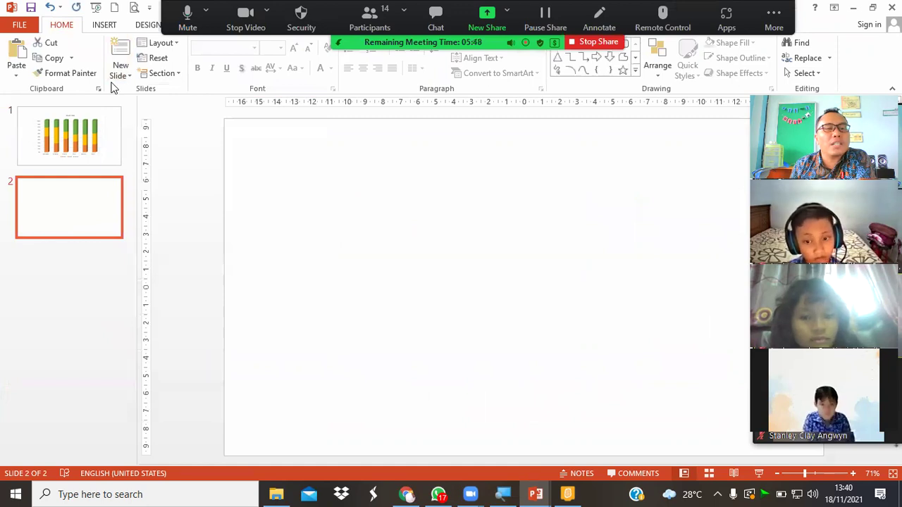
left_click(103, 27)
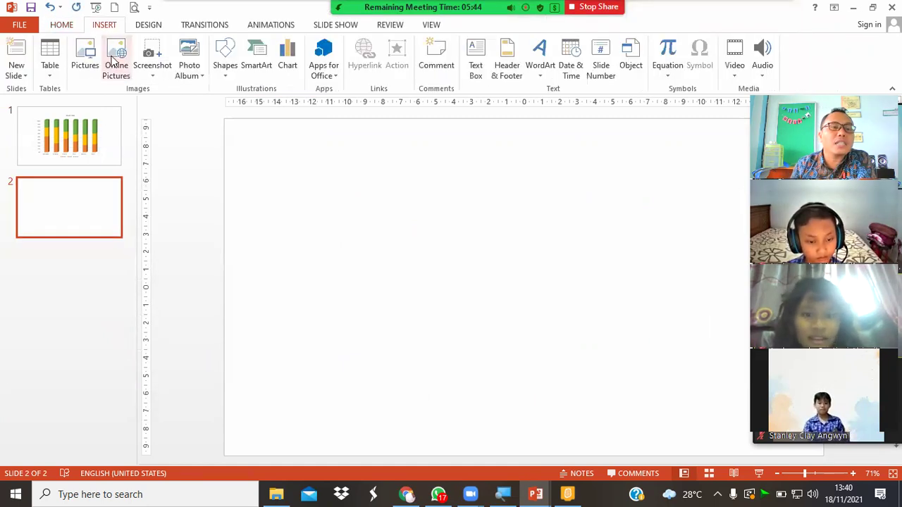
left_click(55, 73)
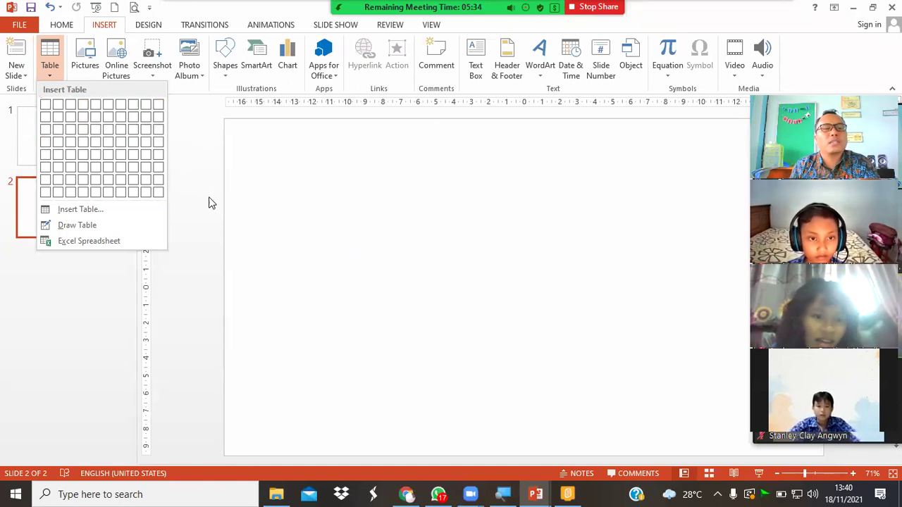
left_click(73, 211)
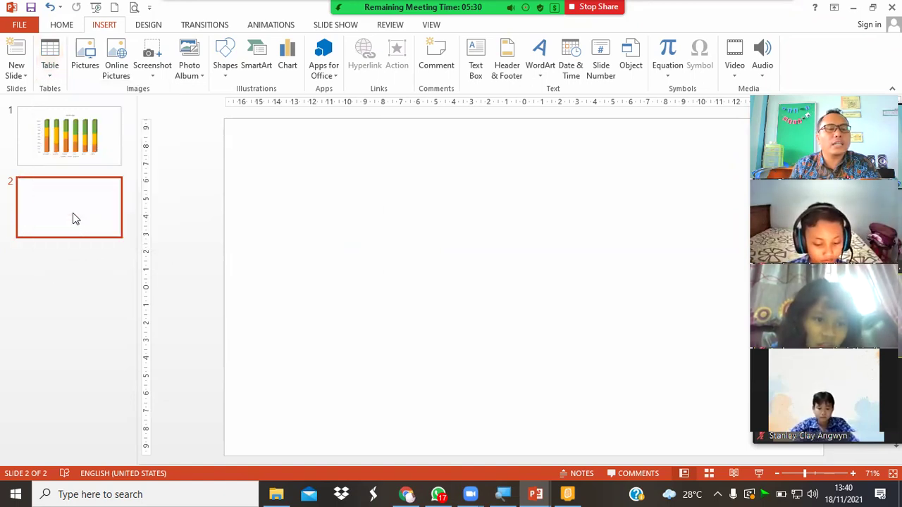
double_click(479, 233)
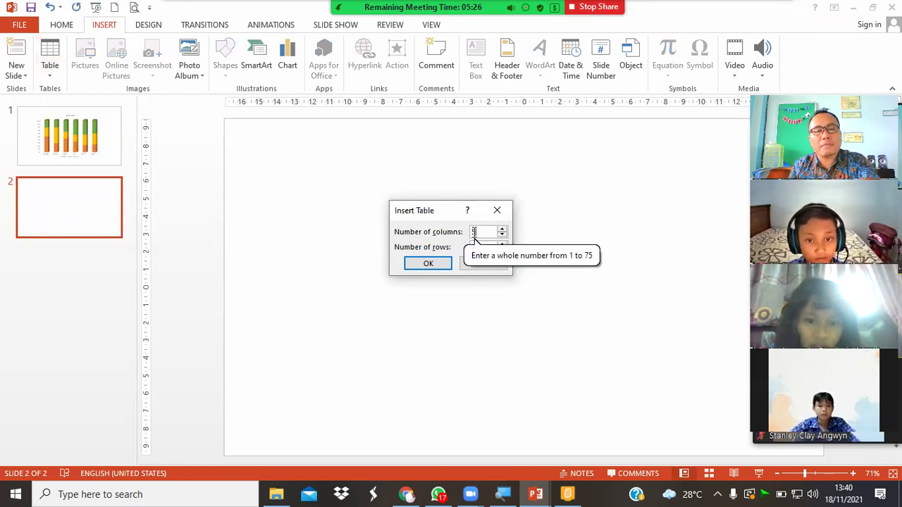
key("Tab")
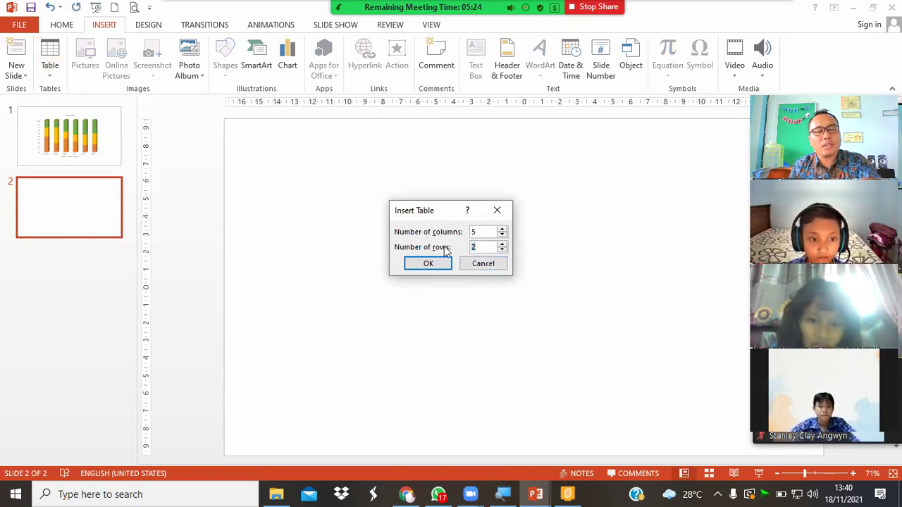
type("5")
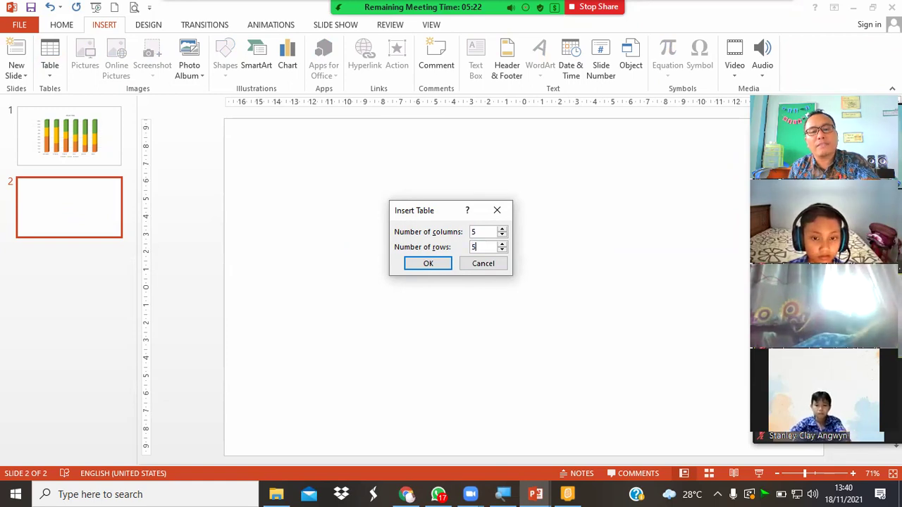
left_click(437, 266)
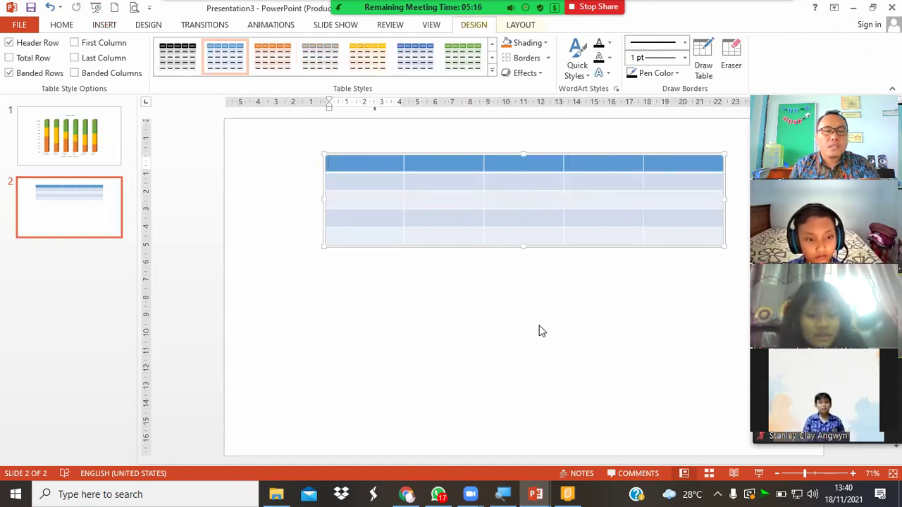
Step: Move the first table lower and to the left on slide 2
left_click_drag(499, 157, 465, 232)
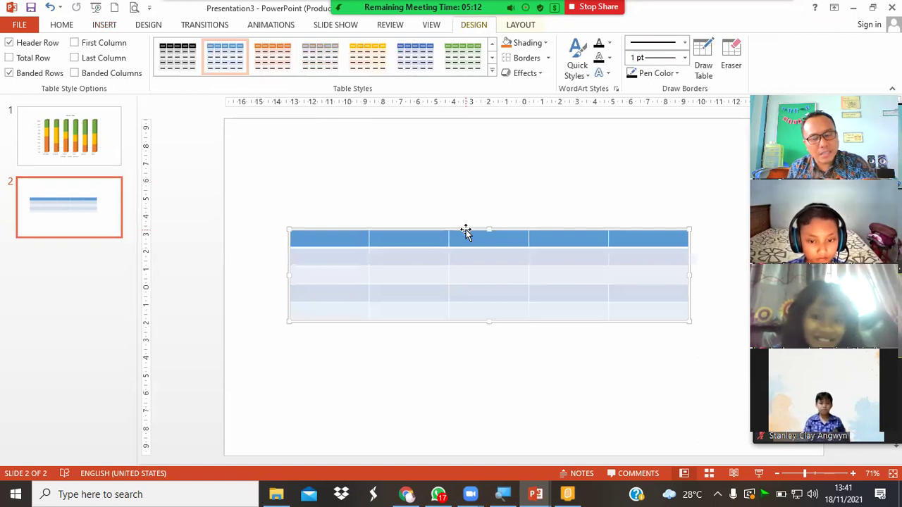
left_click(601, 372)
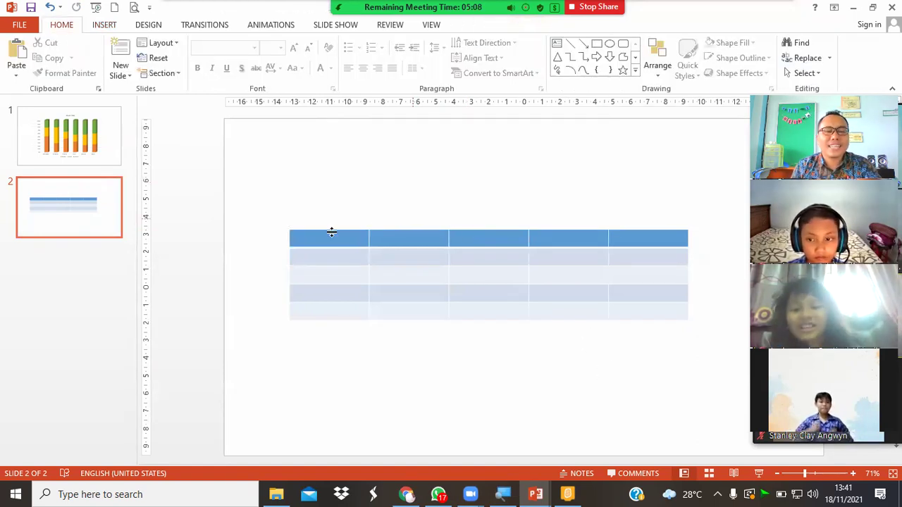
left_click(352, 262)
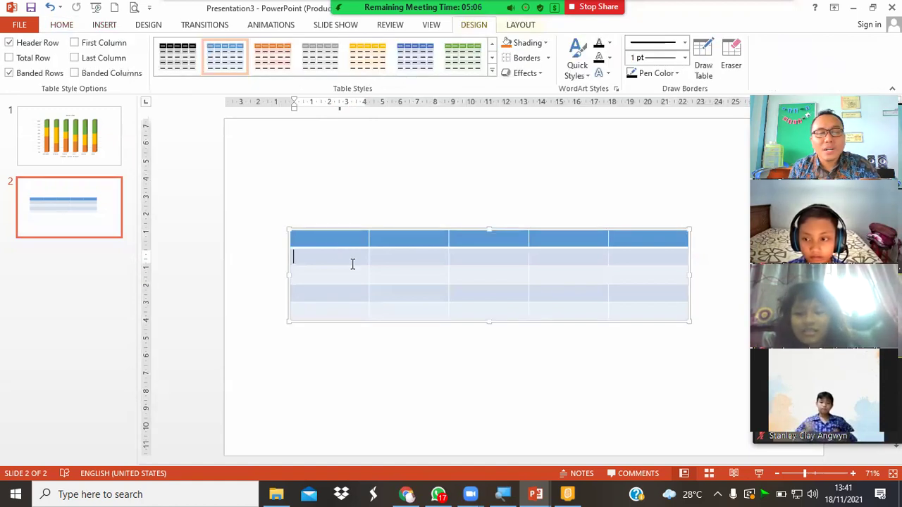
Step: Insert a second table with 5 columns and 10 rows
left_click(105, 27)
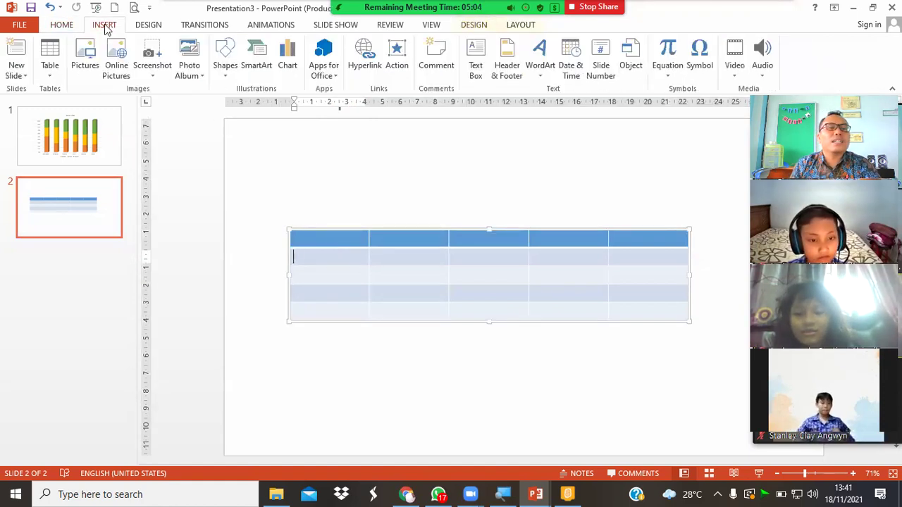
left_click(50, 67)
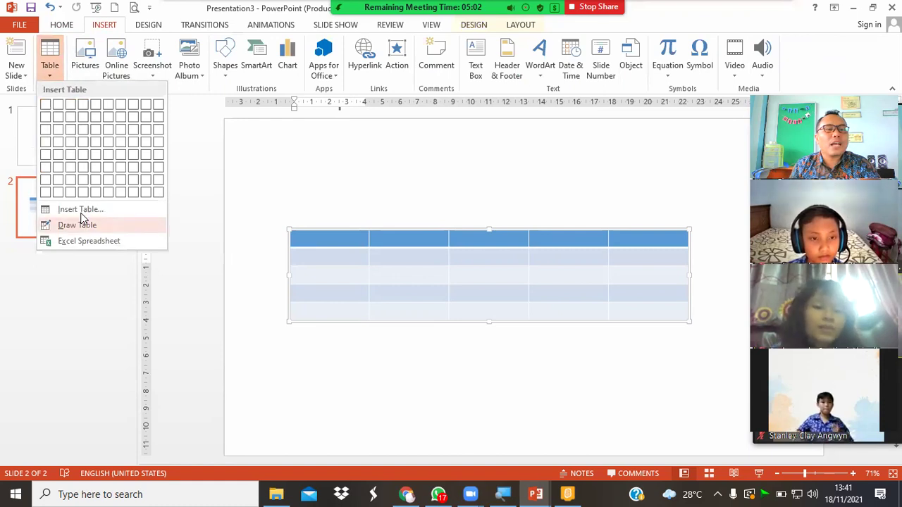
left_click(459, 291)
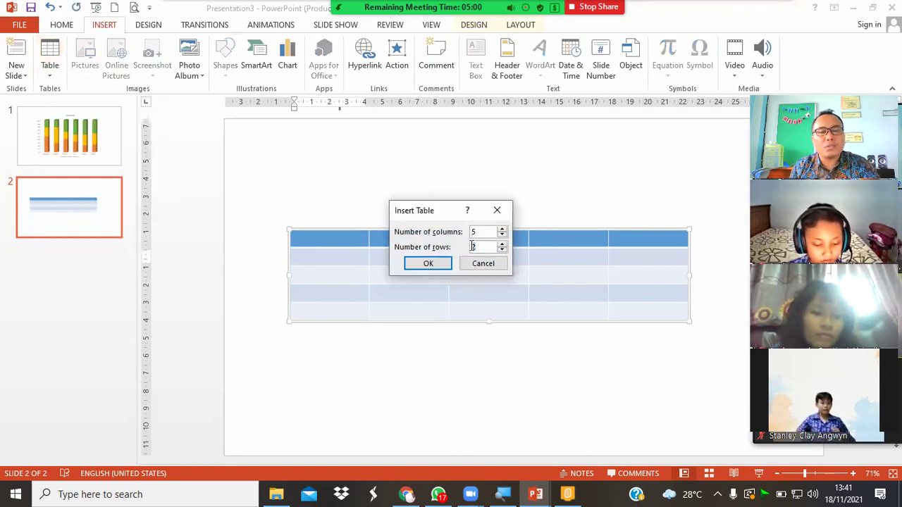
type("0")
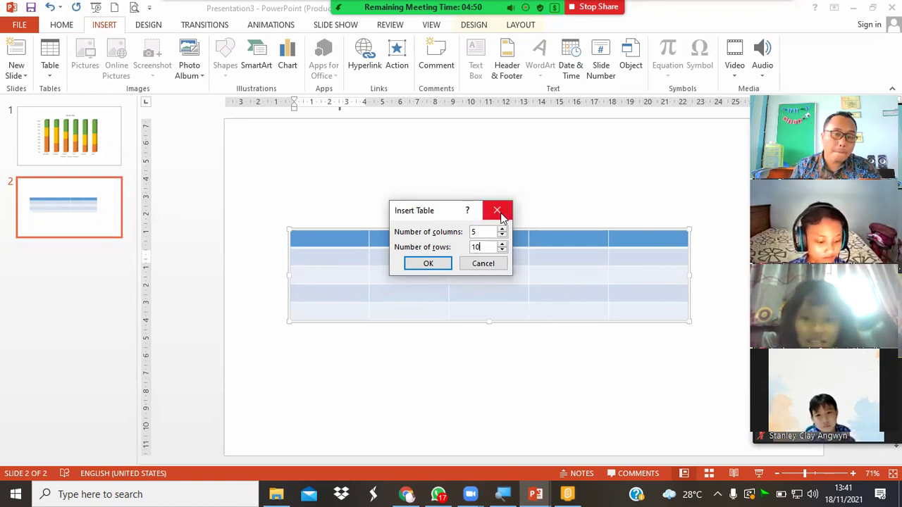
left_click(431, 263)
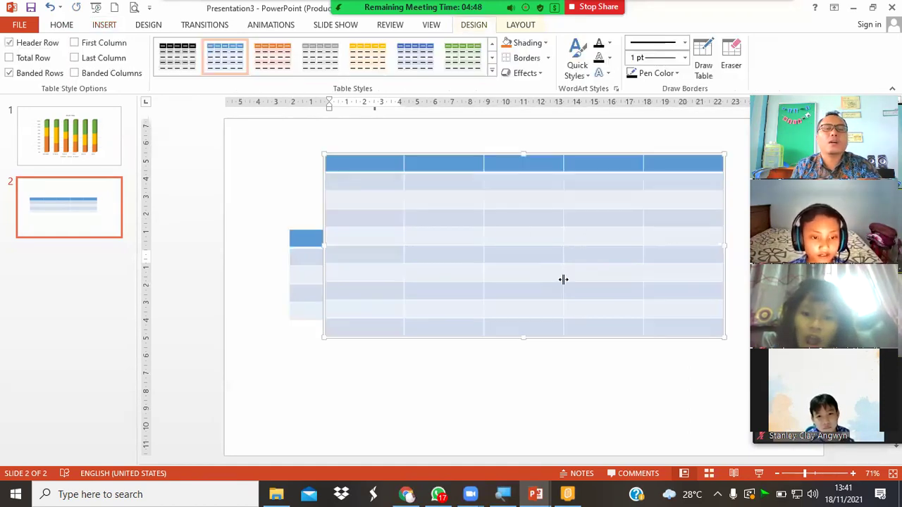
Step: Move the ten-row table left so it sits over the original five-row table
left_click(477, 161)
left_click(391, 146)
left_click(391, 146)
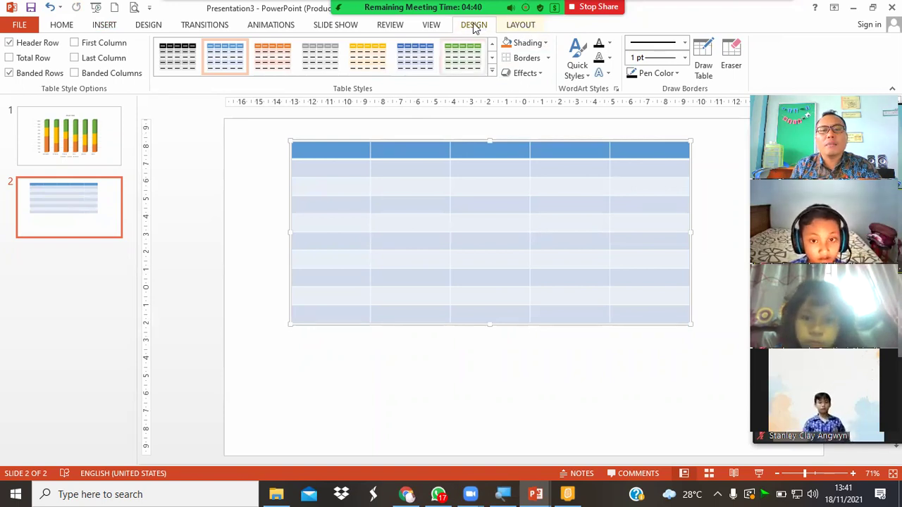
left_click(548, 422)
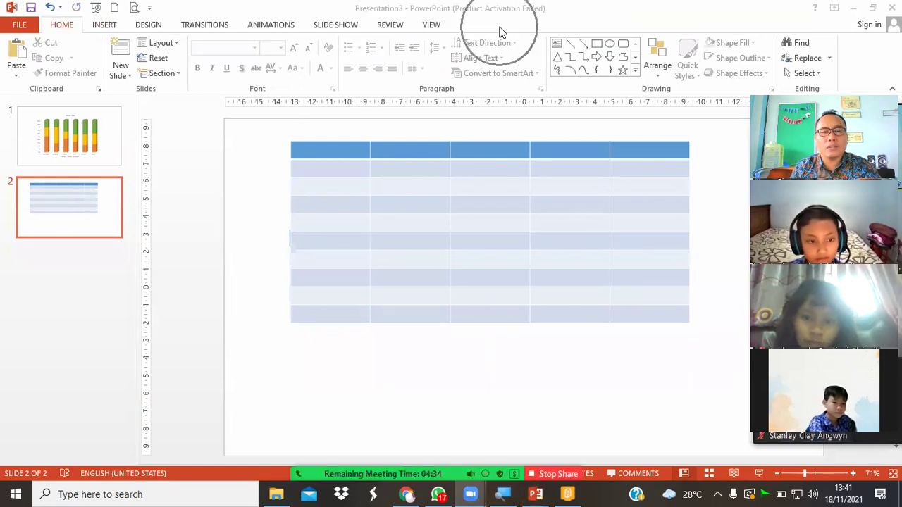
Step: Select the ten-row table and bring up the Table Tools Design styles
left_click(468, 26)
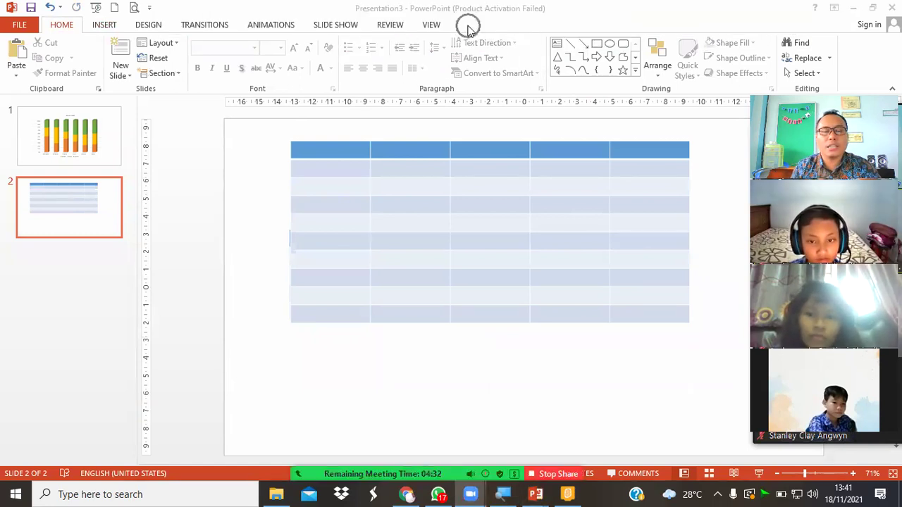
left_click(502, 33)
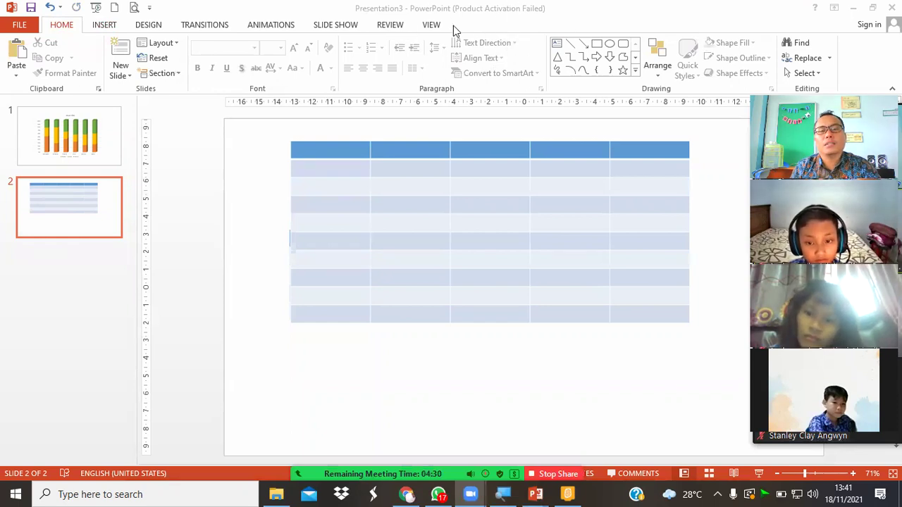
left_click(500, 186)
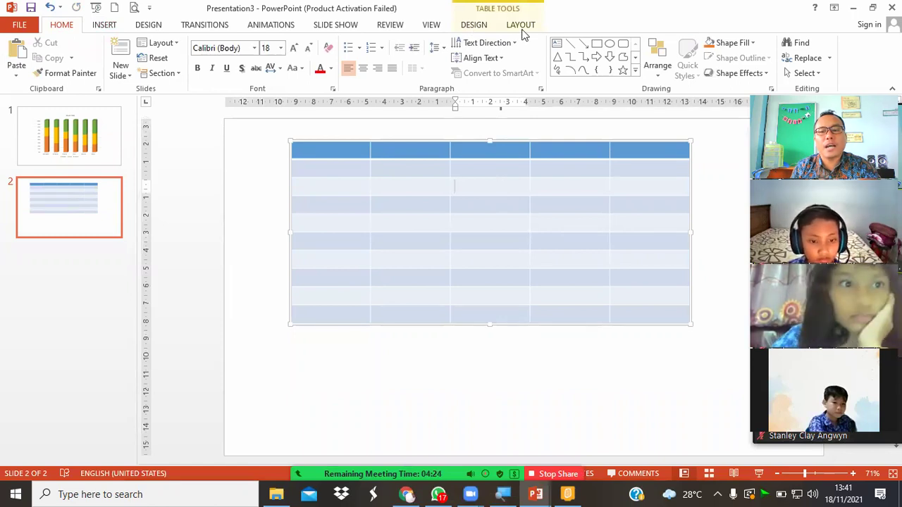
left_click(482, 27)
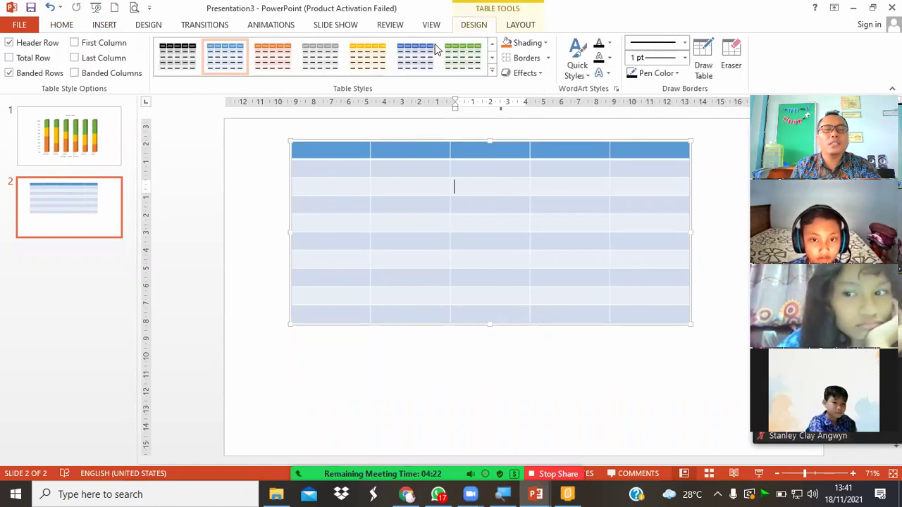
Step: Give the ten-row table a light yellow style and drag it off the blue table
left_click(492, 75)
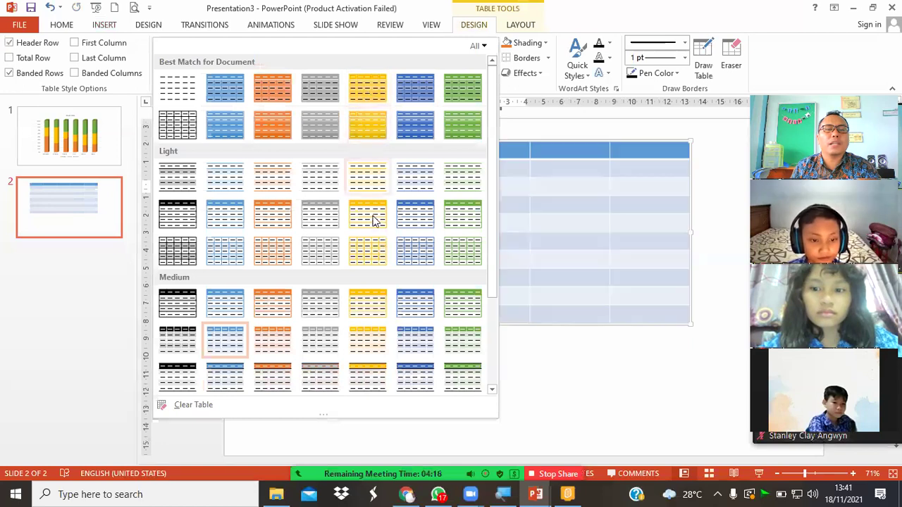
left_click(373, 222)
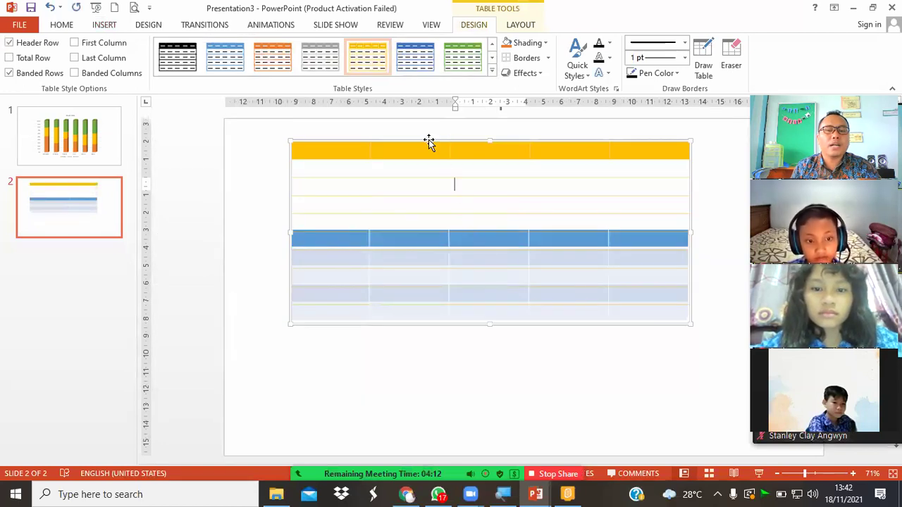
left_click_drag(429, 141, 517, 300)
Step: Delete the blue five-row table and move the remaining table up the slide
left_click(423, 232)
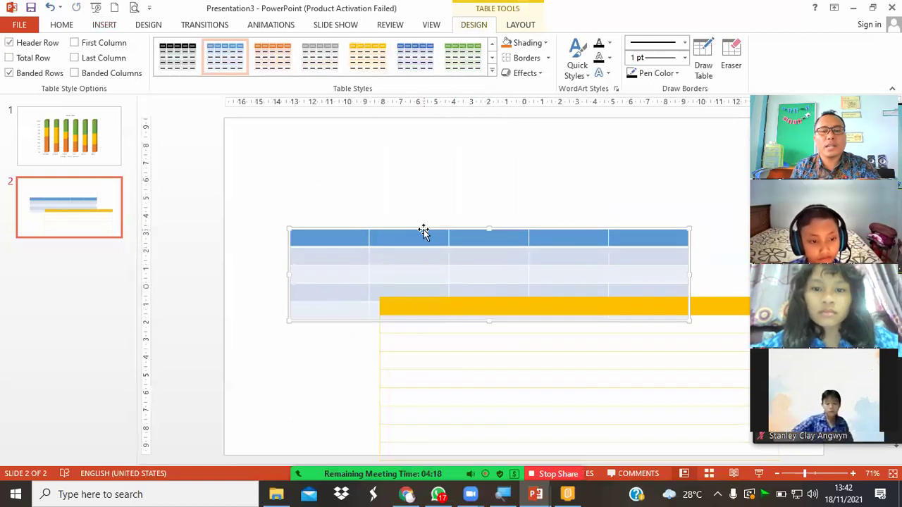
key("Delete")
left_click(451, 299)
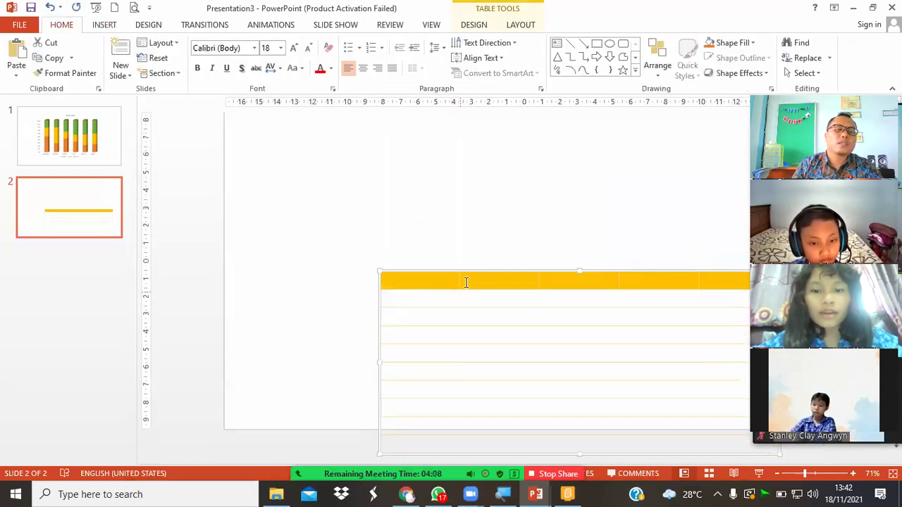
left_click_drag(475, 272, 374, 174)
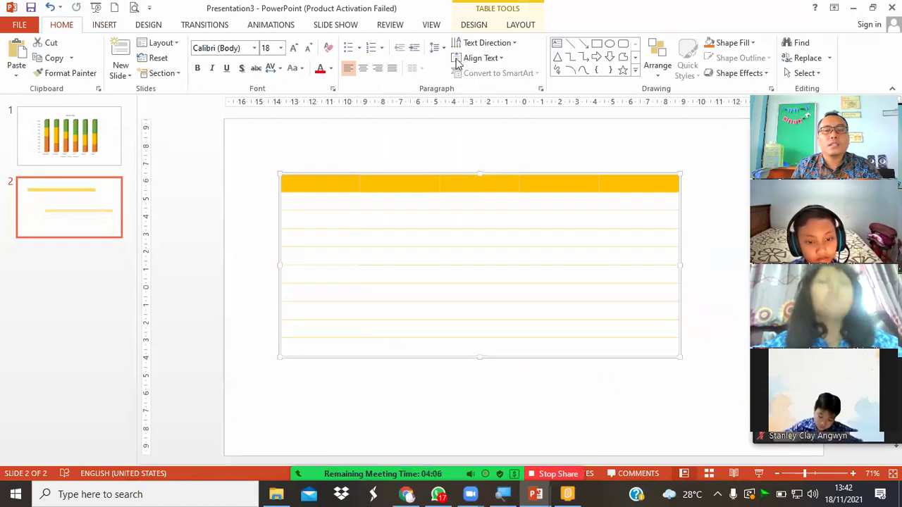
Step: Apply a light blue banded table style with blue gridlines
left_click(476, 25)
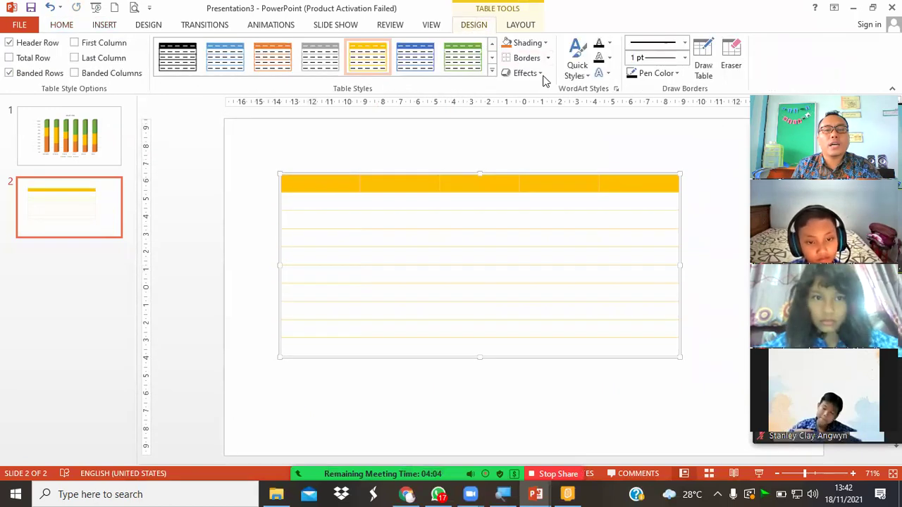
left_click(492, 73)
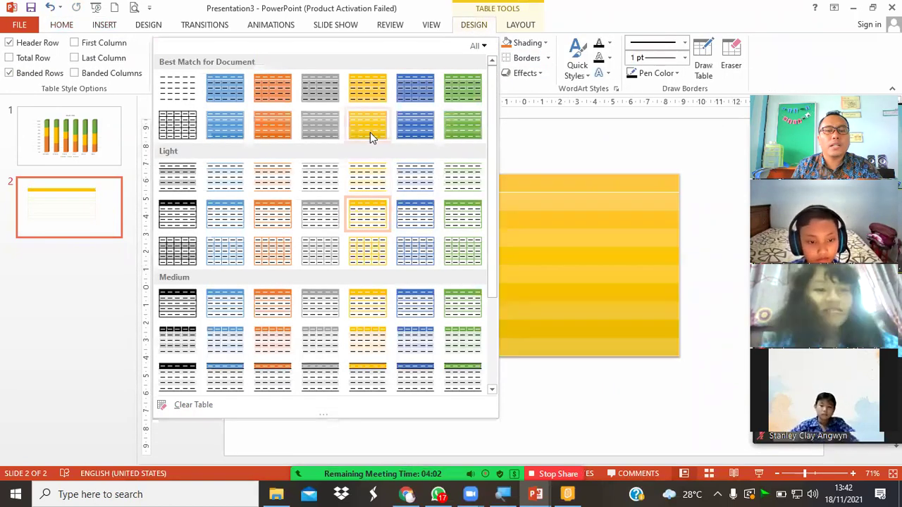
left_click(354, 253)
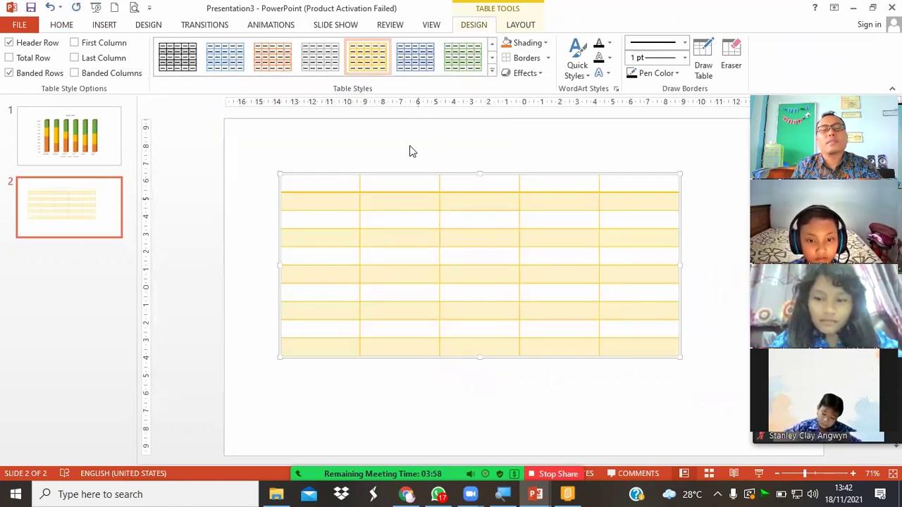
left_click(414, 64)
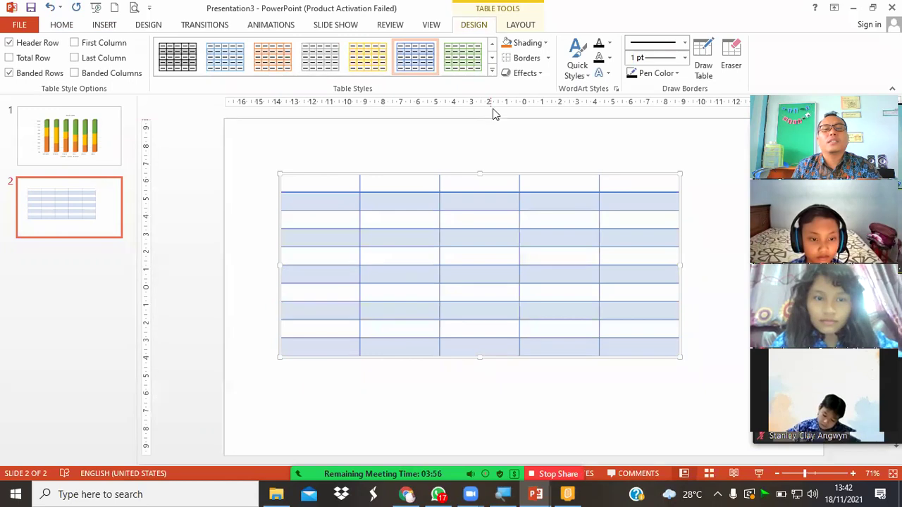
left_click(520, 25)
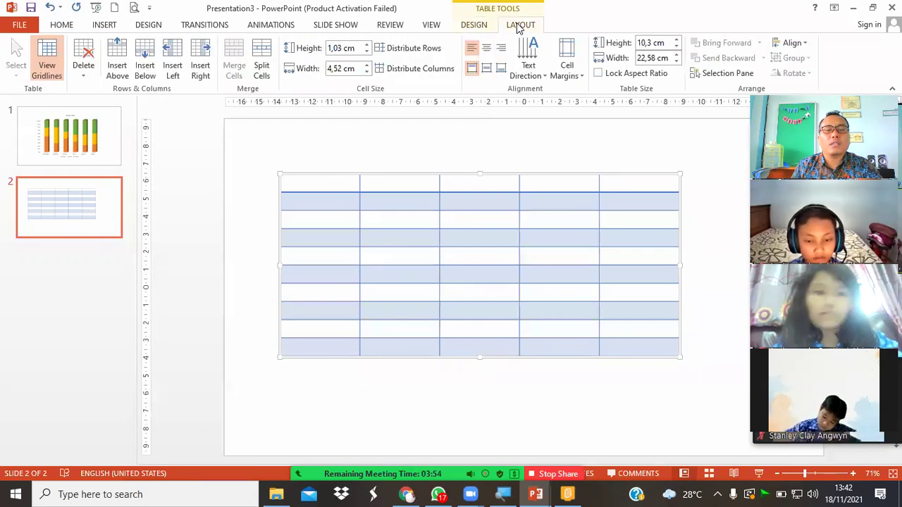
left_click(124, 73)
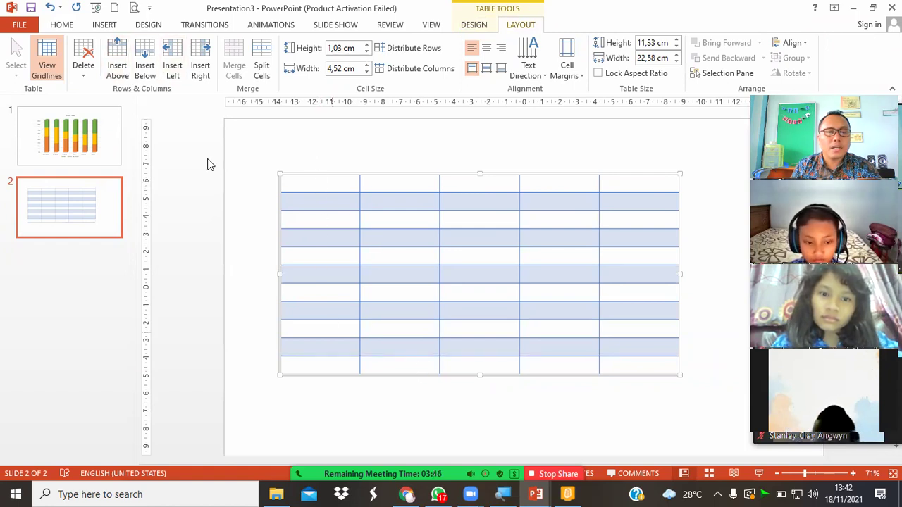
left_click(148, 69)
left_click(145, 67)
left_click(118, 60)
left_click(117, 60)
left_click(85, 75)
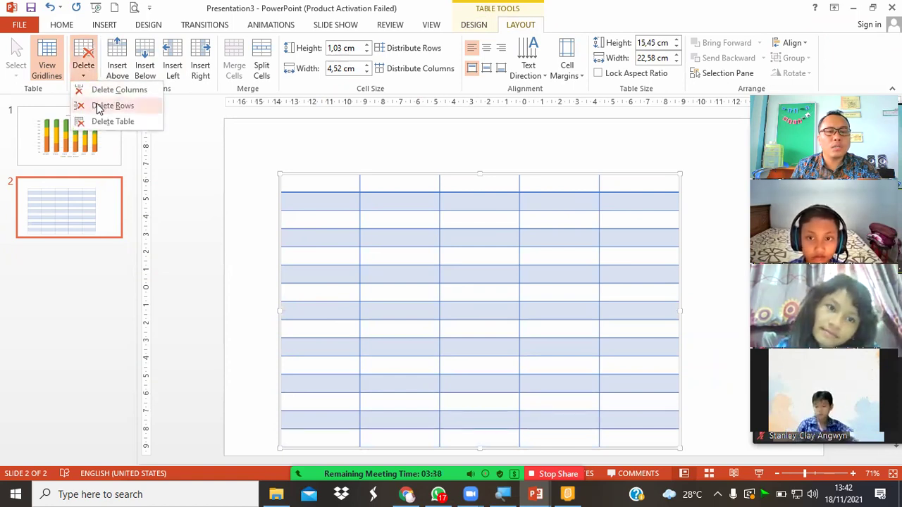
left_click(98, 106)
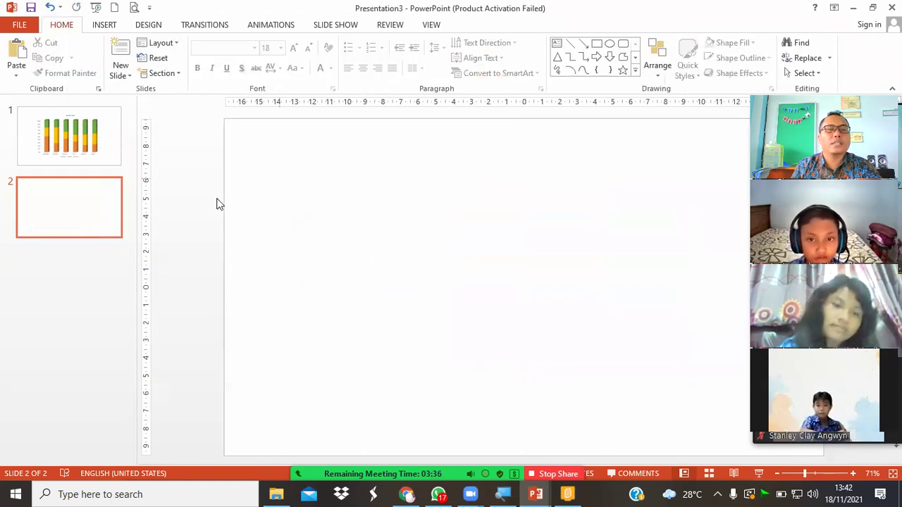
key("Page_Up")
left_click(51, 7)
left_click(51, 7)
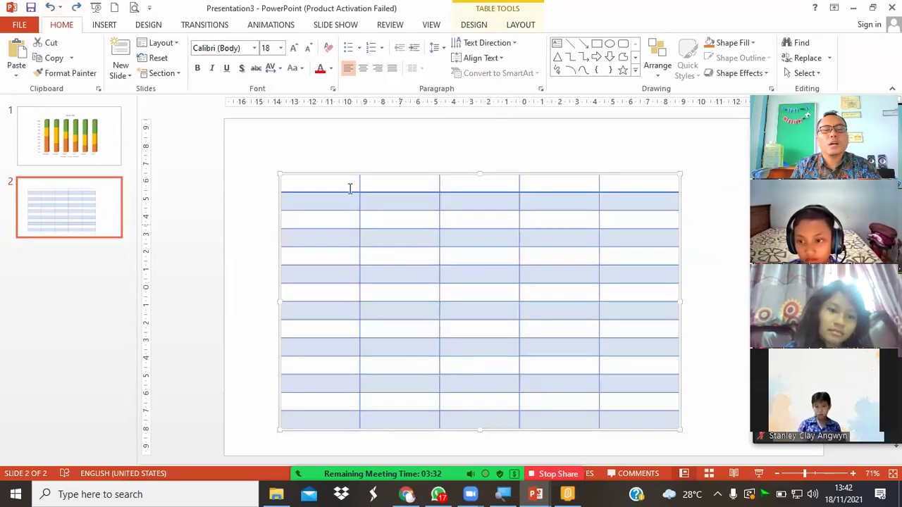
left_click(525, 27)
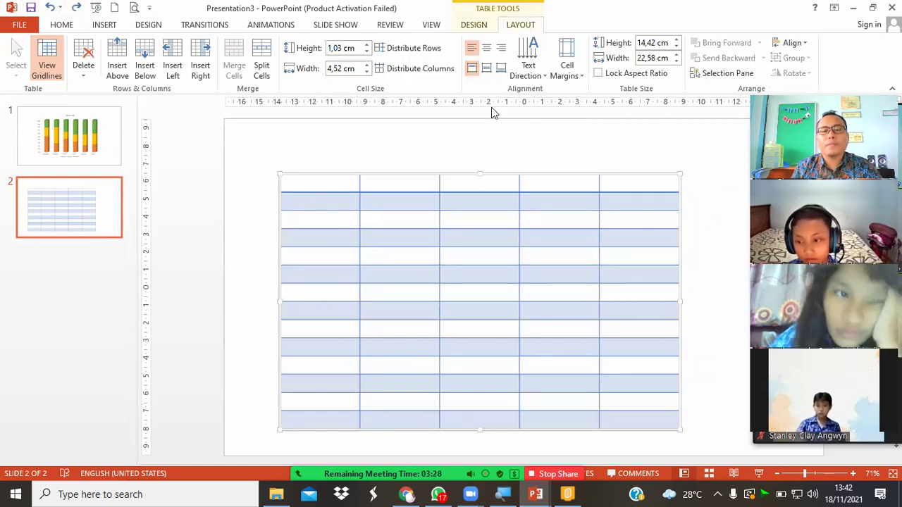
left_click(106, 138)
left_click(110, 195)
left_click(477, 275)
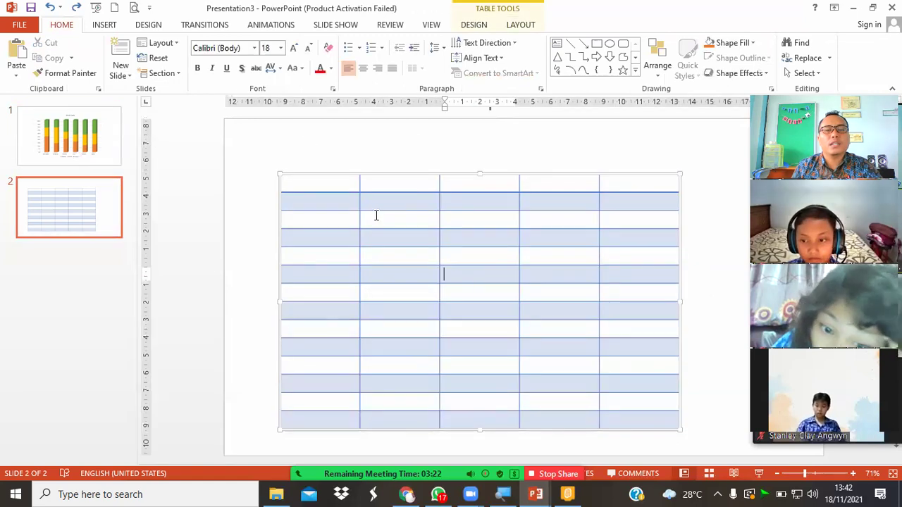
Step: Type 'No' in the top-left header cell, fixing the mistaken entry
left_click(329, 183)
type("n")
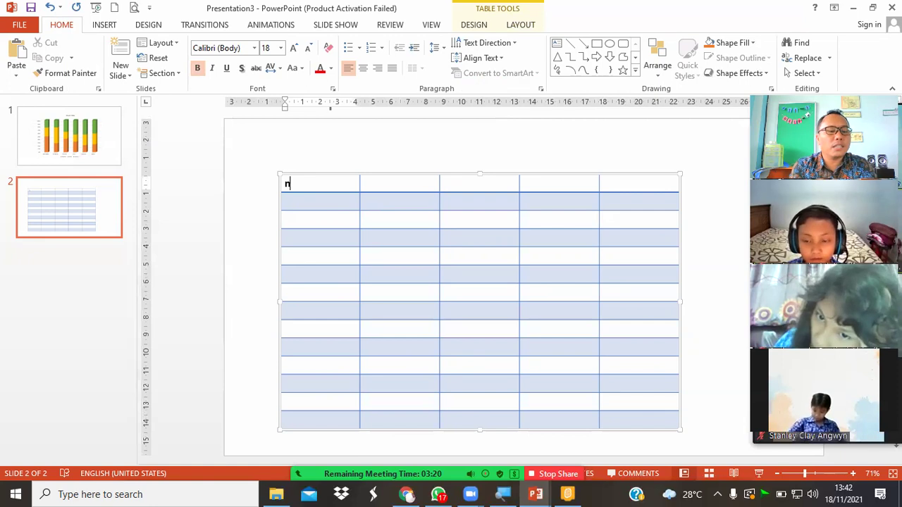
type(".")
key("Tab")
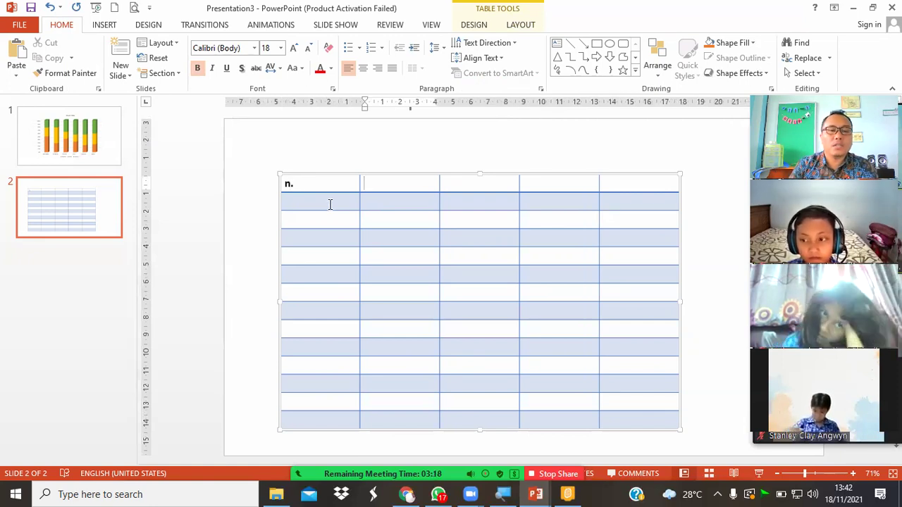
left_click(332, 180)
key("BackSpace")
key("BackSpace")
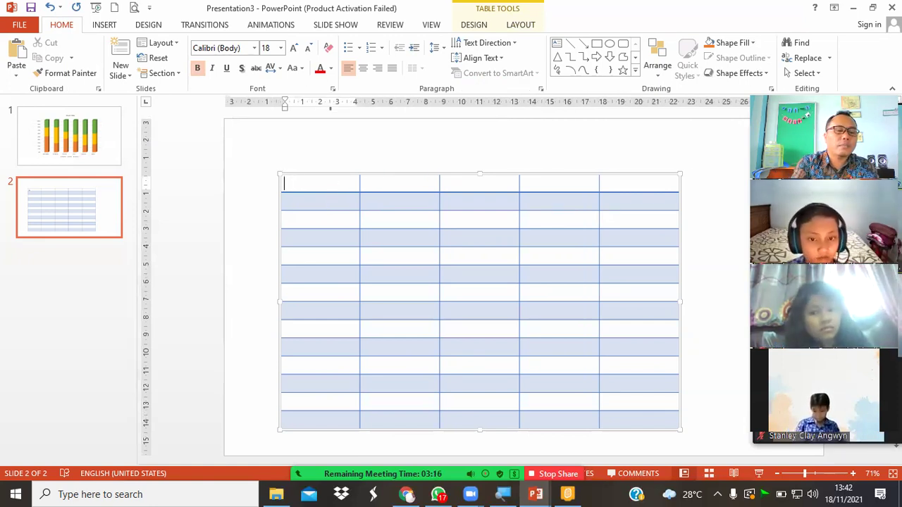
type("no")
key("Tab")
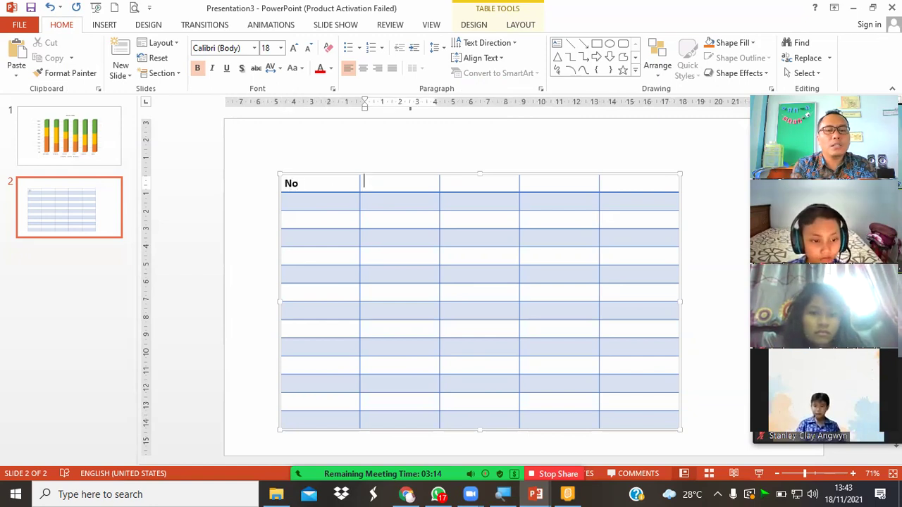
Step: Enter Name, Class, Score and Project in the remaining header cells
type("name")
key("Tab")
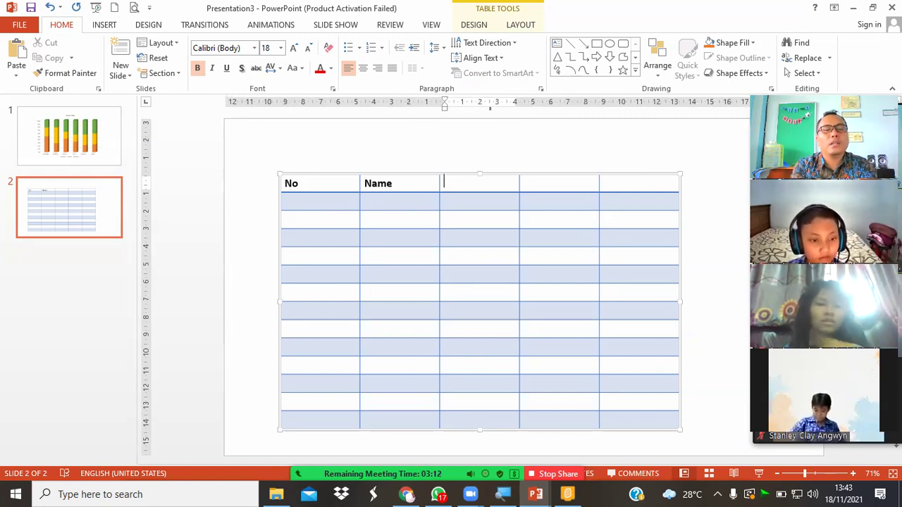
type("class")
key("Tab")
type("scoree")
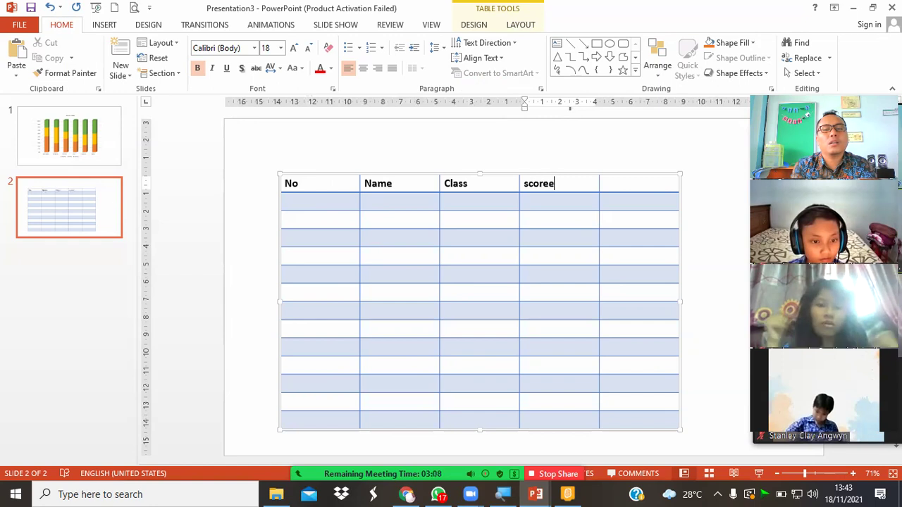
key("BackSpace")
type("\\")
key("Tab")
type("project")
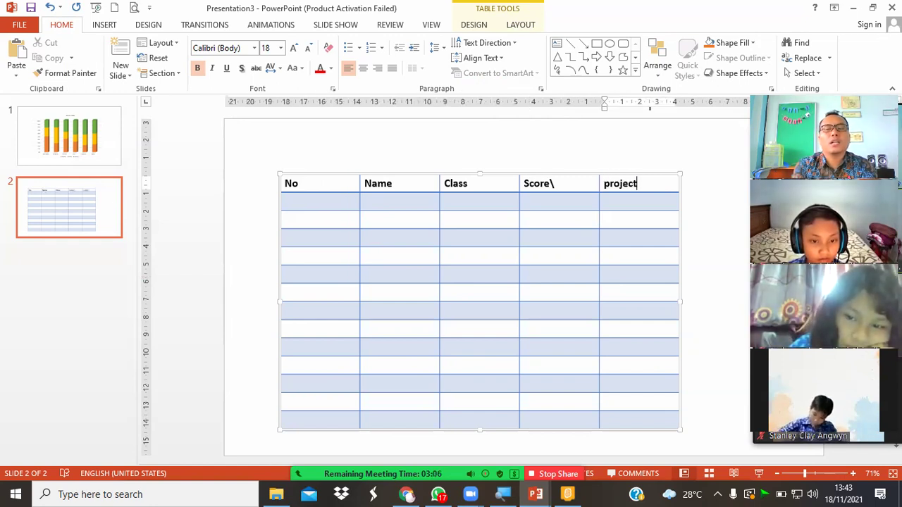
key("Tab")
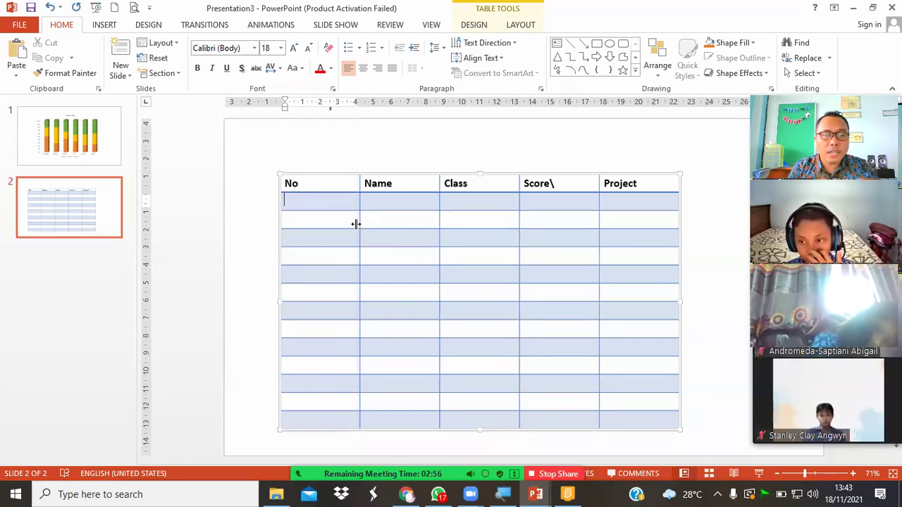
Step: Resize the columns: narrow No and widen Name and Project
left_click_drag(310, 221, 310, 221)
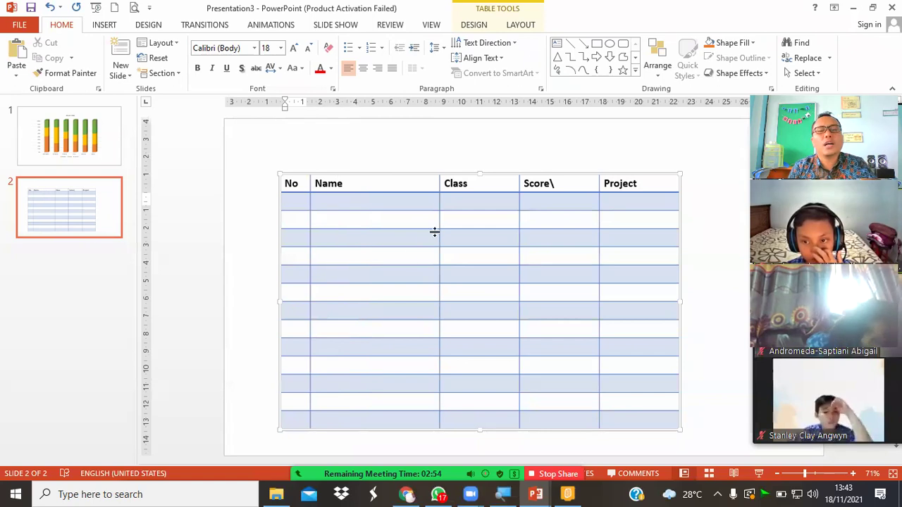
left_click_drag(436, 224, 475, 227)
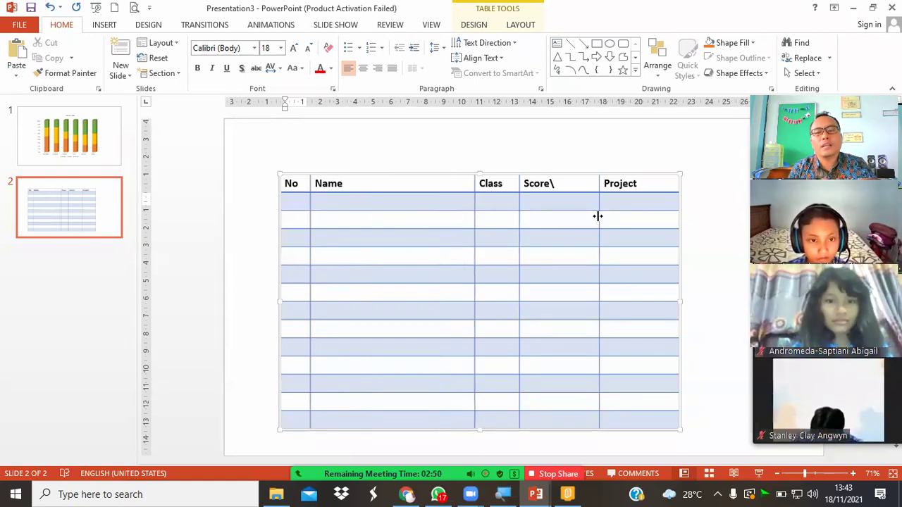
left_click_drag(571, 219, 565, 219)
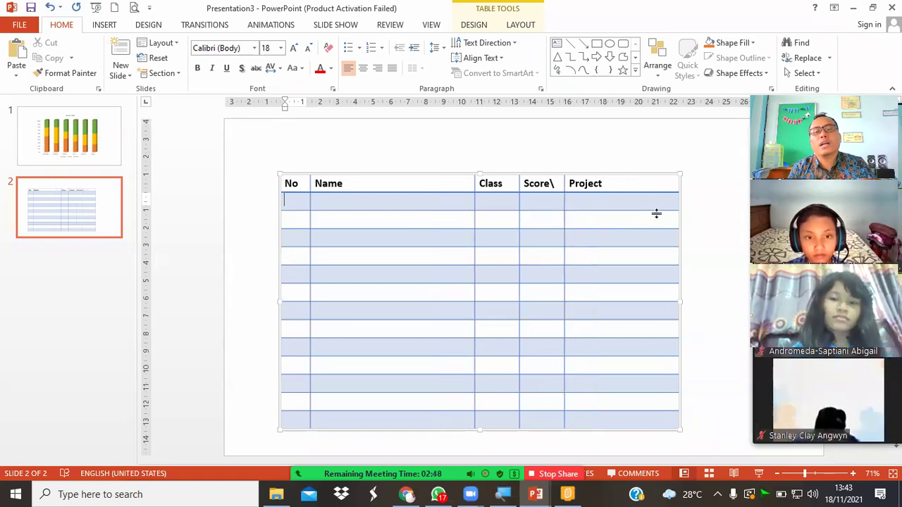
Step: Center the header row text
left_click(286, 184)
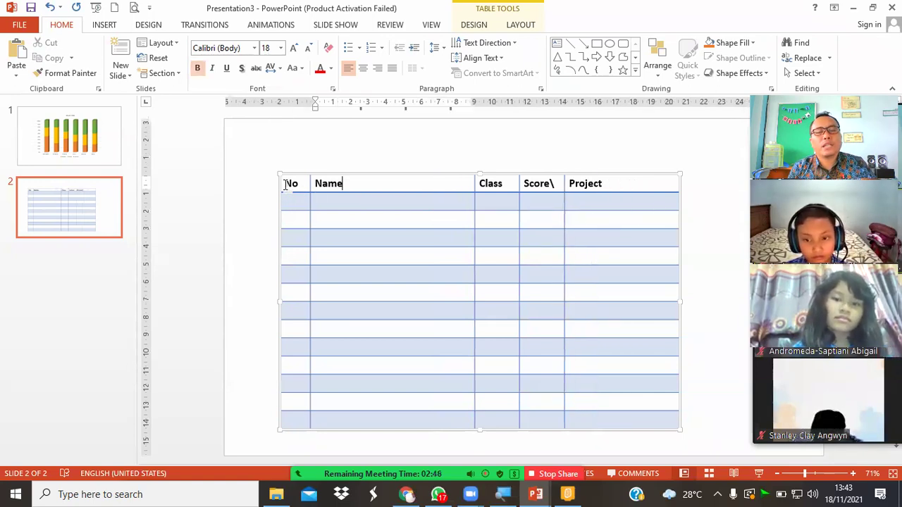
left_click(273, 183)
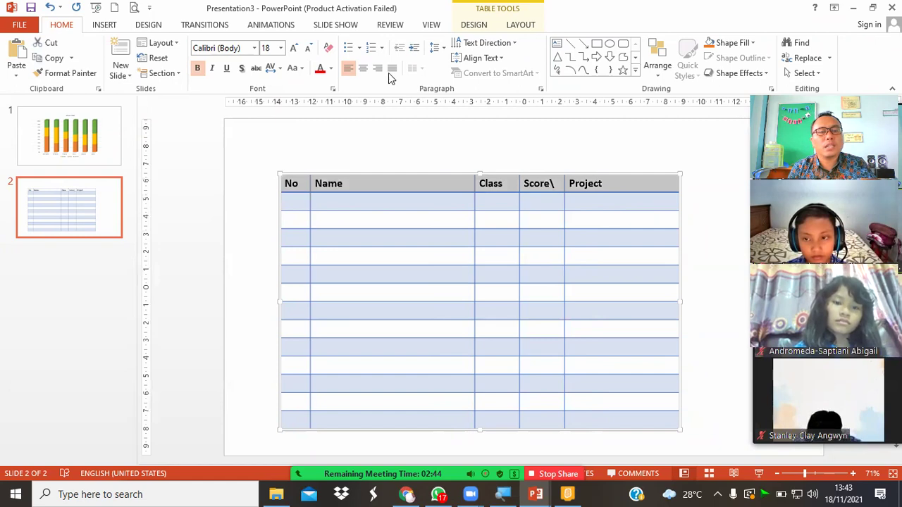
left_click(363, 67)
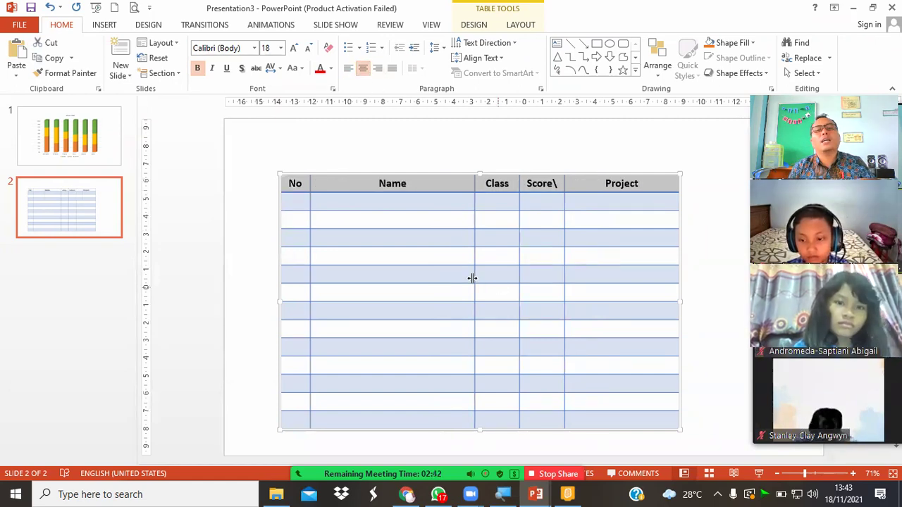
left_click(265, 189)
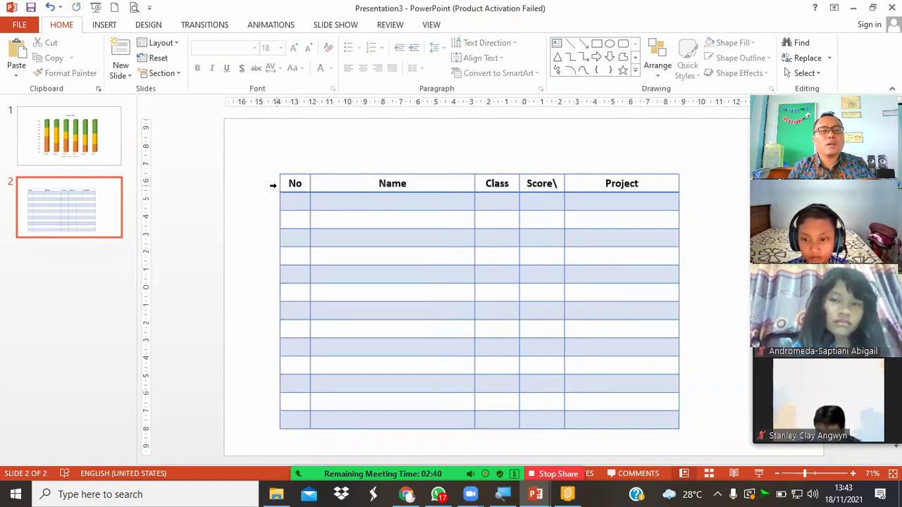
Step: Make the header row text blue
left_click(273, 185)
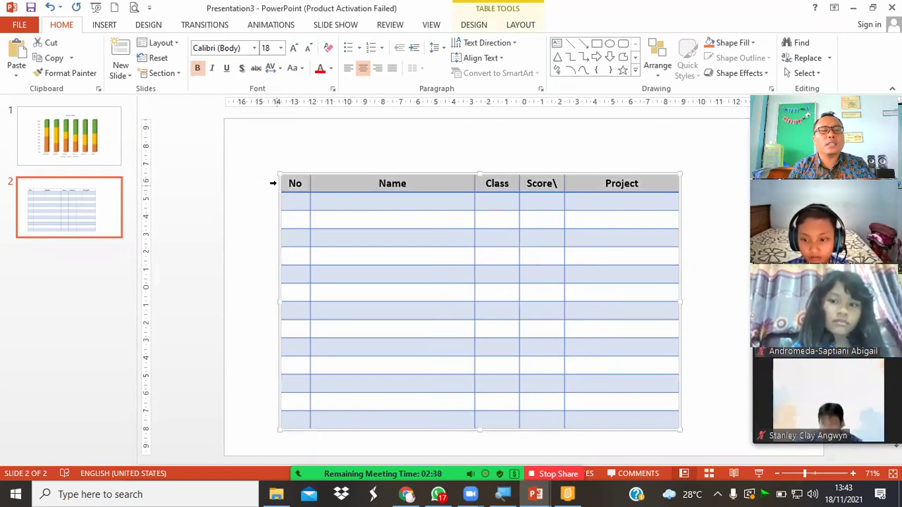
left_click(331, 68)
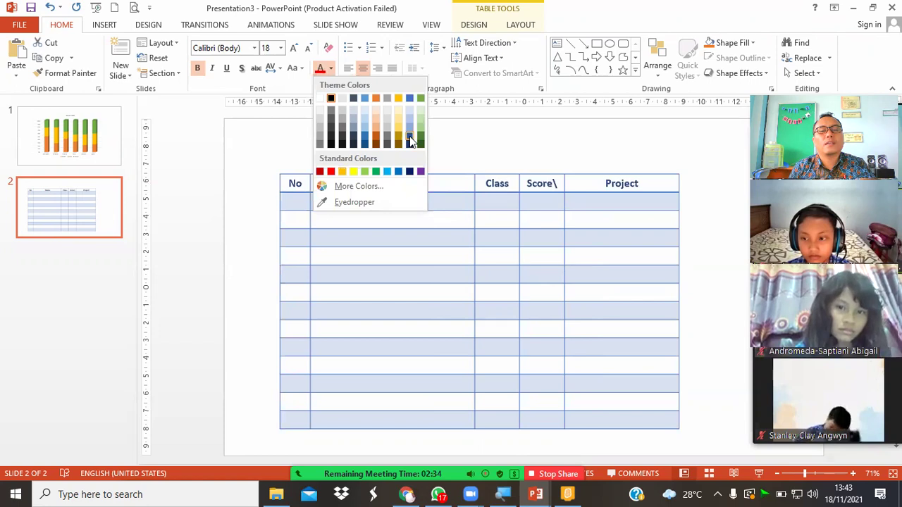
left_click(398, 172)
left_click(442, 243)
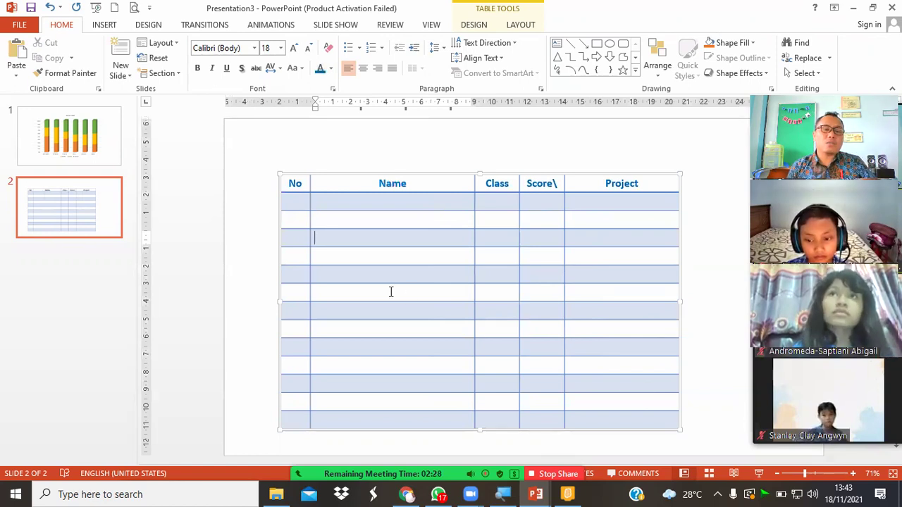
left_click(90, 159)
Step: Start the full-screen slide show from the beginning with F5
left_click(90, 219)
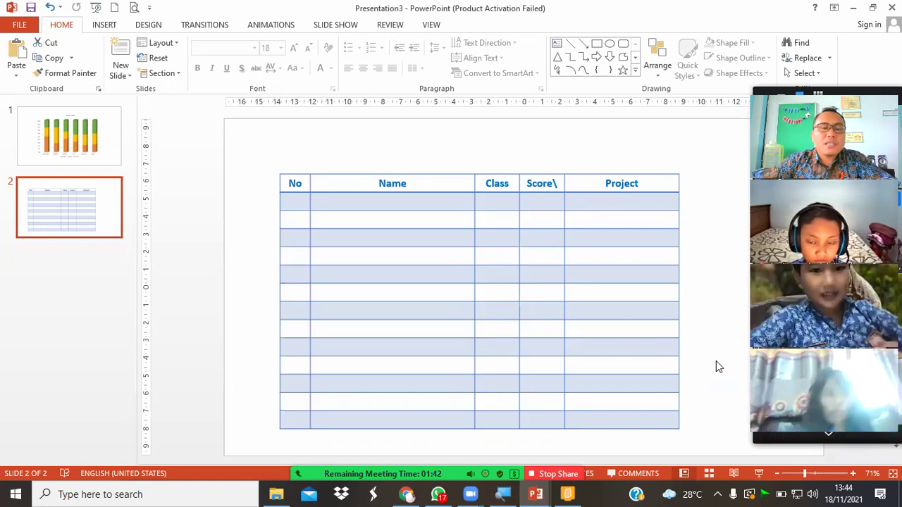
left_click(433, 201)
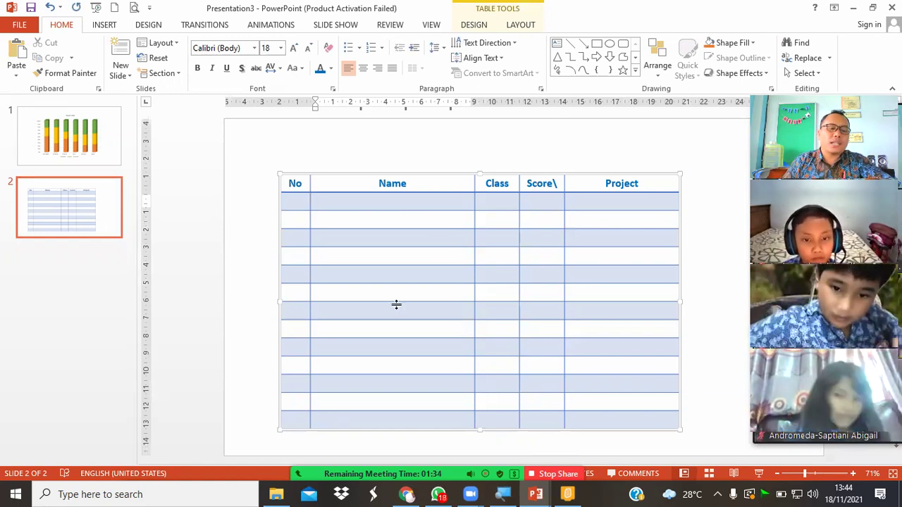
key("F5")
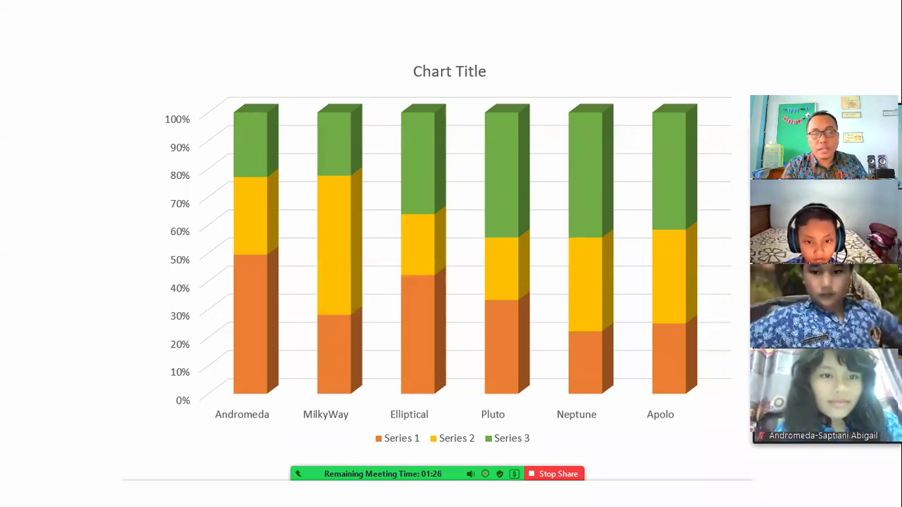
Step: Flip between the chart and table slides, then end the show on the table slide
key("Right")
key("Left")
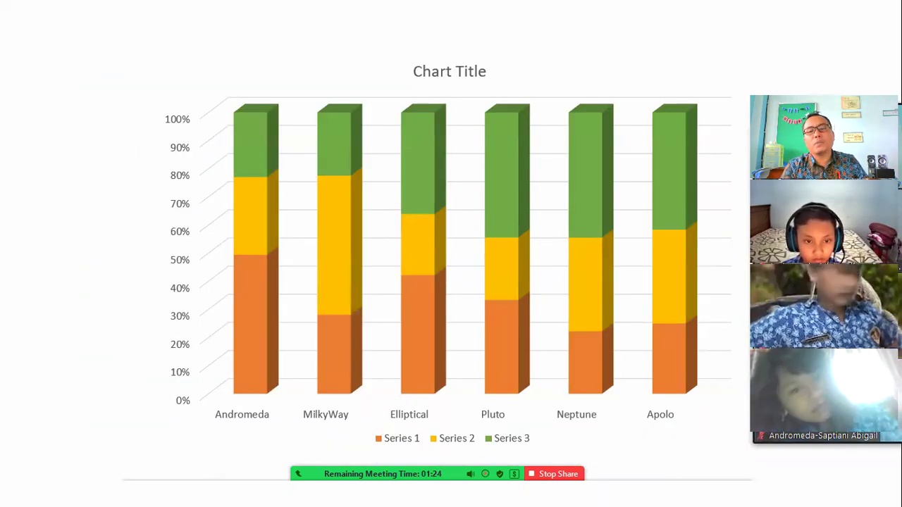
key("Right")
key("Left")
key("Right")
key("Left")
key("Right")
key("Escape")
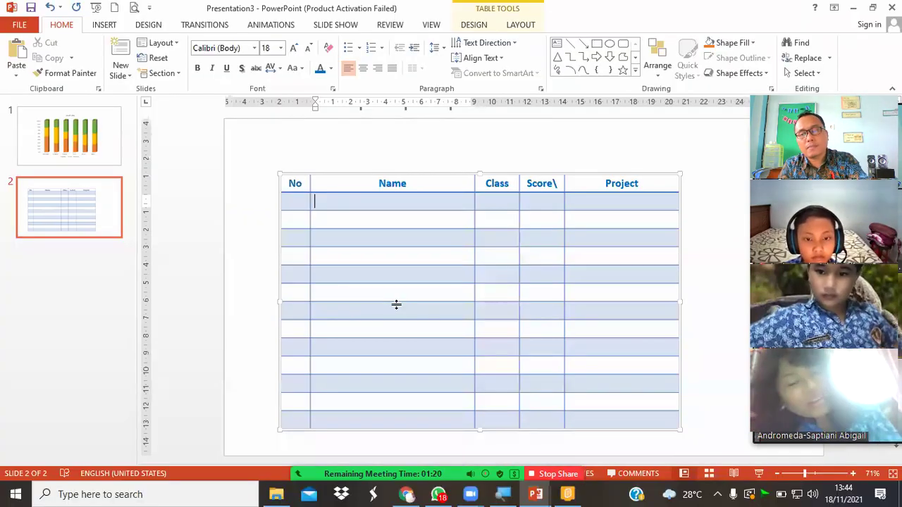